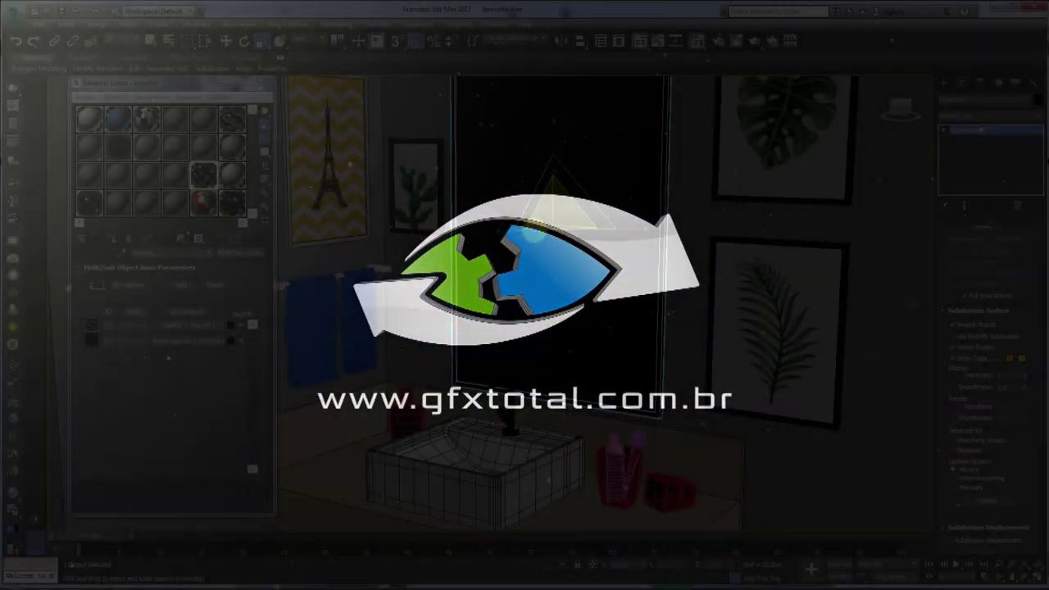
Select the towel on the rail and open its 'toalha g' material in an enlarged preview.
scroll(517, 229, down, 5)
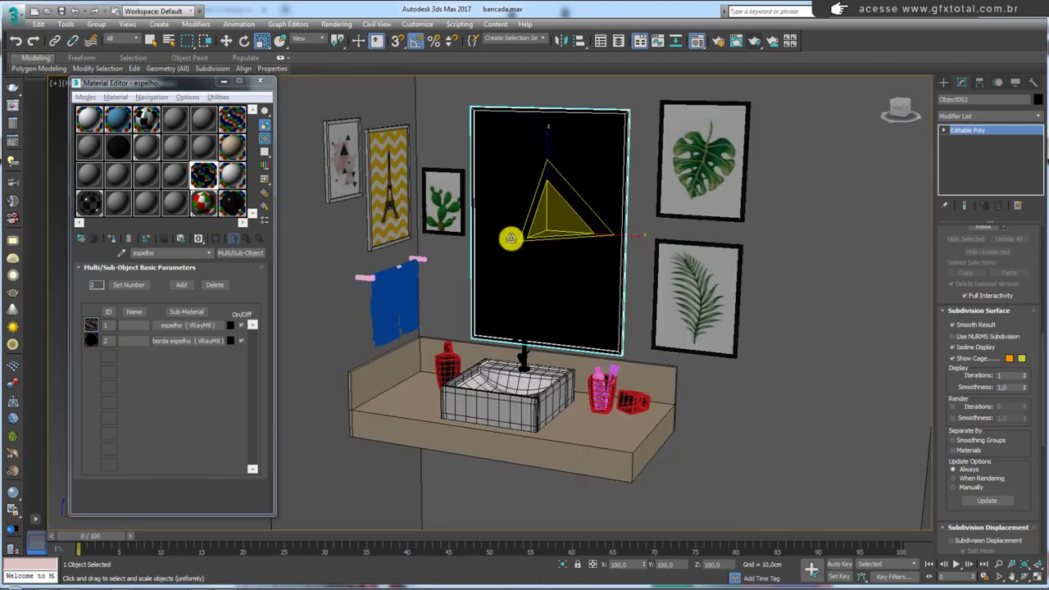
click(392, 283)
scroll(392, 283, up, 5)
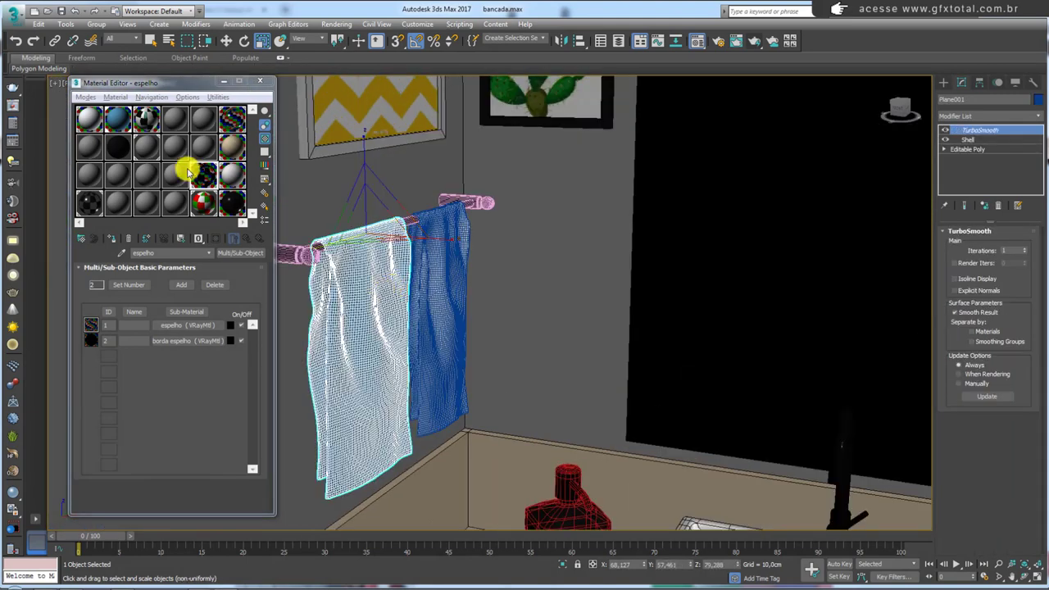
double_click(119, 121)
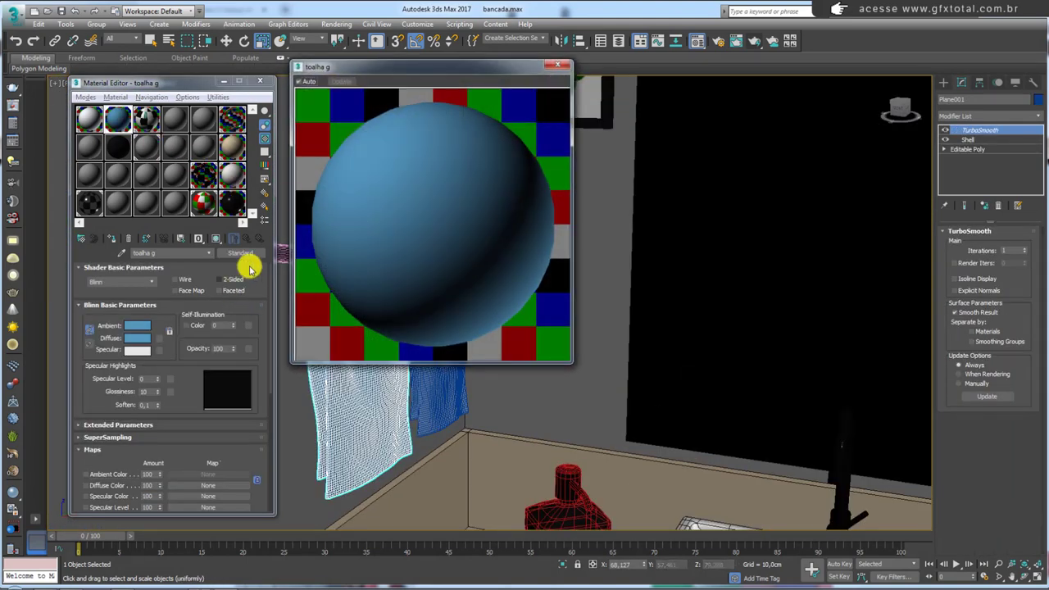
Check the Noise bump map (amount 30, Size 30), return to 'toalha g', and close the preview.
scroll(176, 339, down, 3)
scroll(188, 260, down, 1)
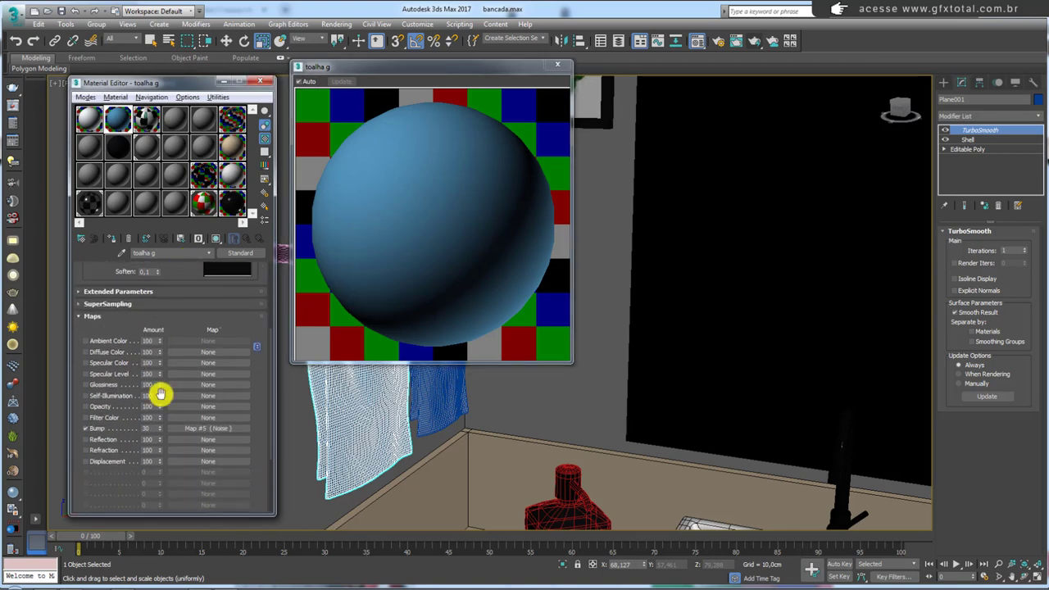
drag(256, 429, 216, 431)
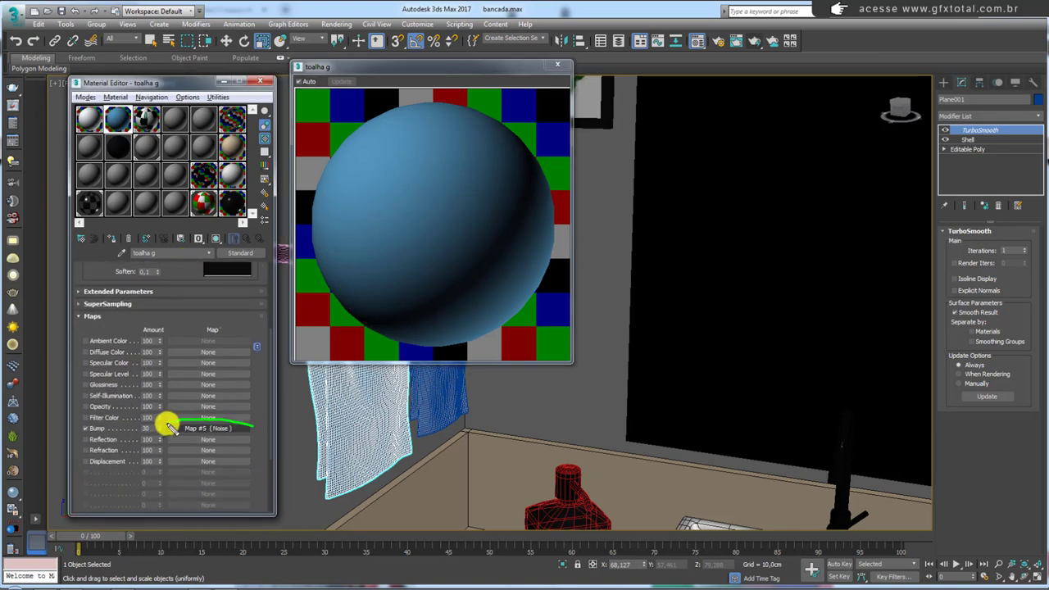
click(215, 429)
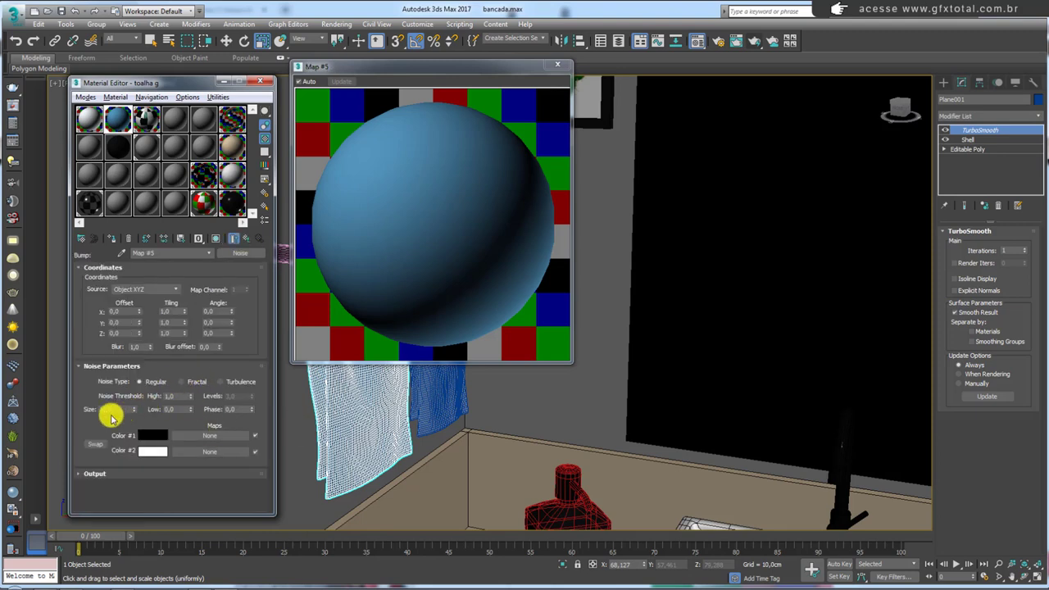
drag(123, 409, 86, 410)
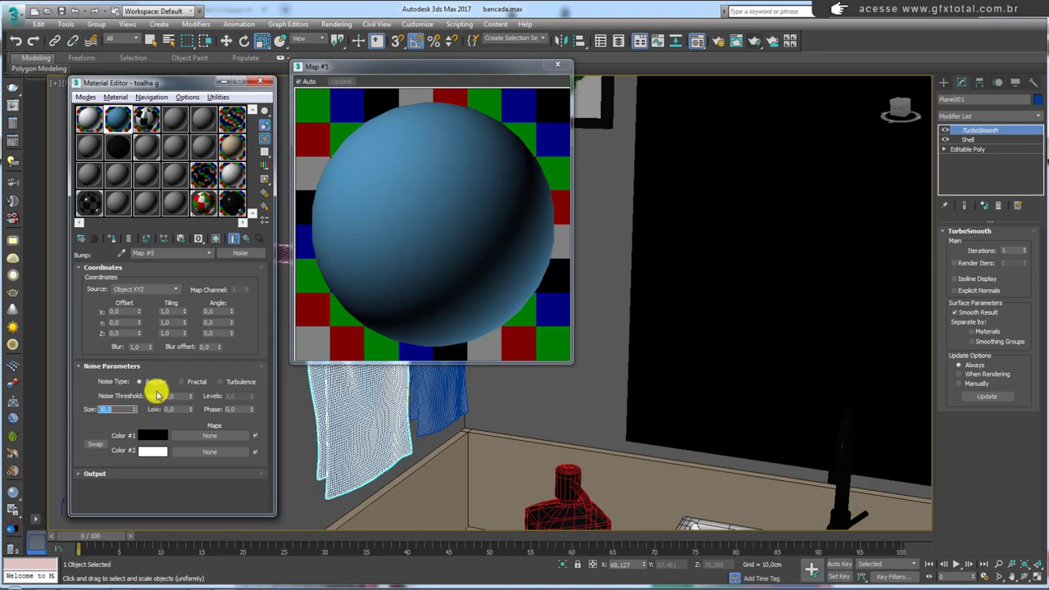
click(246, 238)
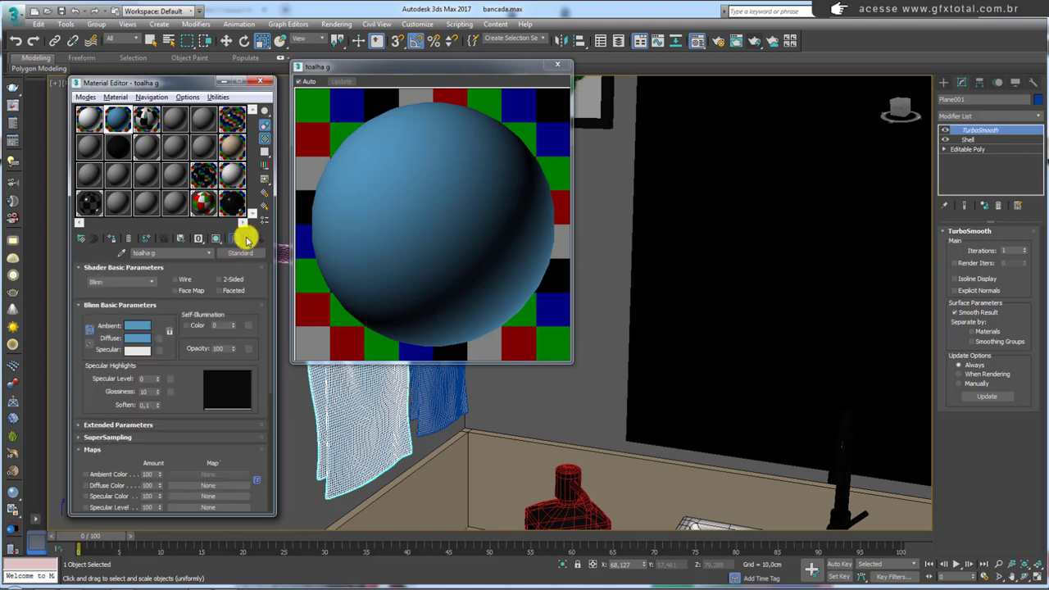
click(557, 65)
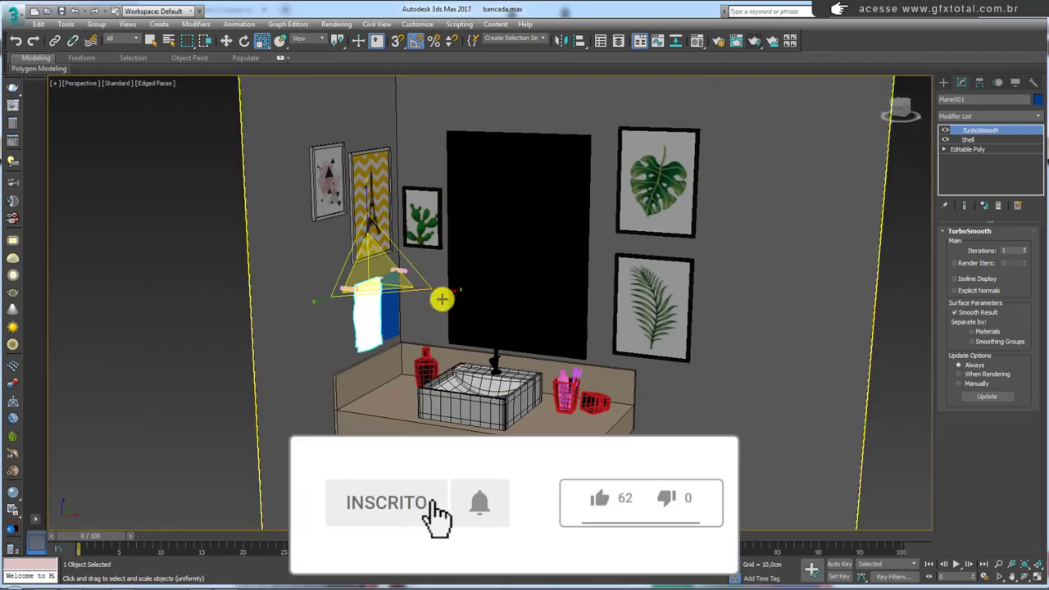
scroll(541, 265, down, 6)
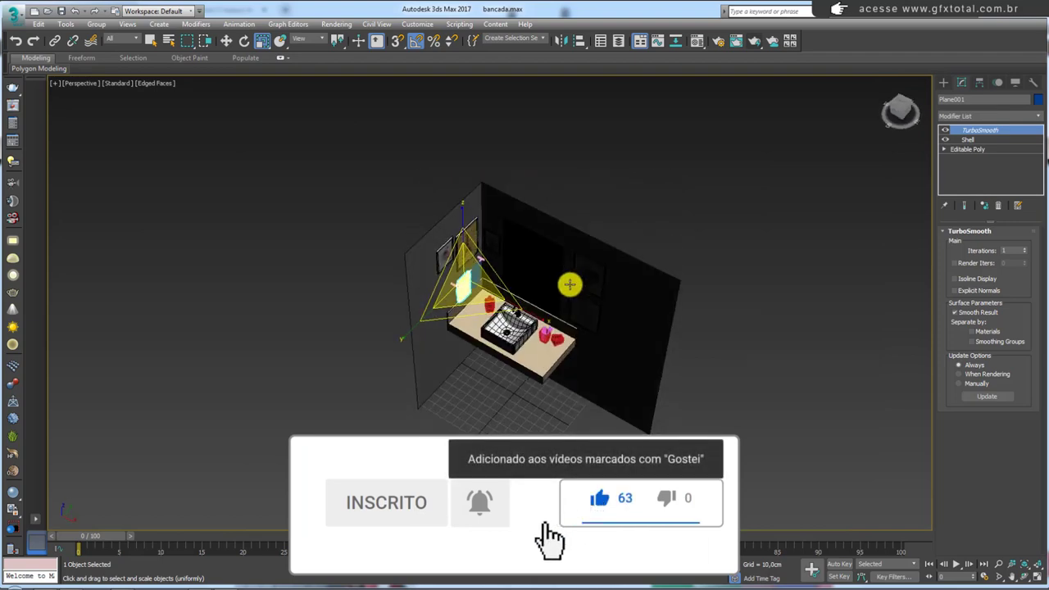
alt+middle_drag(585, 228, 589, 239)
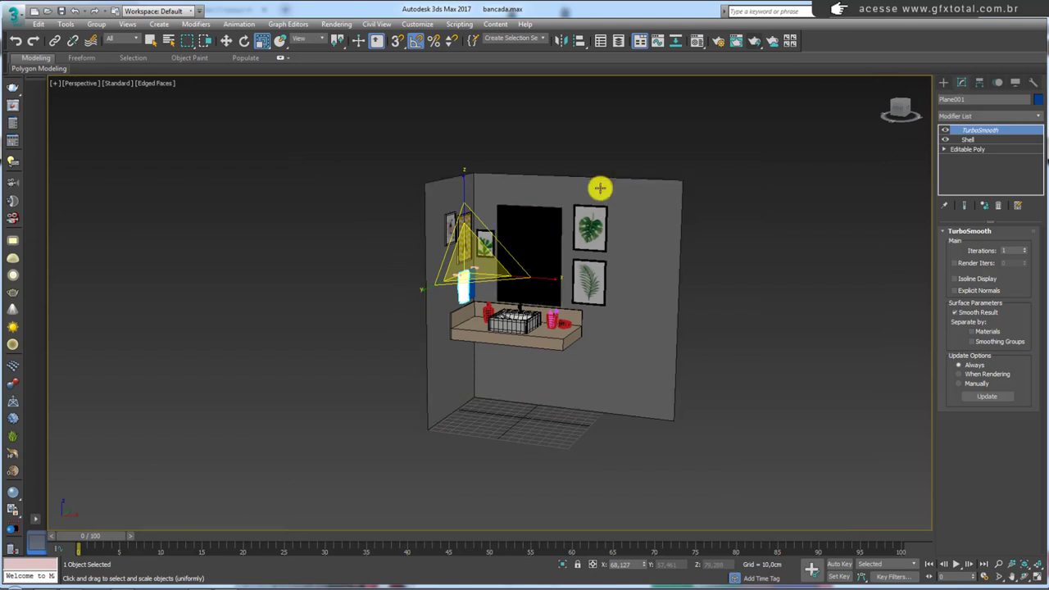
mouse_move(611, 219)
alt+middle_down()
mouse_move(604, 290)
mouse_move(639, 287)
alt+middle_up()
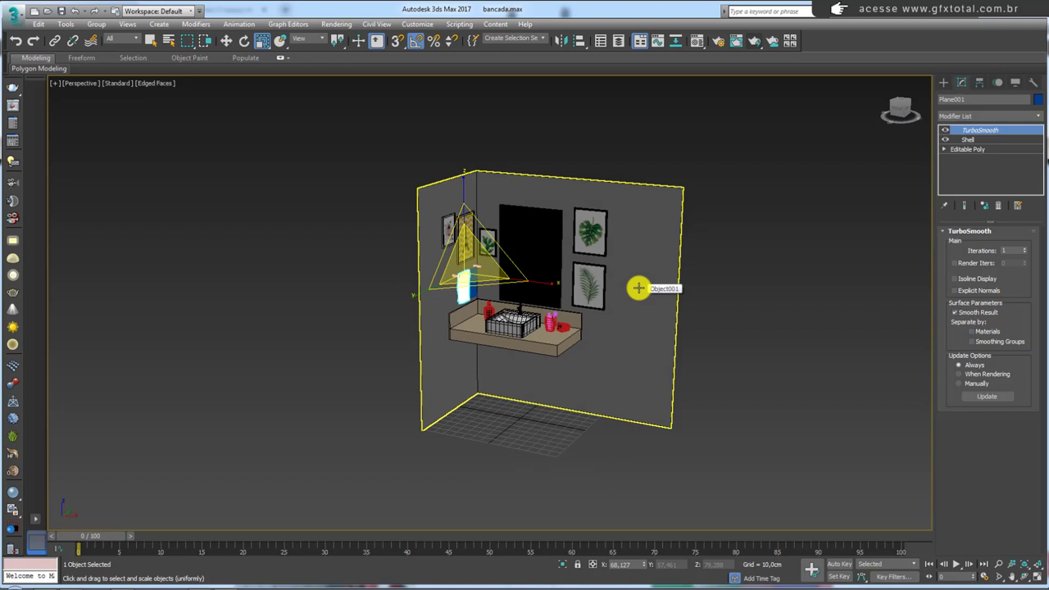
alt+middle_drag(639, 288, 500, 234)
scroll(536, 270, up, 5)
alt+middle_drag(536, 270, 544, 292)
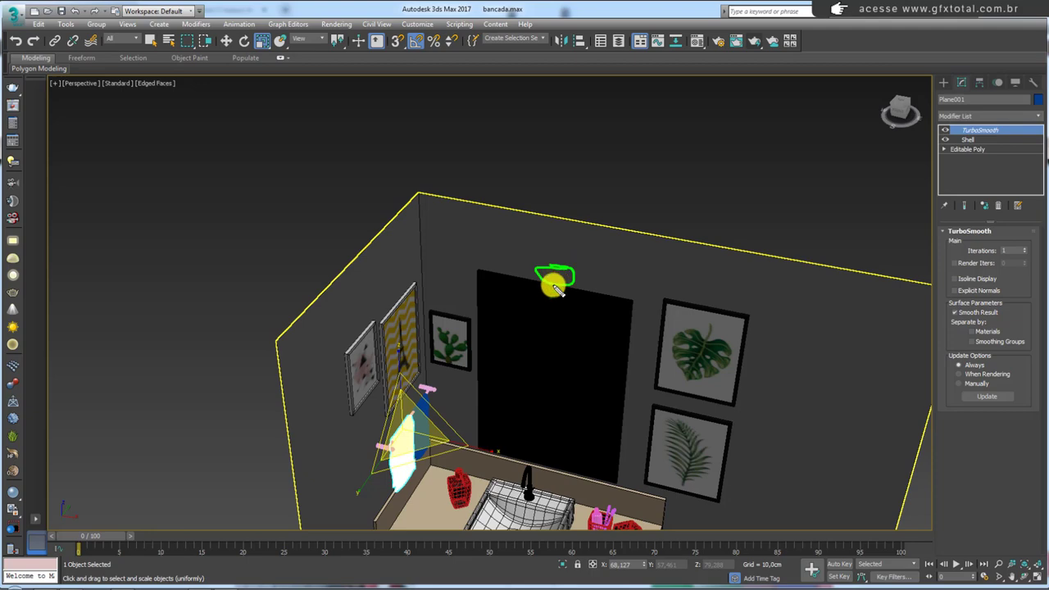
scroll(536, 438, down, 5)
alt+middle_drag(609, 305, 548, 402)
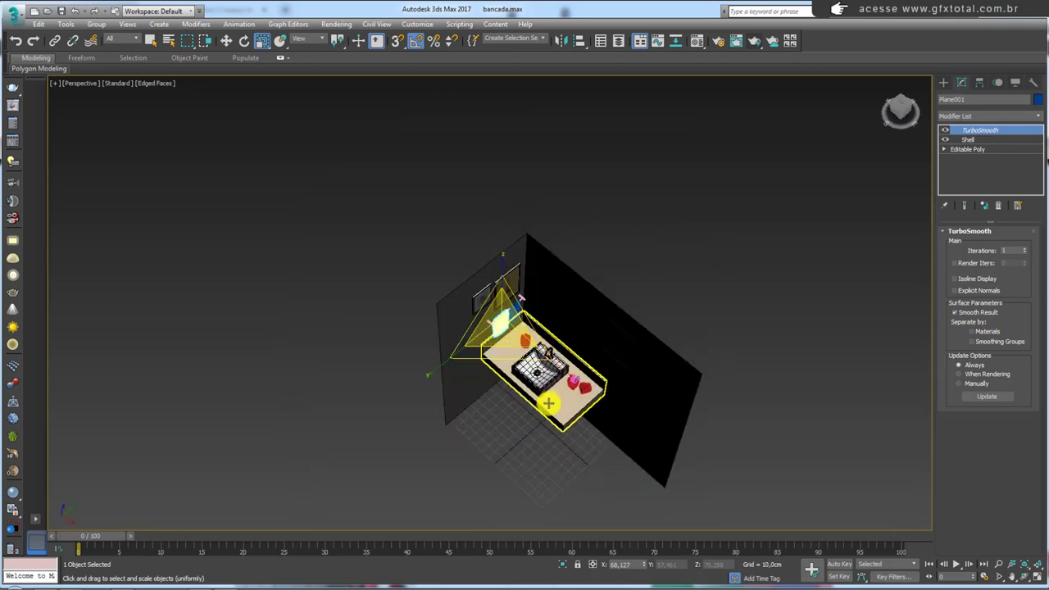
click(534, 413)
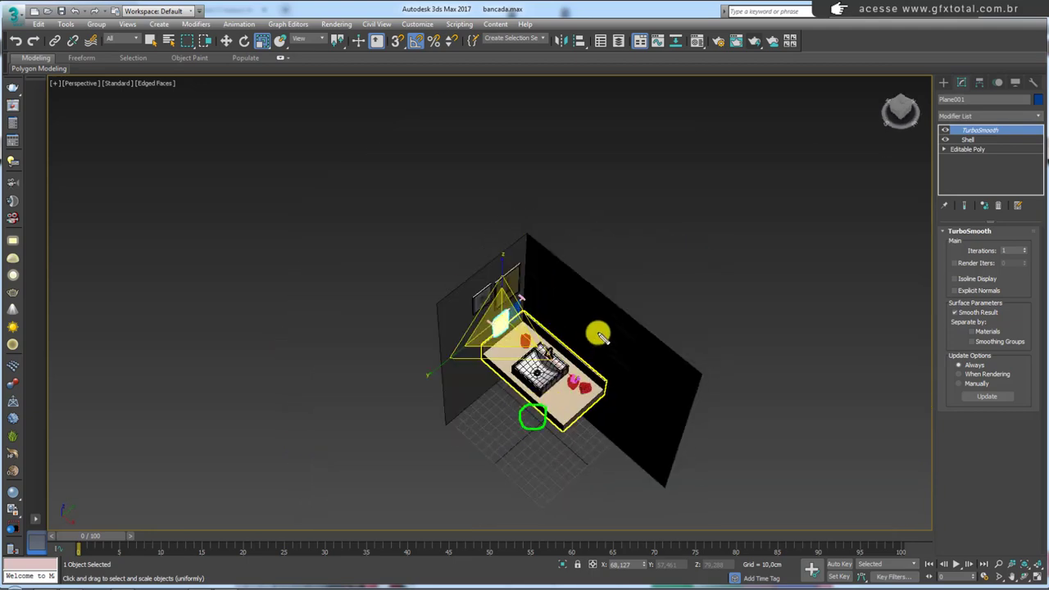
mouse_move(601, 336)
alt+middle_down()
mouse_move(598, 356)
mouse_move(574, 307)
alt+middle_up()
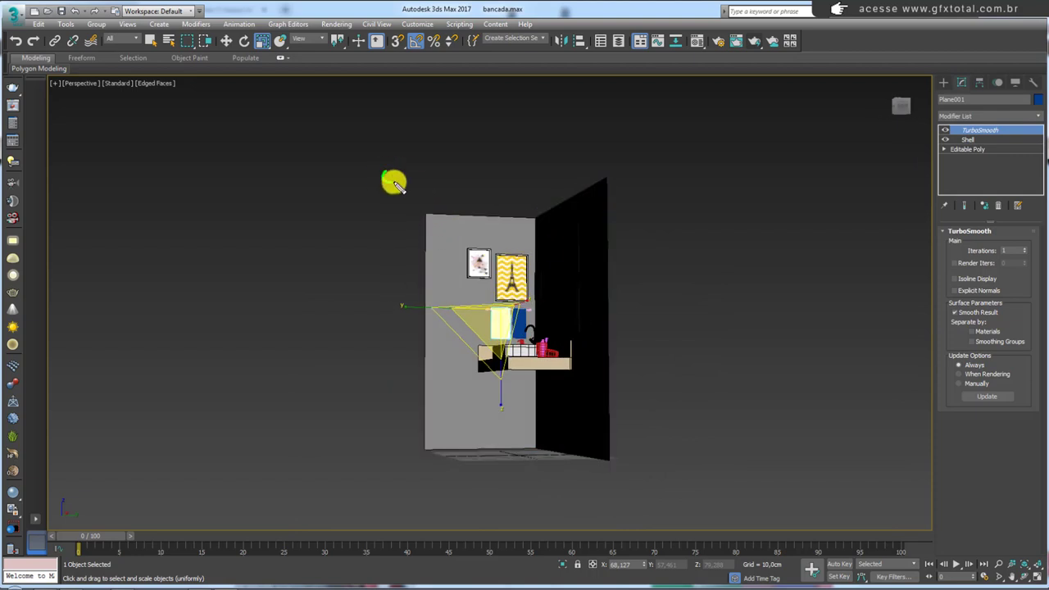
mouse_move(393, 182)
mouse_down()
mouse_move(400, 175)
mouse_move(537, 356)
mouse_up()
drag(380, 179, 227, 412)
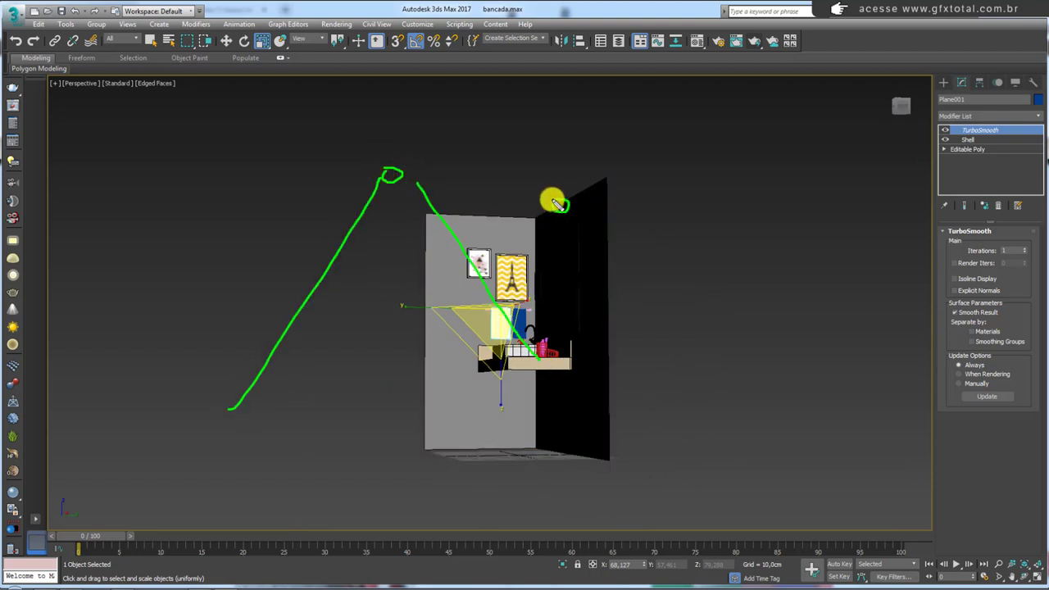
drag(558, 203, 443, 226)
drag(569, 206, 525, 354)
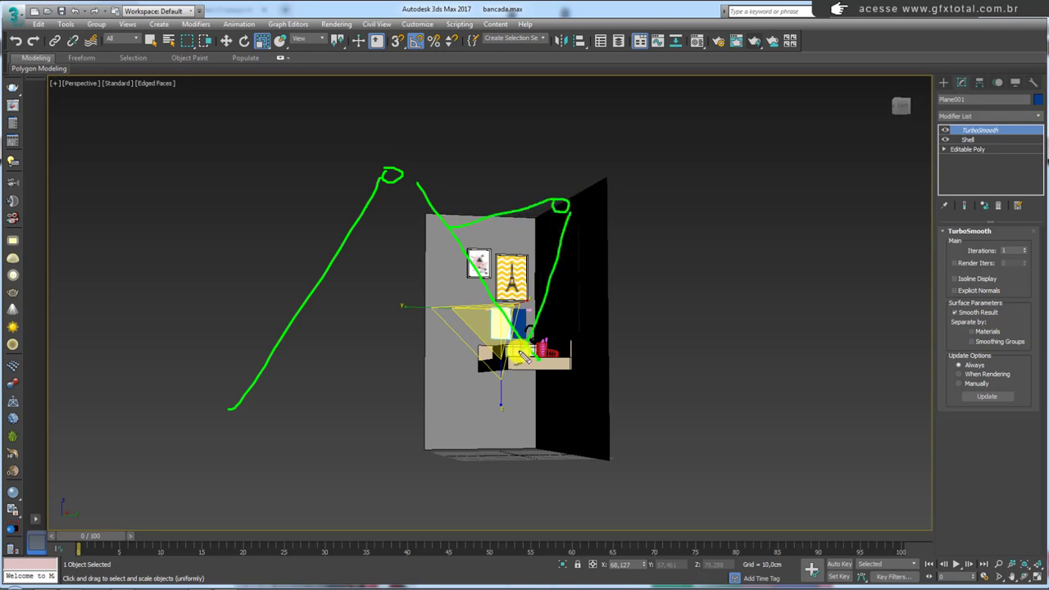
key(Escape)
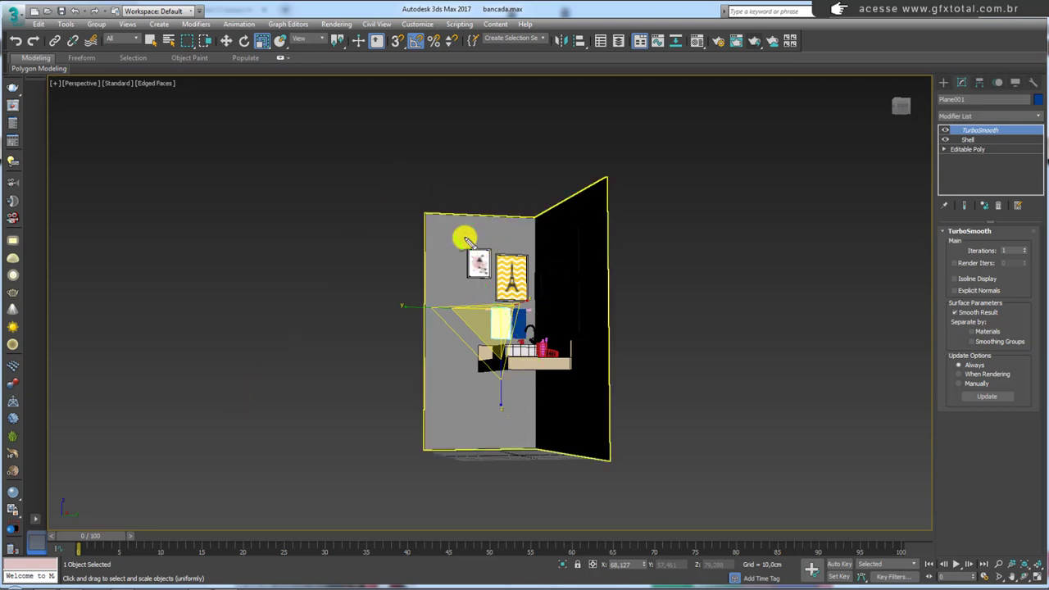
alt+middle_drag(533, 210, 554, 228)
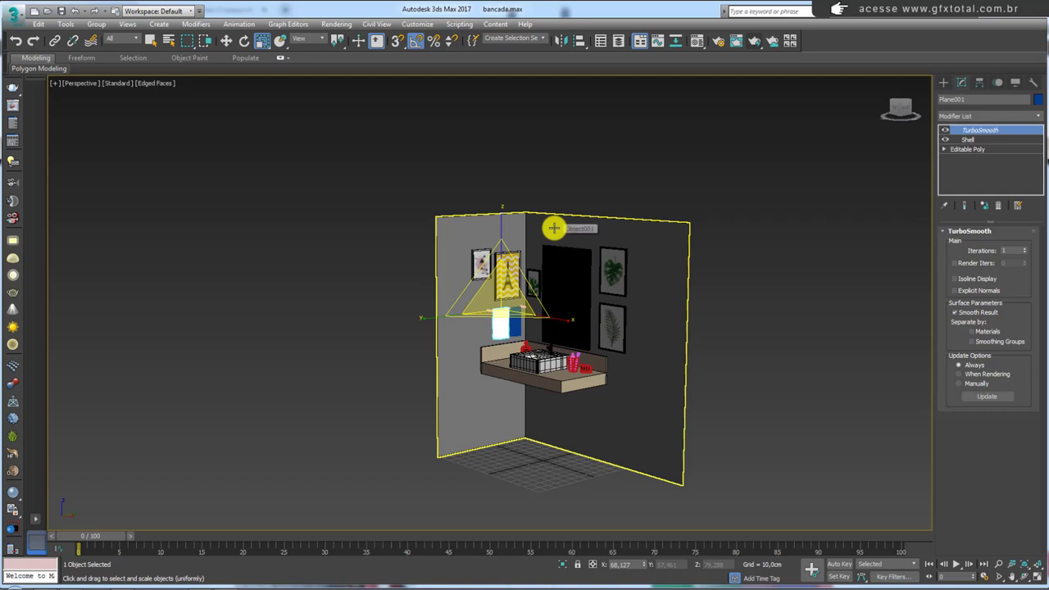
Switch the Create panel's Lights category to the V-Ray light family.
click(943, 85)
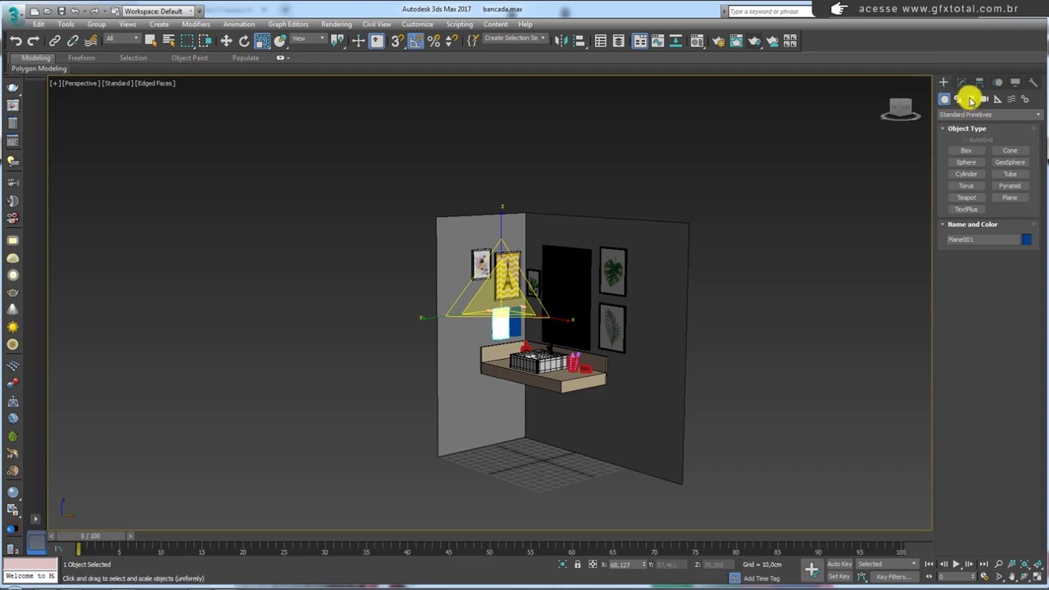
click(972, 98)
click(979, 114)
click(951, 146)
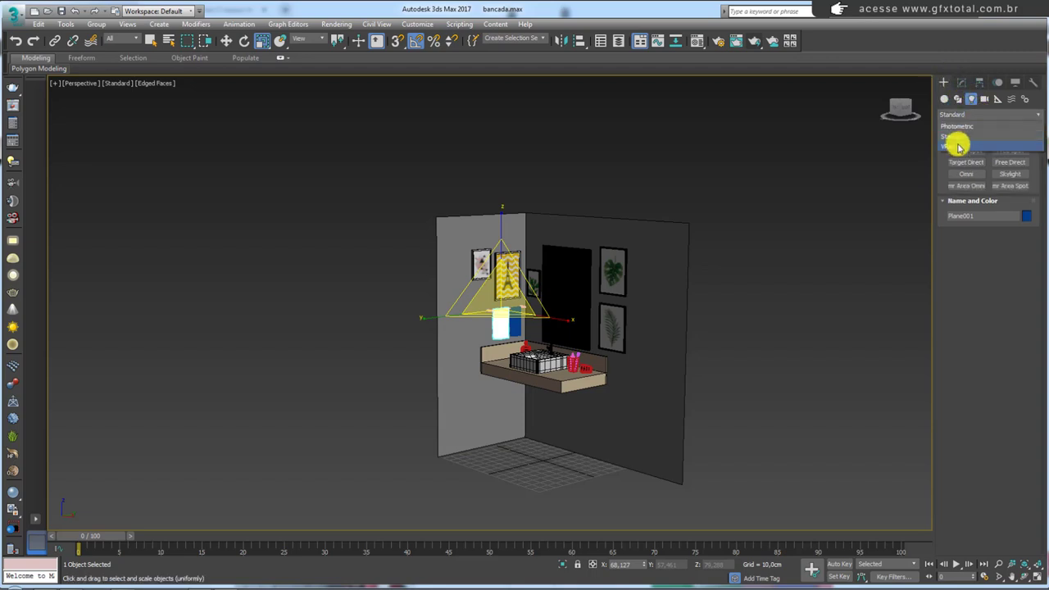
Draw a VRayLight plane light over the vanity counter from a top-down view.
alt+middle_drag(748, 213, 771, 231)
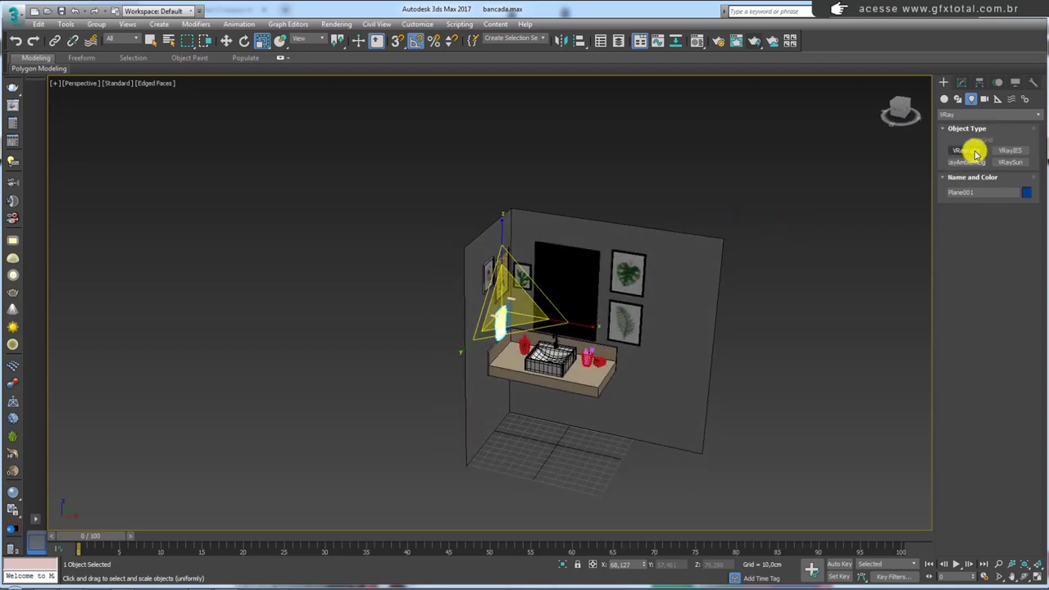
click(967, 150)
mouse_move(913, 194)
alt+middle_down()
mouse_move(644, 307)
mouse_move(600, 364)
alt+middle_up()
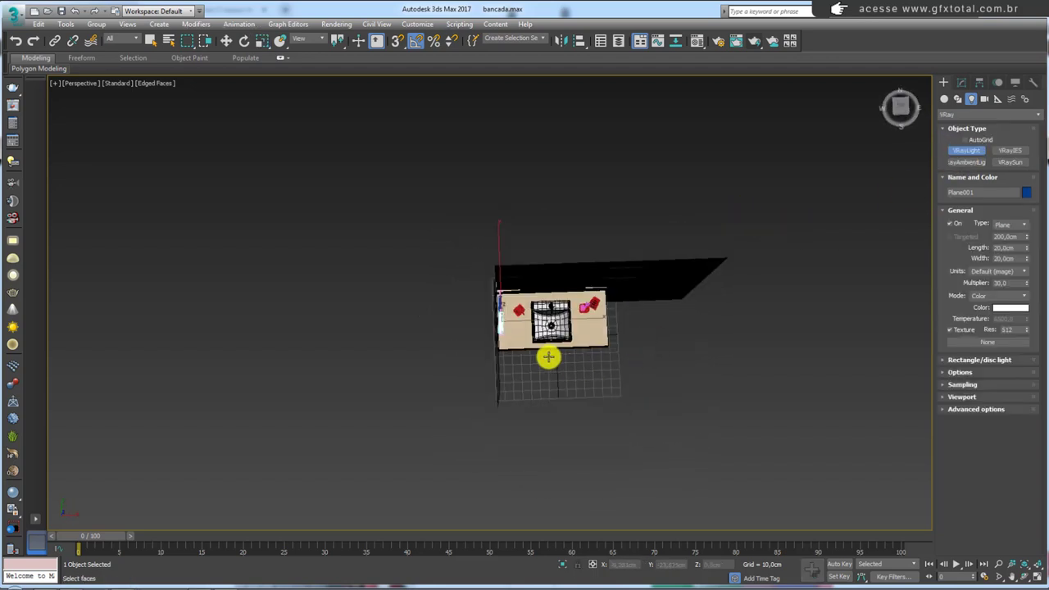
drag(556, 356, 668, 401)
Lift VRayLight001 up so it hangs above the bathroom corner.
key(w)
mouse_move(668, 402)
alt+middle_down()
mouse_move(597, 307)
mouse_move(609, 297)
alt+middle_up()
drag(609, 297, 598, 81)
mouse_move(599, 81)
alt+middle_down()
mouse_move(672, 262)
mouse_move(668, 235)
alt+middle_up()
drag(636, 175, 634, 161)
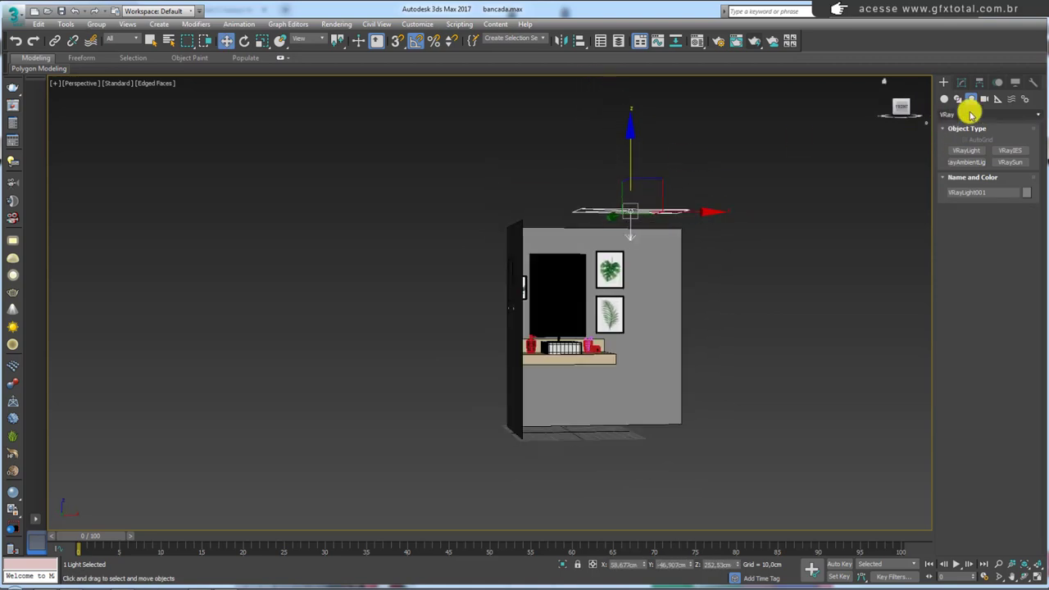
click(961, 83)
mouse_move(869, 229)
alt+middle_down()
mouse_move(834, 249)
mouse_move(848, 258)
alt+middle_up()
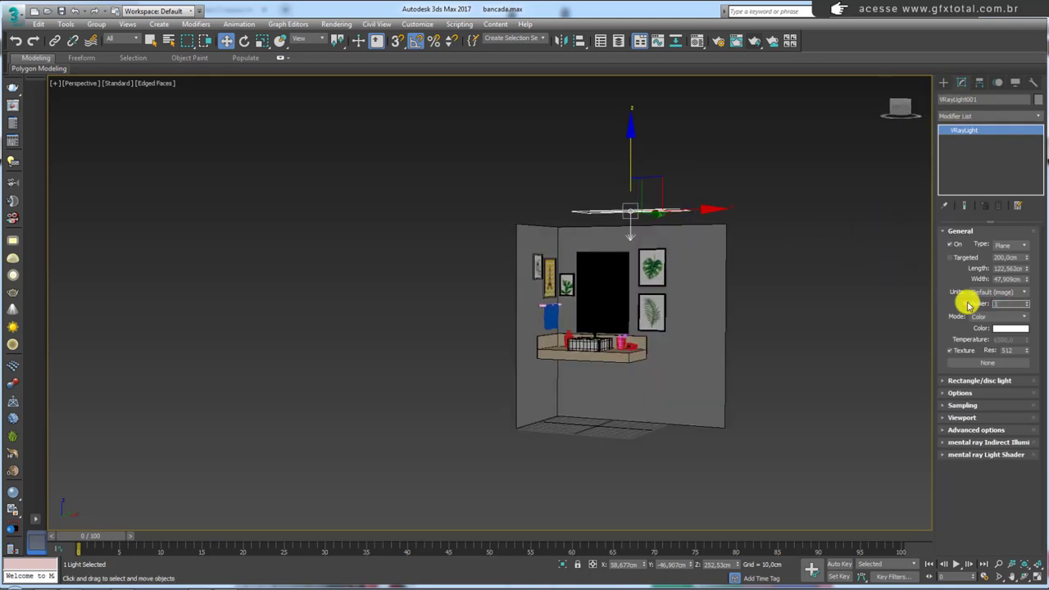
Place a copy of the light to the right and tilt it toward the room.
mouse_move(691, 270)
alt+middle_down()
mouse_move(648, 214)
mouse_move(565, 239)
alt+middle_up()
mouse_move(556, 231)
mouse_down()
mouse_move(520, 235)
mouse_move(651, 238)
mouse_up()
click(534, 345)
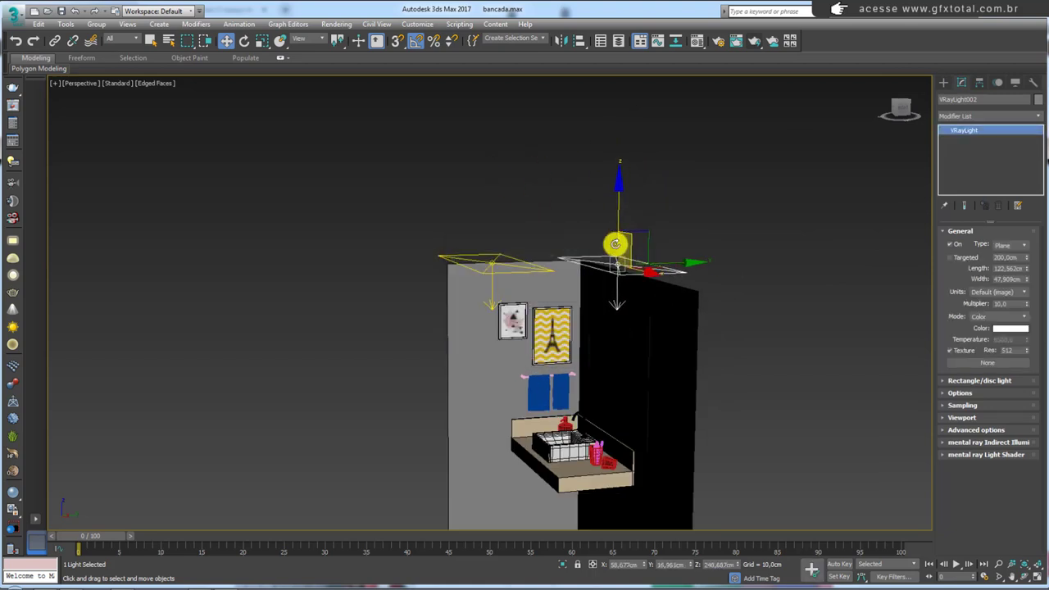
key(e)
mouse_move(572, 213)
mouse_down()
mouse_move(626, 190)
mouse_move(616, 188)
mouse_up()
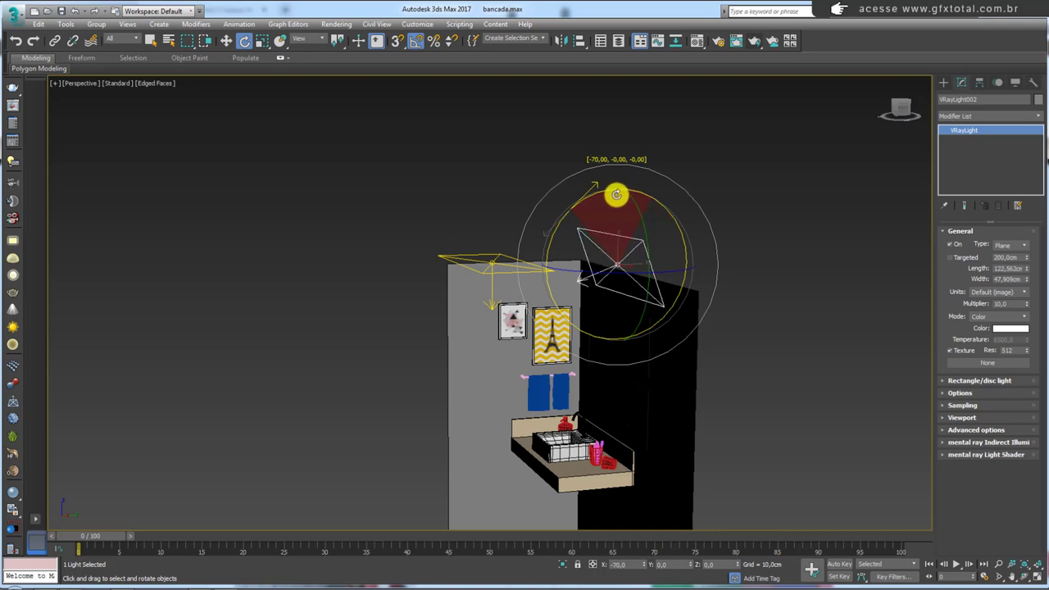
key(w)
Shrink the copied light's length and width.
mouse_move(644, 246)
alt+middle_down()
mouse_move(679, 320)
mouse_move(621, 307)
alt+middle_up()
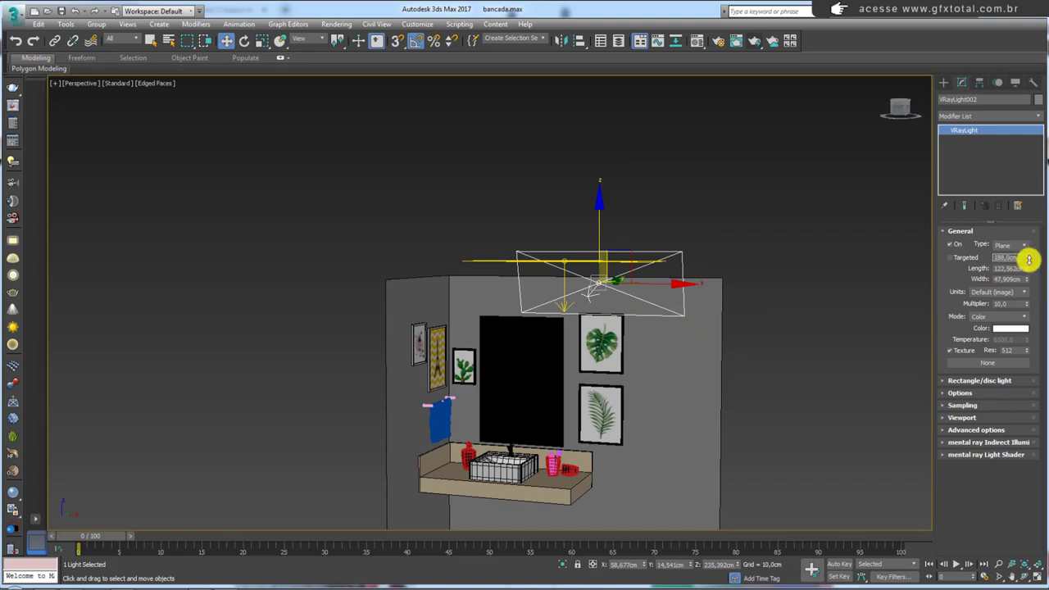
drag(1027, 268, 1026, 296)
alt+middle_drag(640, 319, 651, 335)
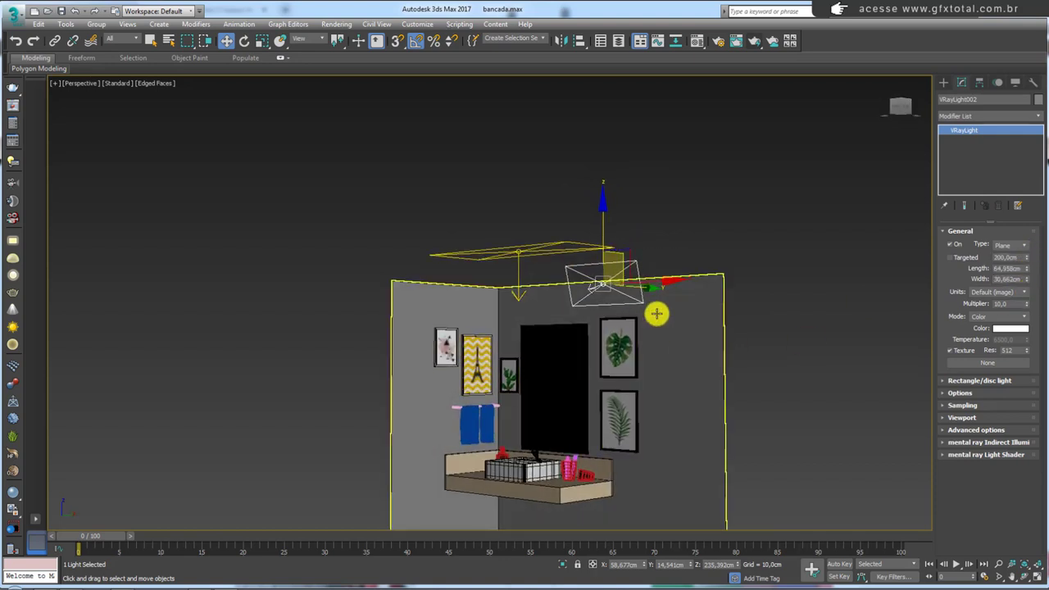
drag(679, 301, 684, 305)
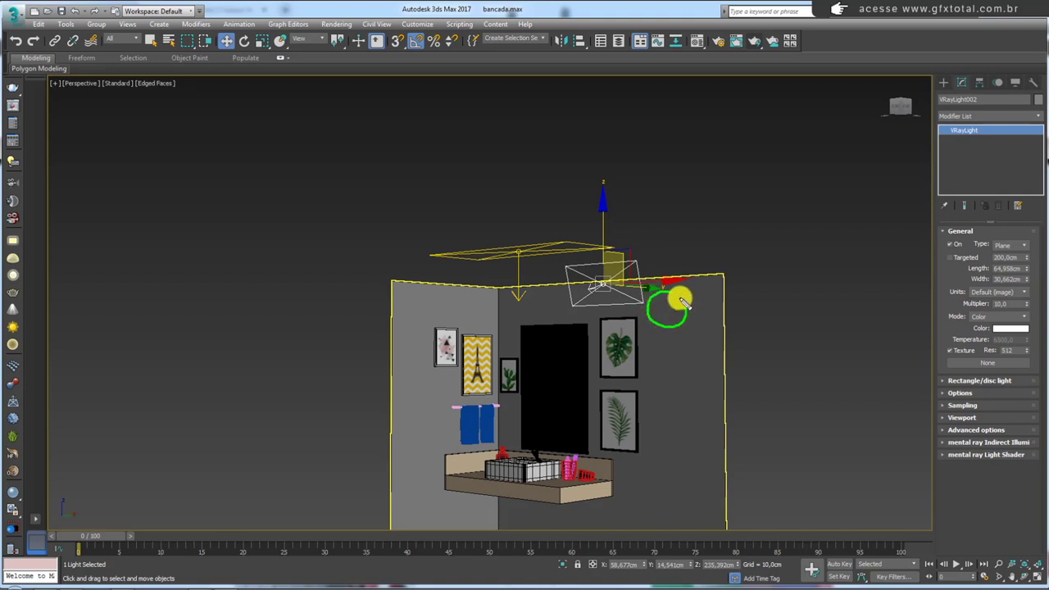
Make VRayLight002 a Disc light with a radius of about 8.445 cm.
click(1014, 246)
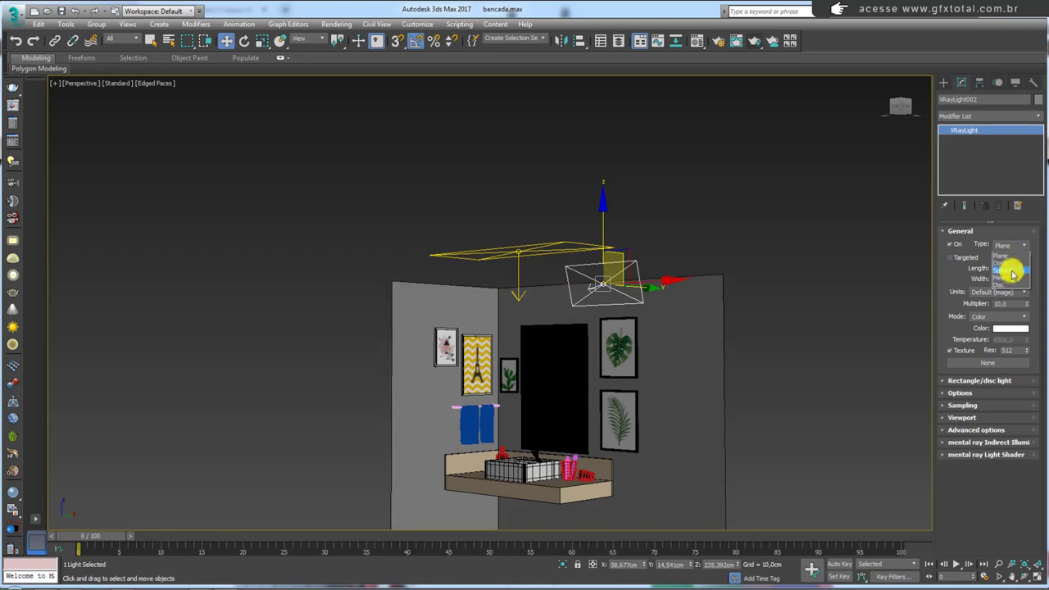
click(1008, 285)
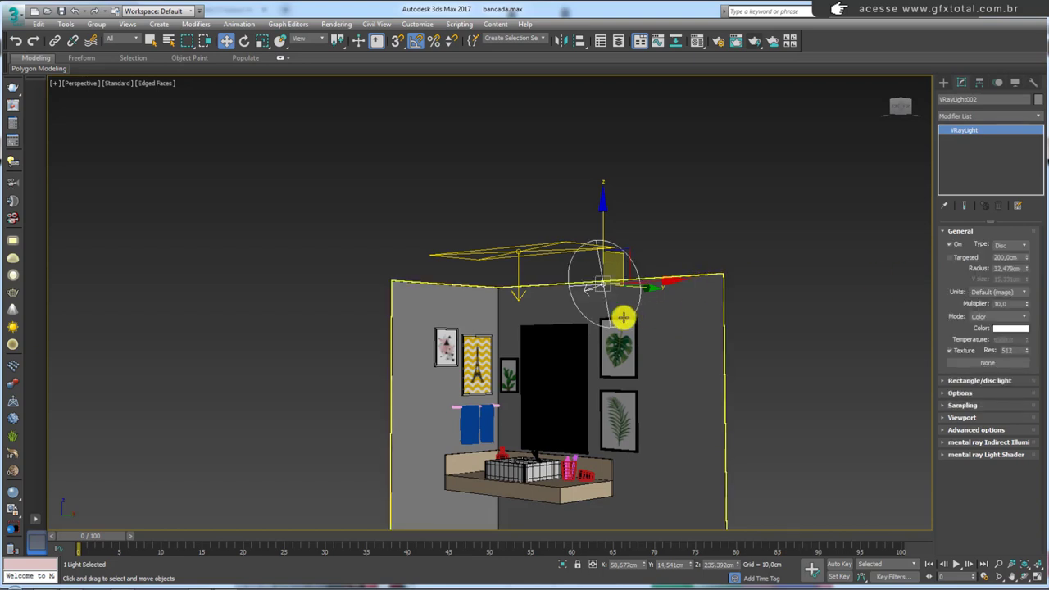
mouse_move(625, 316)
alt+middle_down()
mouse_move(588, 330)
mouse_move(623, 318)
alt+middle_up()
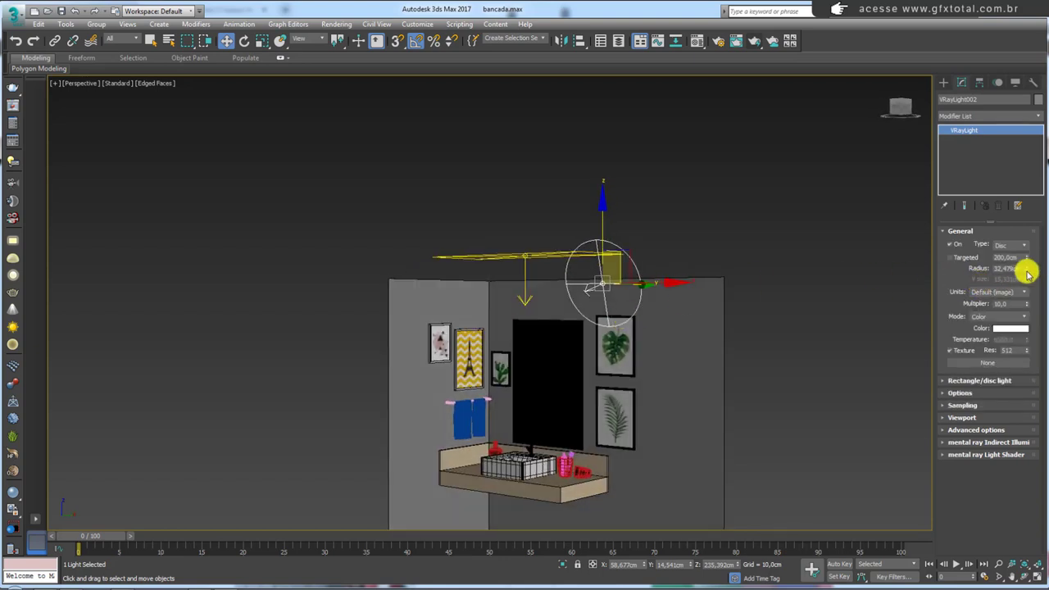
drag(1030, 269, 1023, 306)
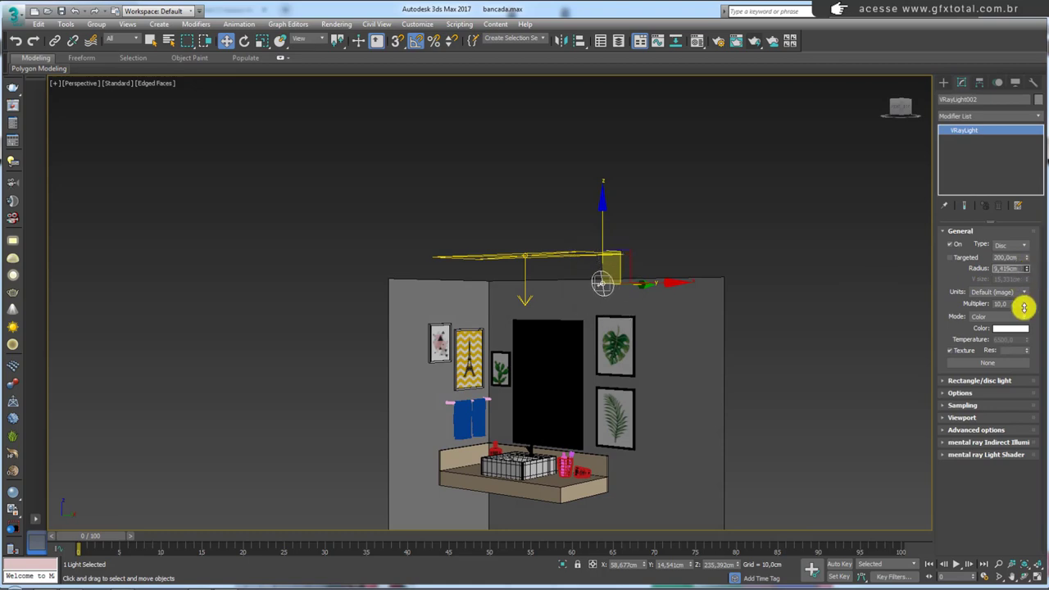
alt+middle_drag(648, 295, 703, 385)
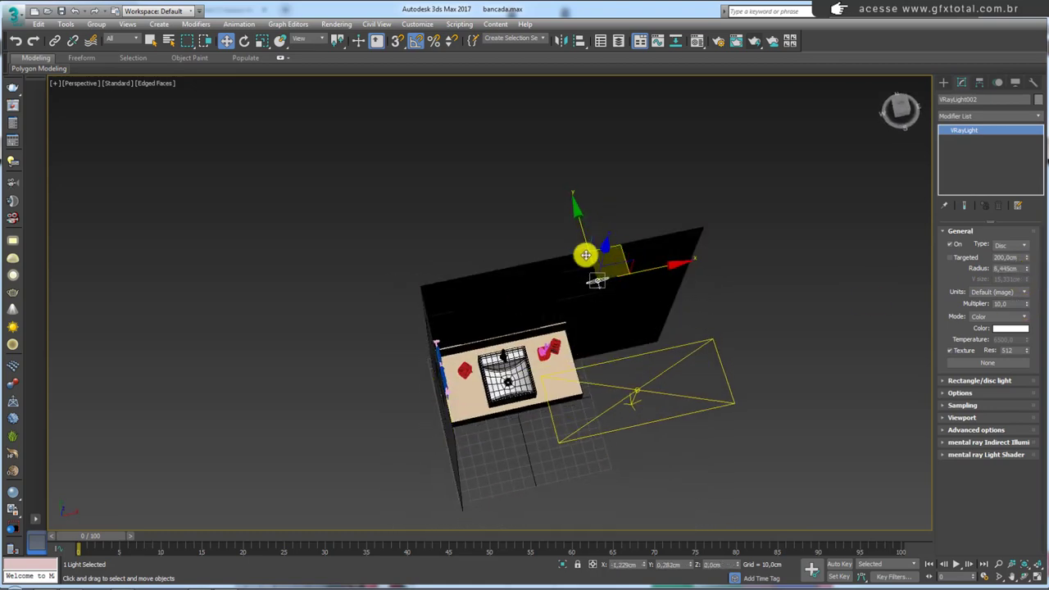
Tilt the disc light 50 degrees downward toward the decorated wall.
mouse_move(585, 251)
mouse_down()
mouse_move(506, 249)
mouse_move(515, 248)
mouse_up()
mouse_move(514, 248)
alt+middle_down()
mouse_move(456, 227)
mouse_move(525, 253)
mouse_move(481, 300)
mouse_move(612, 282)
mouse_move(576, 273)
alt+middle_up()
key(e)
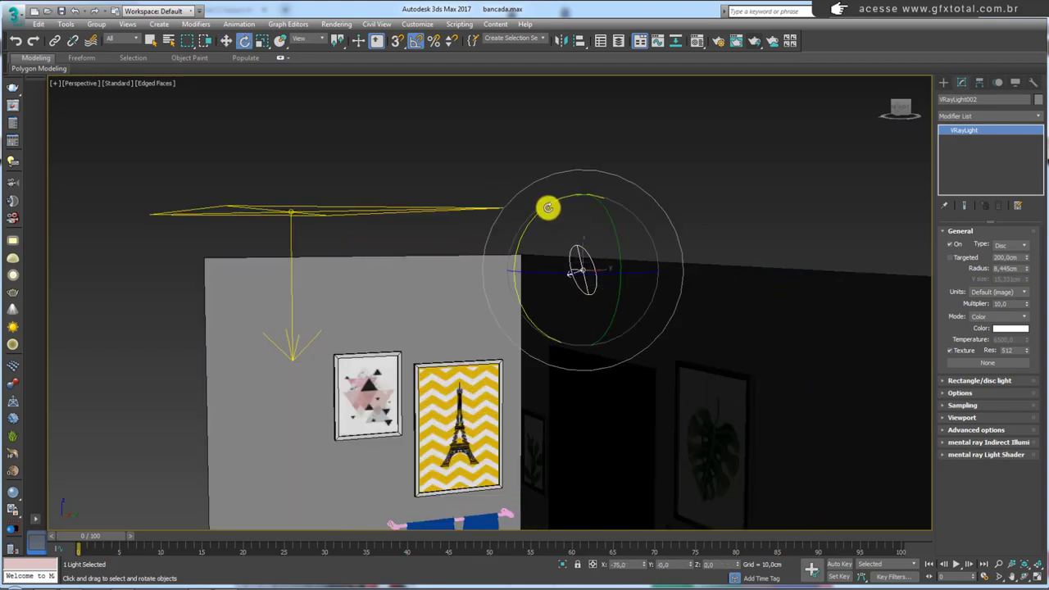
drag(576, 273, 579, 270)
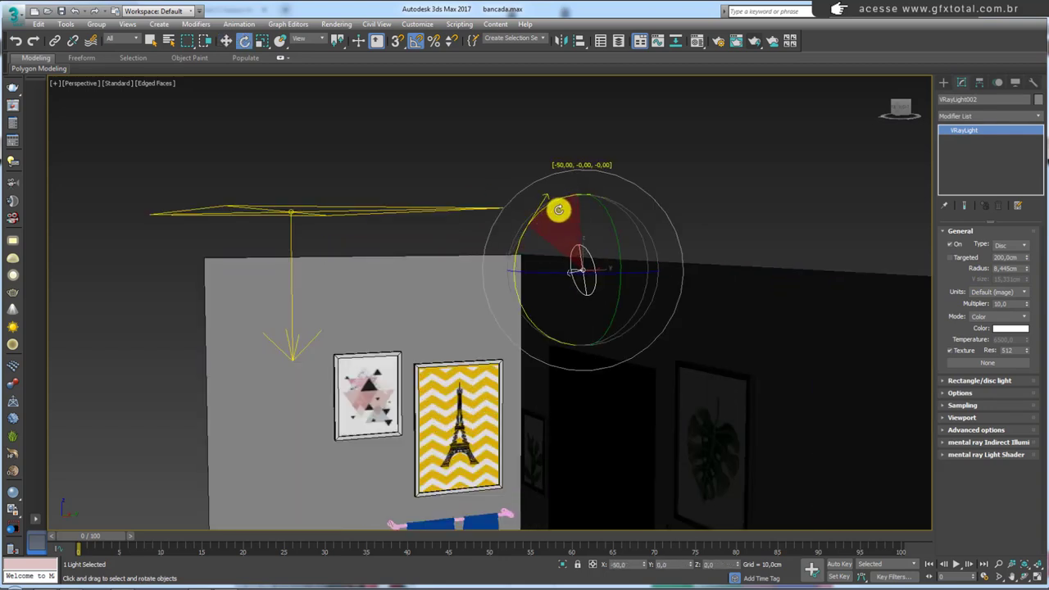
drag(558, 210, 628, 255)
key(w)
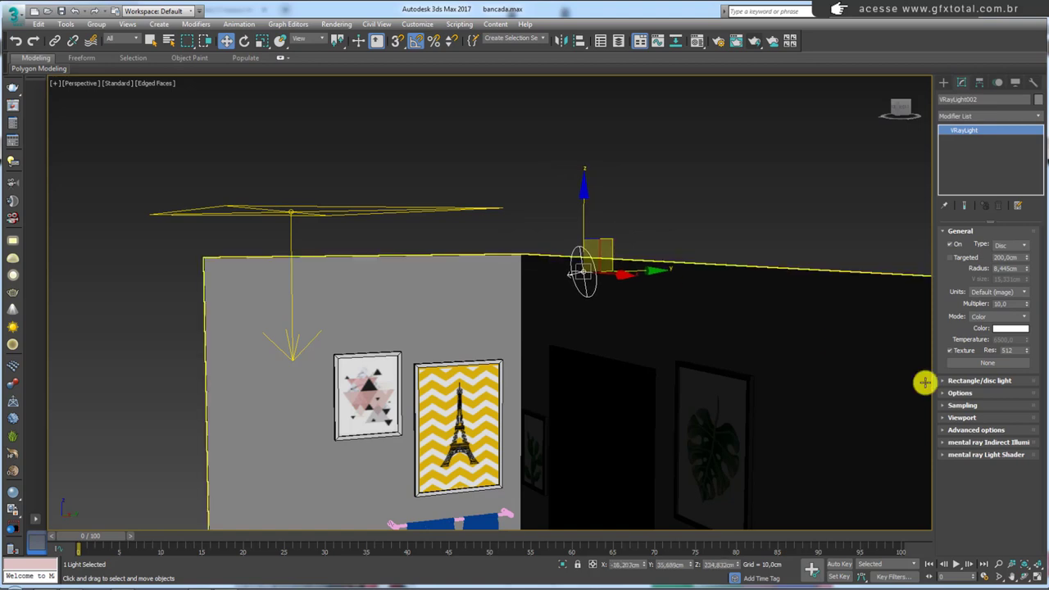
Expand the disc light's shape and Options rollouts, then reselect the disc light.
click(945, 382)
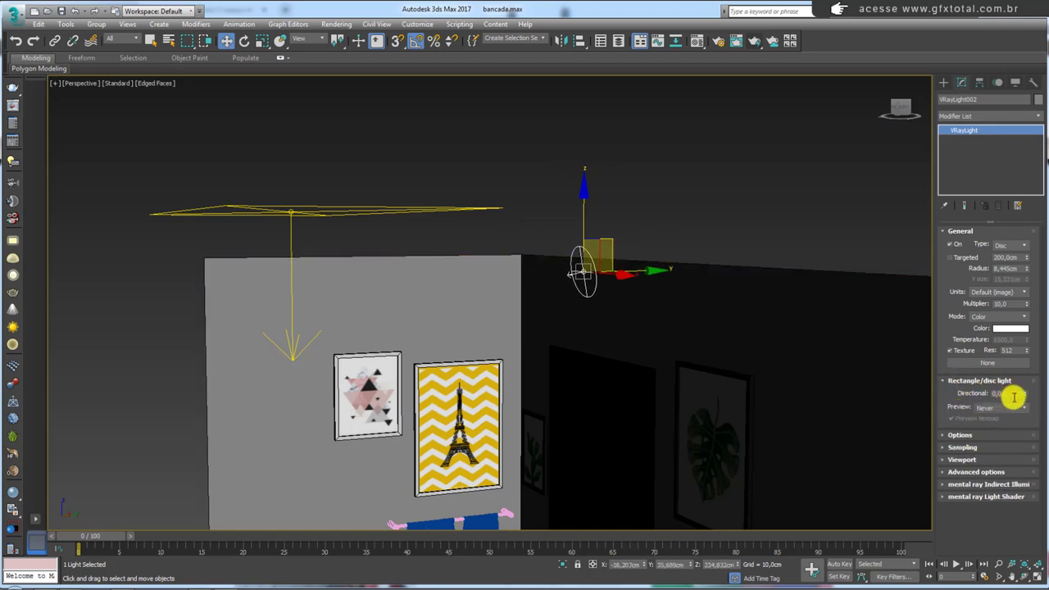
click(945, 436)
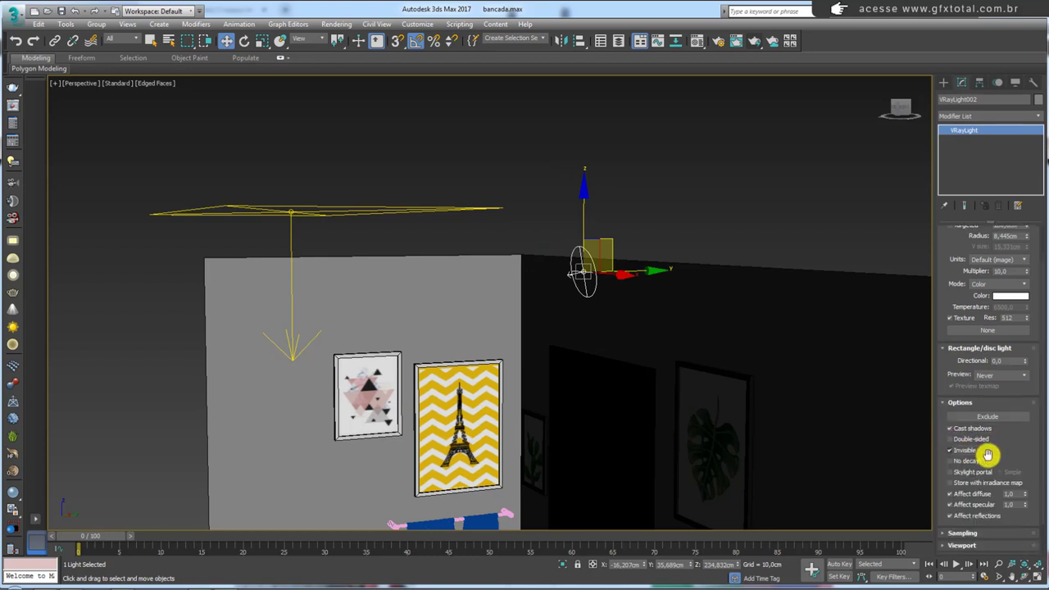
alt+middle_drag(483, 307, 518, 177)
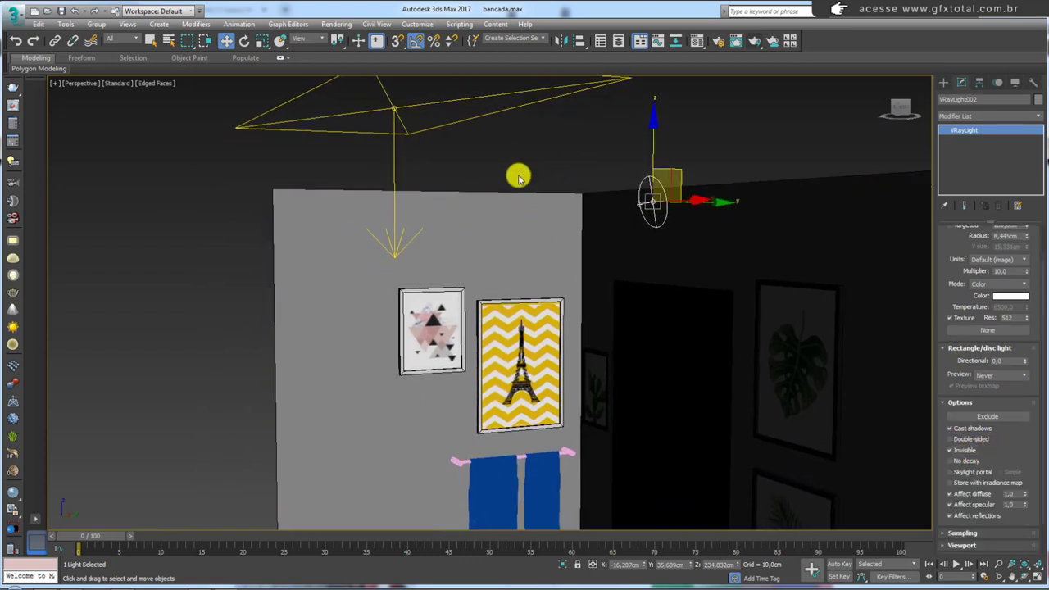
click(262, 107)
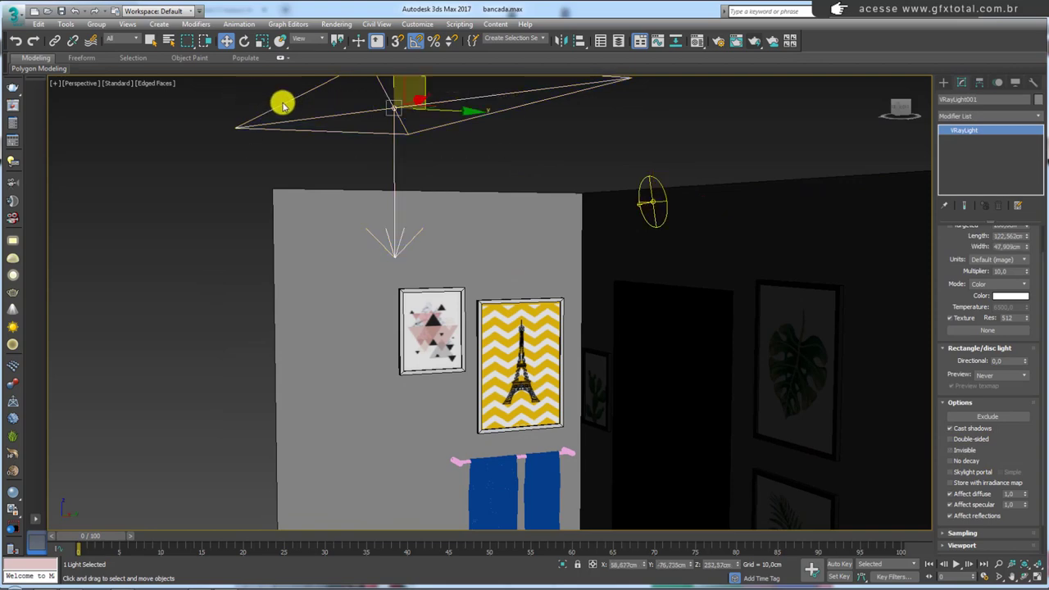
click(647, 179)
scroll(943, 271, up, 2)
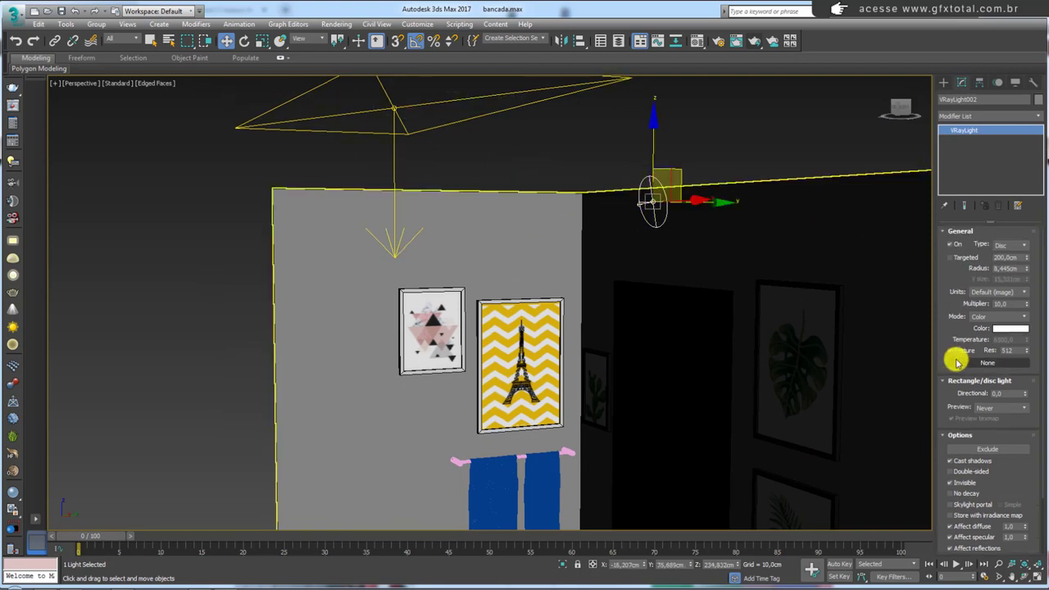
Tilt the disc light another 5 degrees and set its radius to 6.502 cm.
mouse_move(665, 317)
alt+middle_down()
mouse_move(726, 321)
mouse_move(701, 194)
mouse_move(720, 187)
alt+middle_up()
key(e)
drag(719, 187, 726, 200)
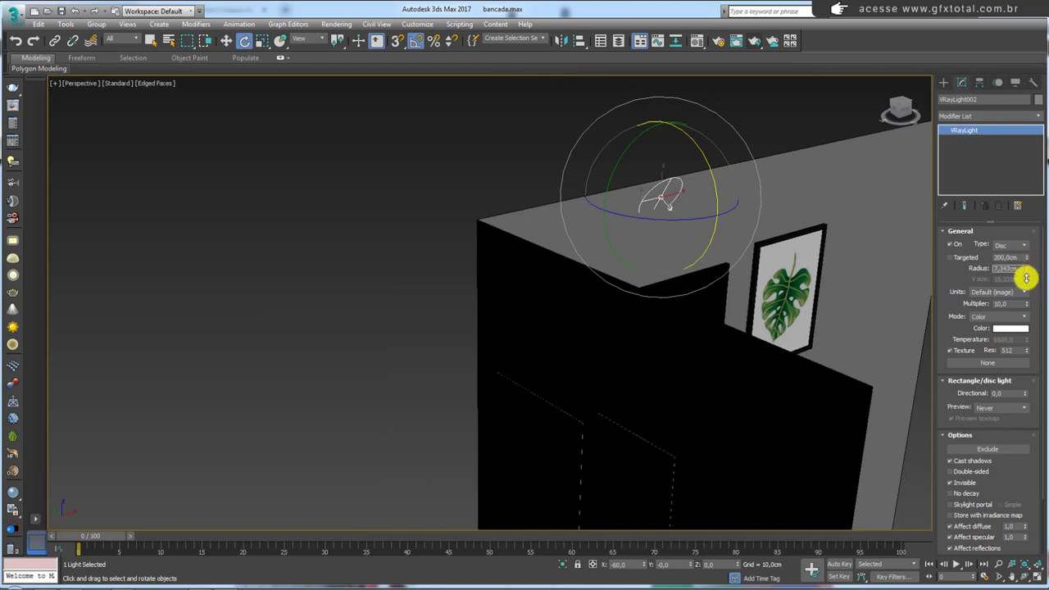
drag(1026, 279, 1026, 285)
key(w)
Orbit and zoom the view in close to the sink and mirror.
alt+middle_drag(738, 246, 680, 199)
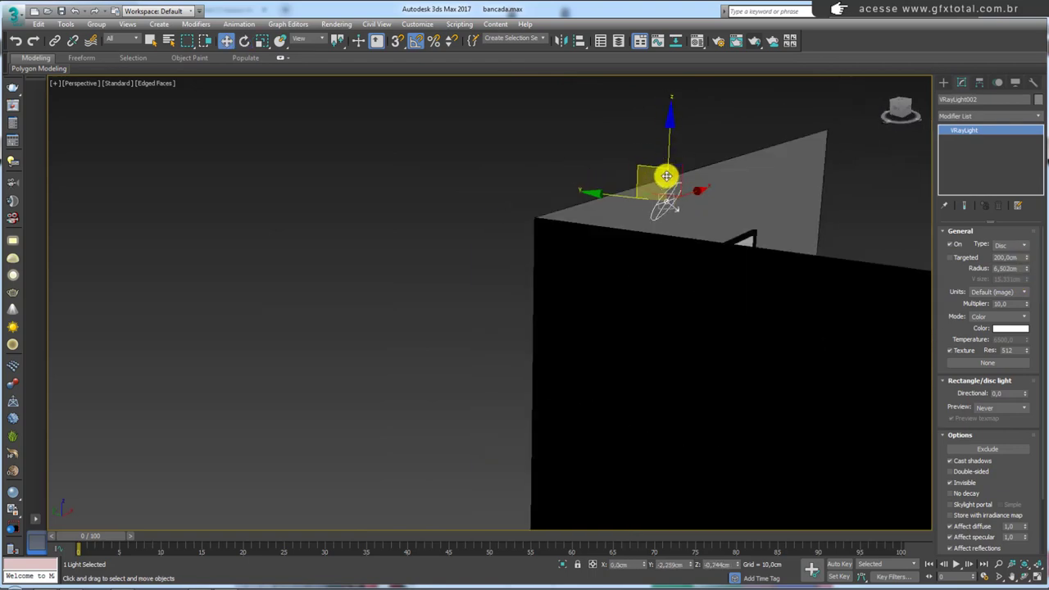
scroll(679, 189, down, 5)
mouse_move(696, 278)
middle_down()
mouse_move(698, 291)
mouse_move(583, 340)
mouse_move(554, 385)
middle_up()
scroll(698, 291, down, 2)
scroll(670, 249, up, 3)
scroll(658, 279, down, 5)
scroll(583, 340, up, 1)
scroll(564, 334, up, 3)
scroll(554, 384, down, 1)
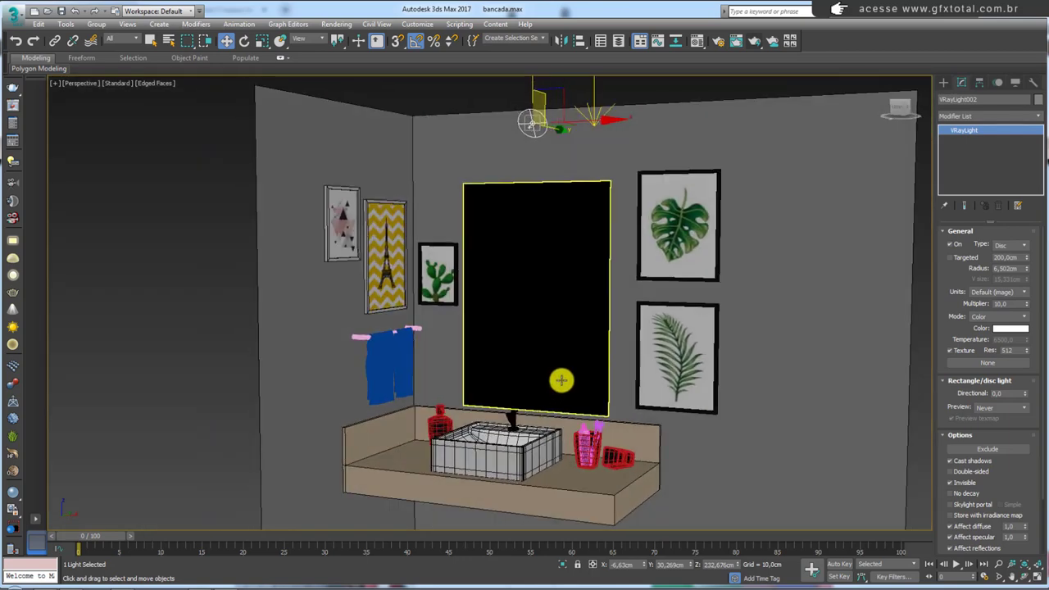
scroll(562, 377, down, 5)
scroll(604, 393, up, 4)
alt+middle_drag(581, 307, 544, 317)
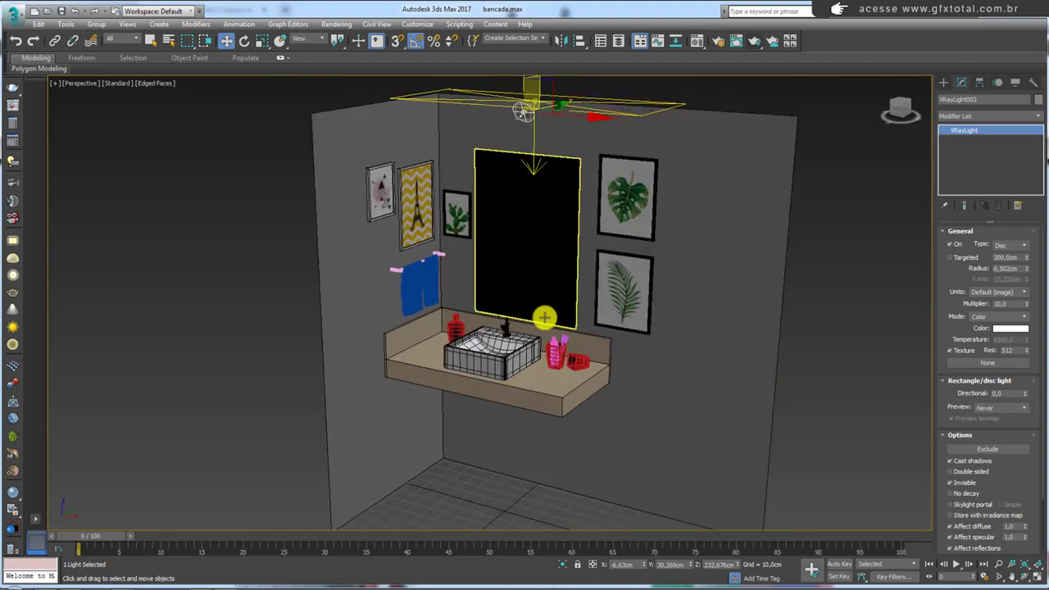
scroll(544, 328, up, 3)
scroll(574, 332, up, 2)
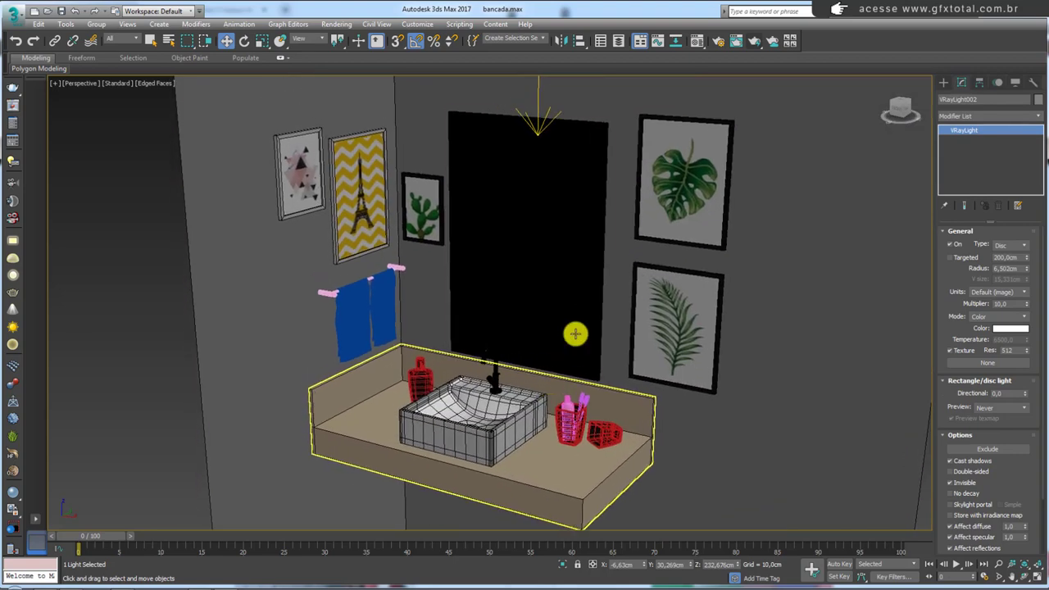
Run a V-Ray production render of the lit vanity, stop it, and close the frame buffer.
click(754, 41)
drag(742, 156, 553, 101)
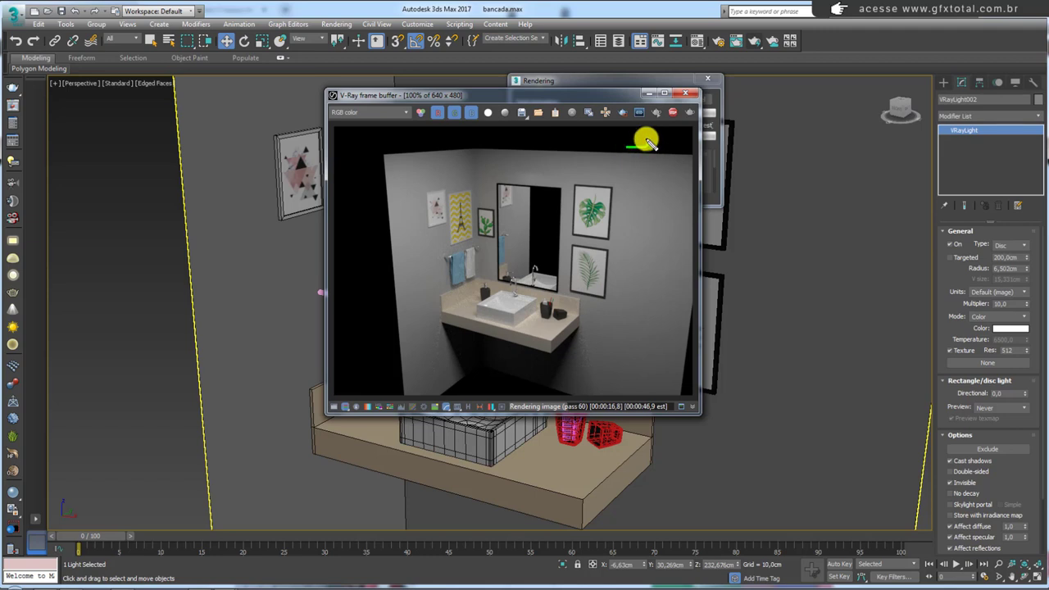
drag(647, 141, 348, 145)
mouse_move(341, 261)
mouse_down()
mouse_move(363, 356)
mouse_move(365, 183)
mouse_move(454, 140)
mouse_move(648, 148)
mouse_up()
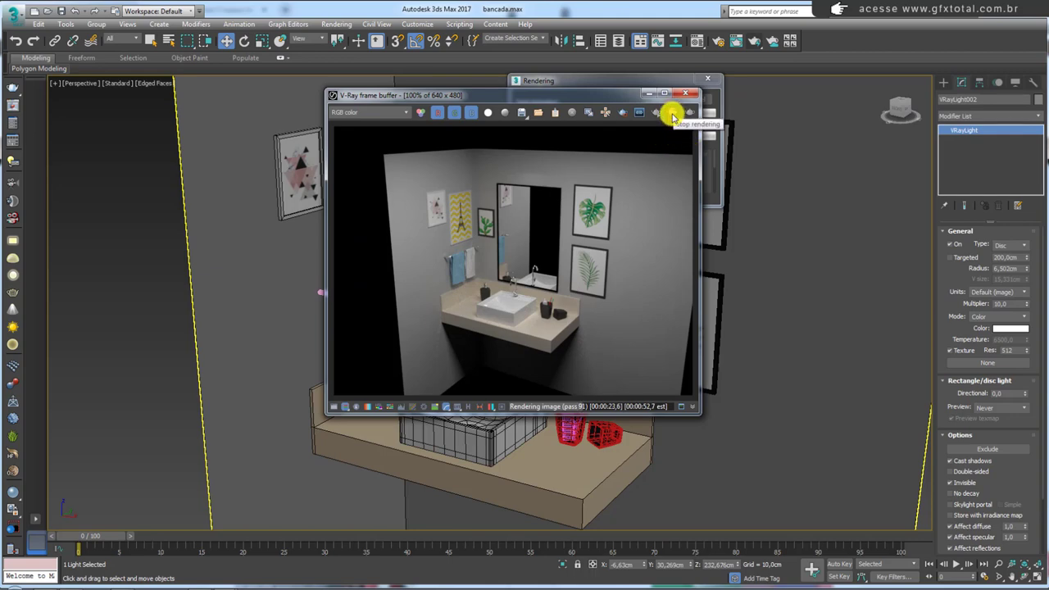
click(672, 116)
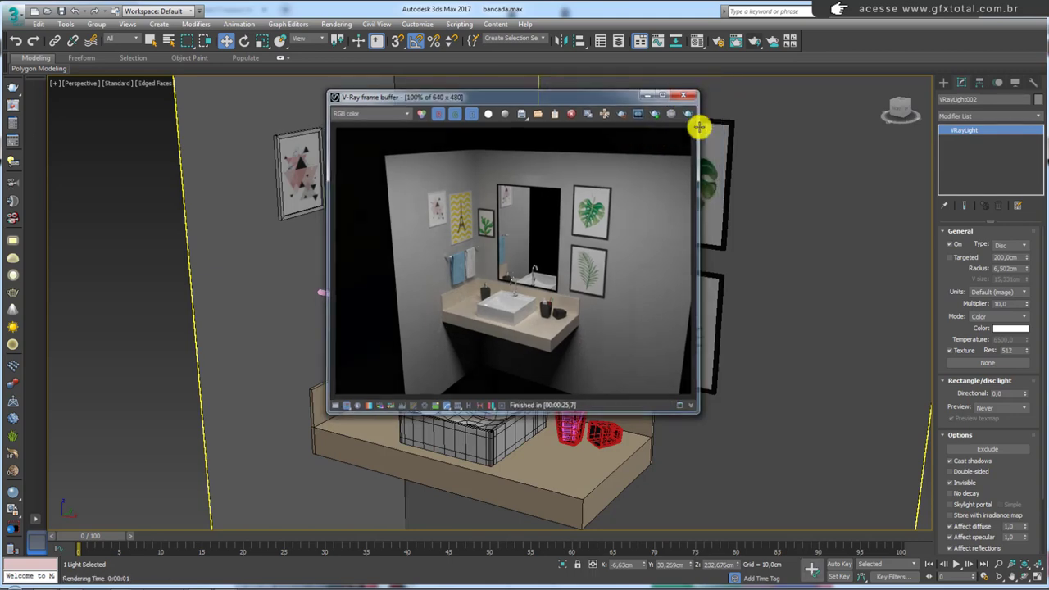
click(683, 95)
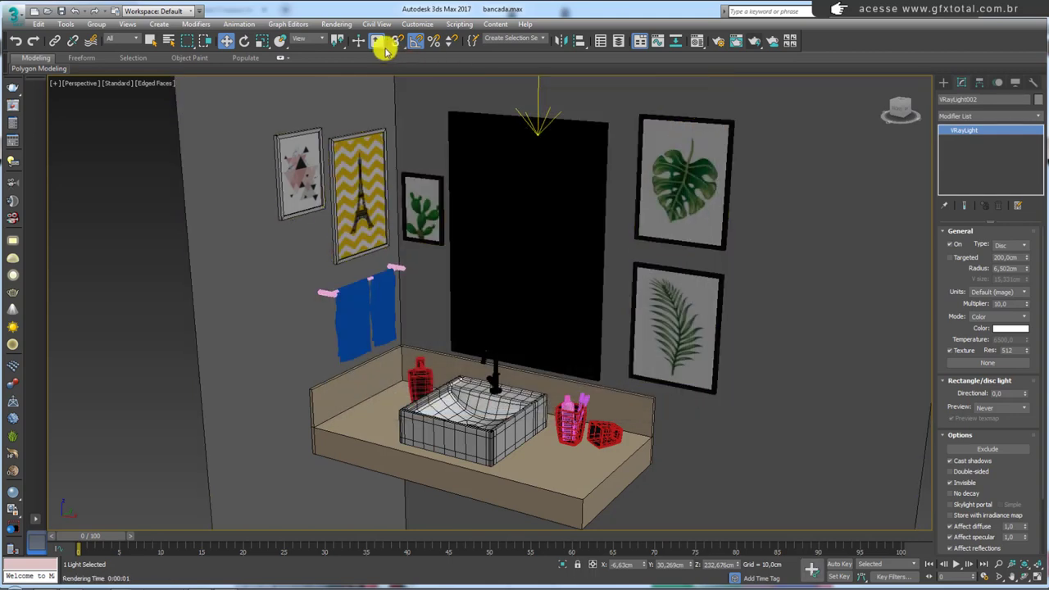
Open the Environment and Effects dialog and move it aside.
click(339, 24)
click(399, 182)
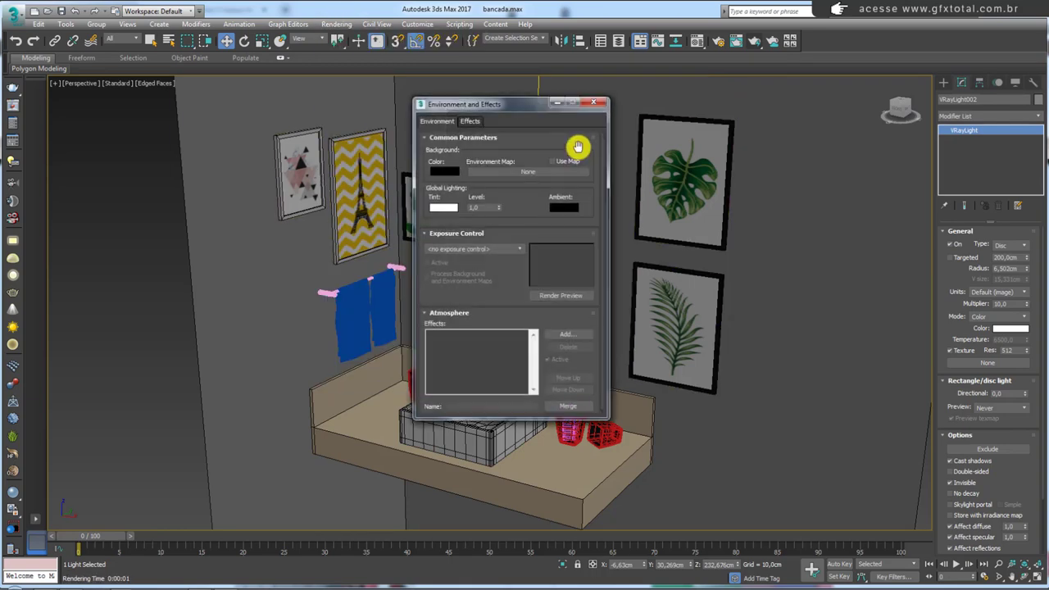
drag(518, 111, 453, 105)
mouse_move(521, 155)
mouse_down()
mouse_move(403, 133)
mouse_move(459, 193)
mouse_up()
key(Escape)
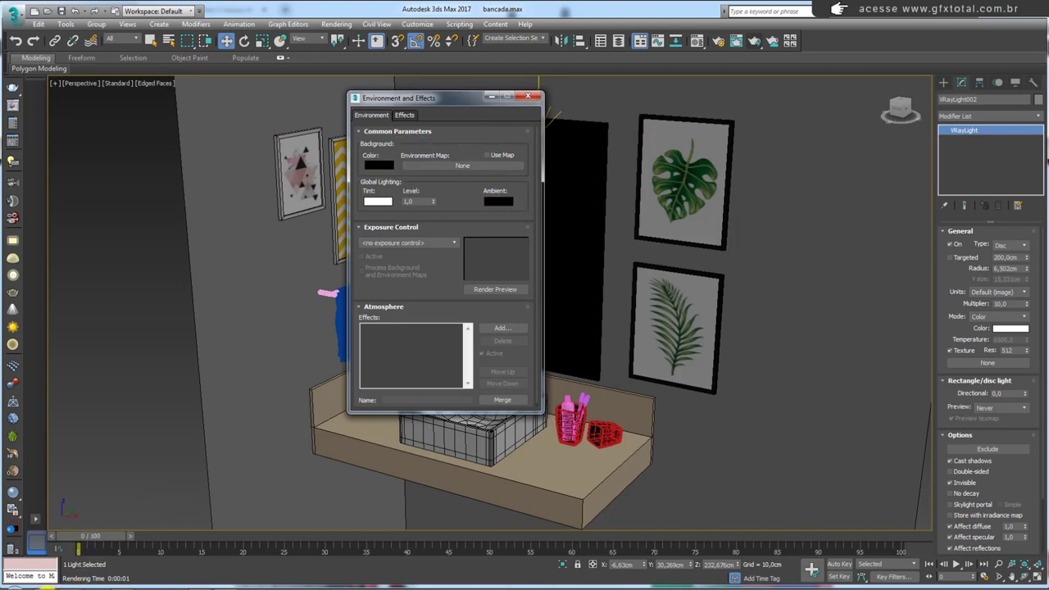
Choose the bathroom_pano HDR from the texturas folder and bring up the Material Editor.
click(246, 586)
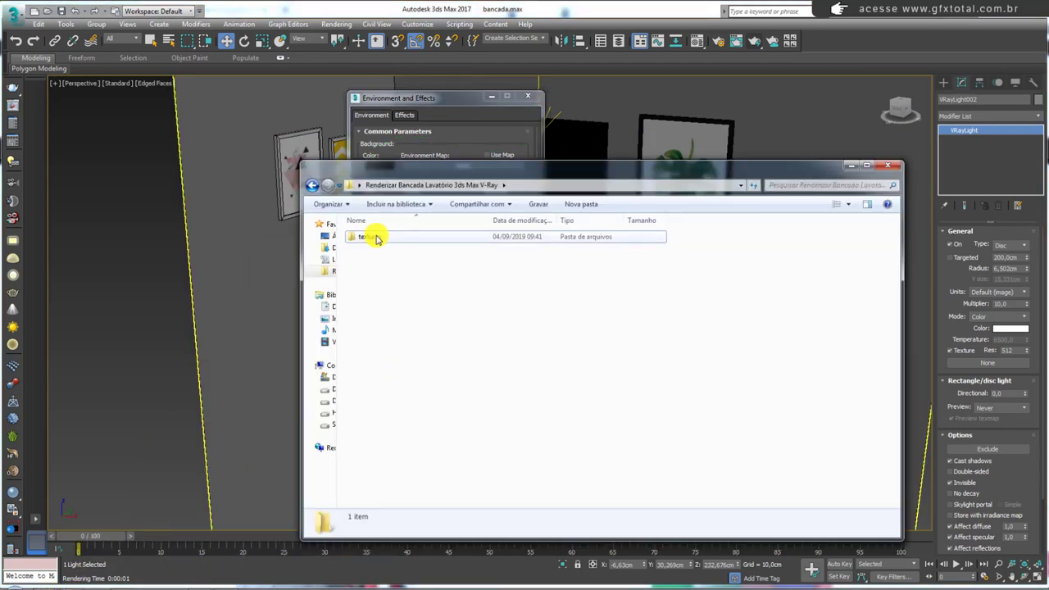
double_click(376, 238)
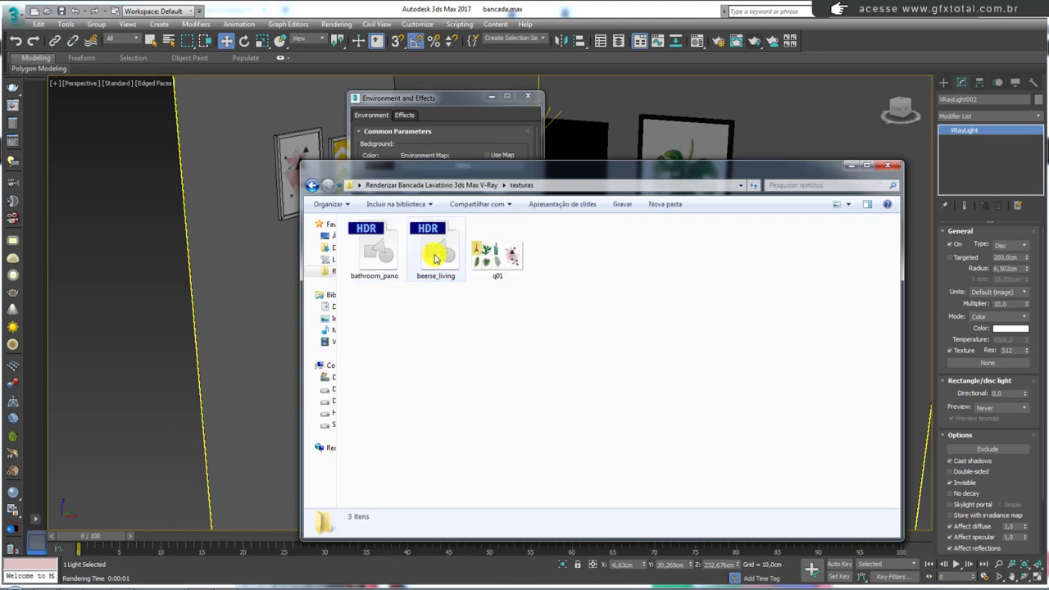
click(435, 258)
click(375, 246)
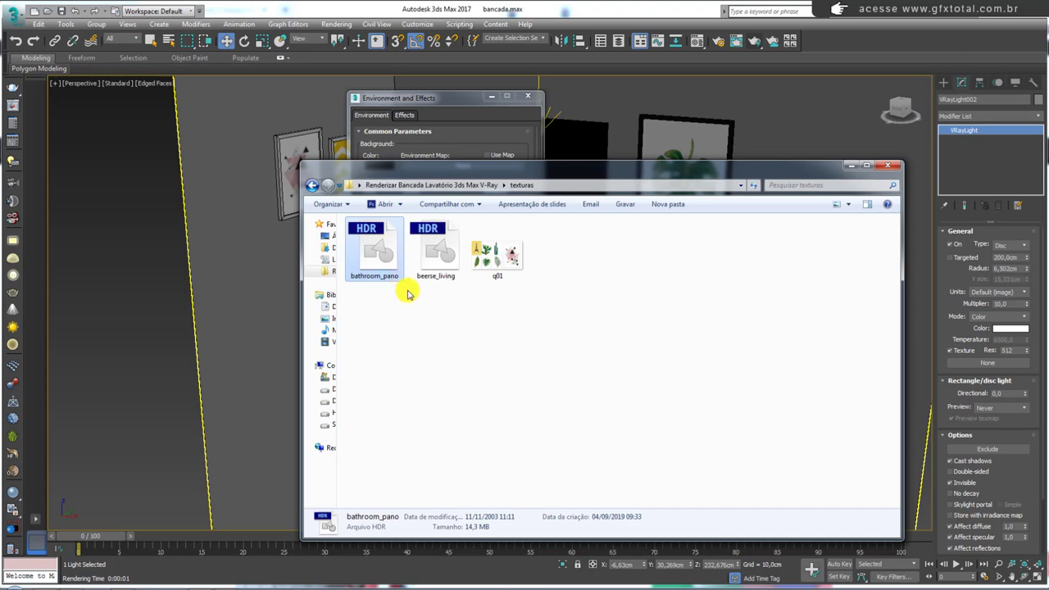
click(439, 244)
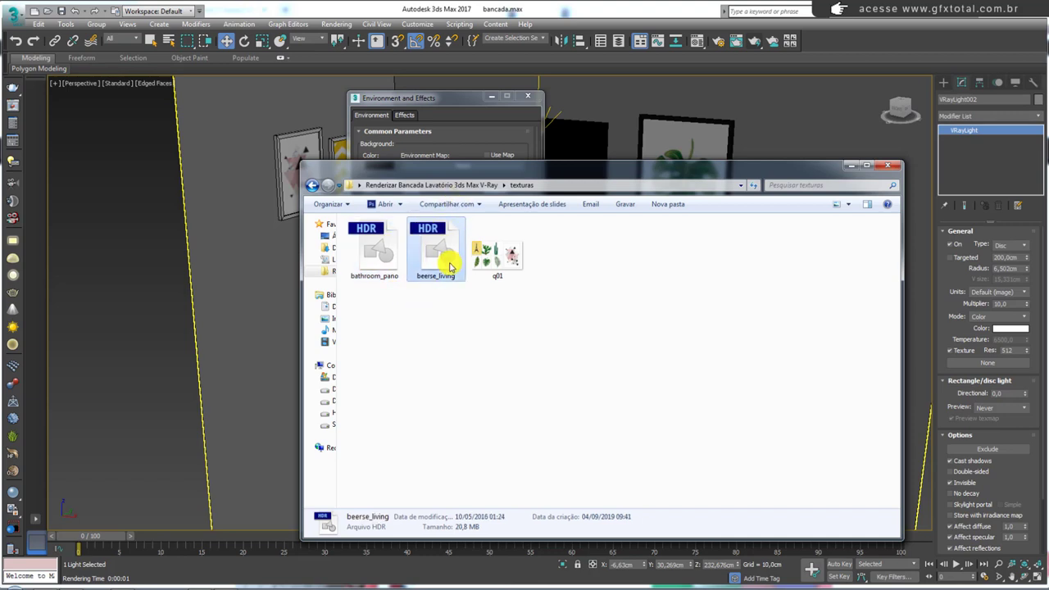
click(374, 254)
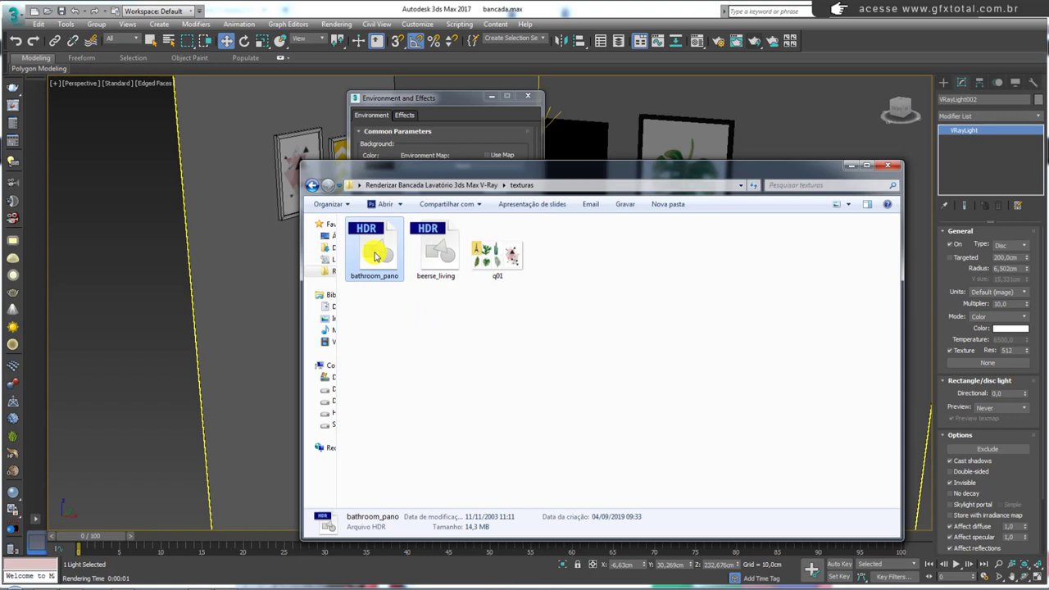
click(456, 97)
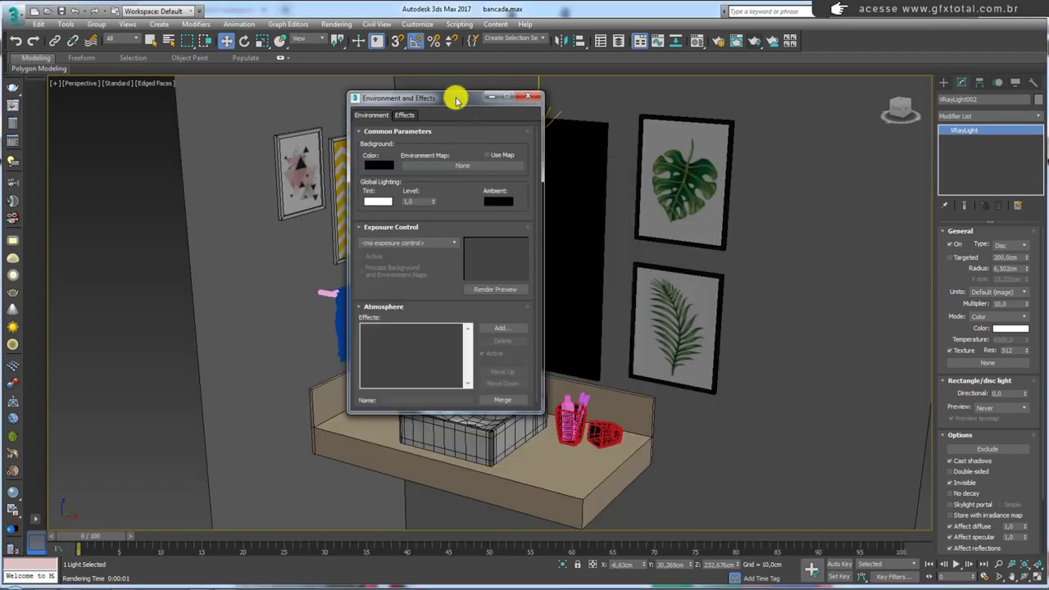
click(698, 41)
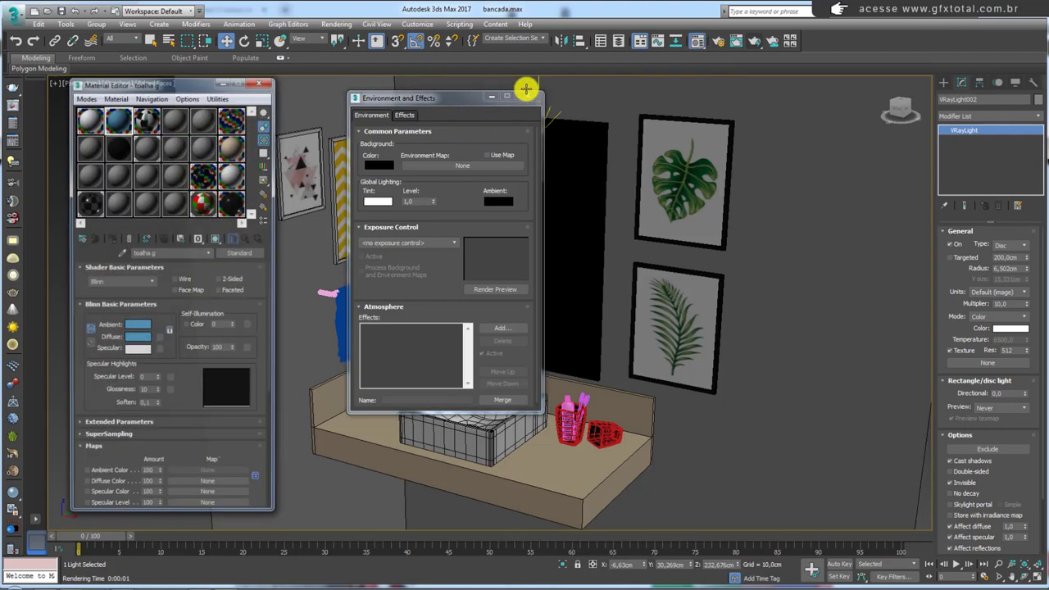
Load bathroom_pano.hdr as the Diffuse map of an unused material sample slot.
drag(190, 85, 755, 111)
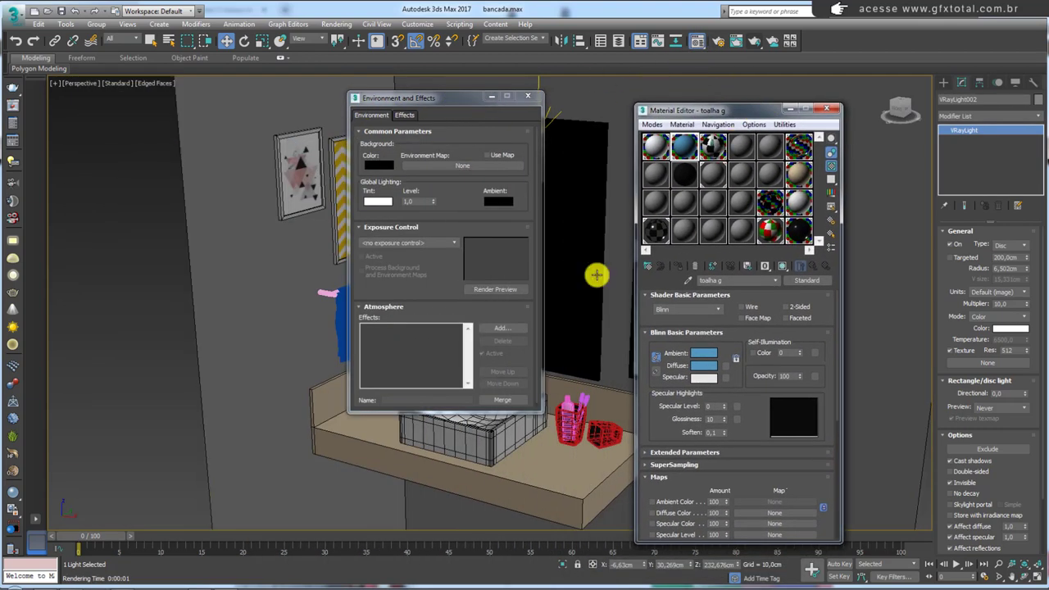
key(alt+Tab)
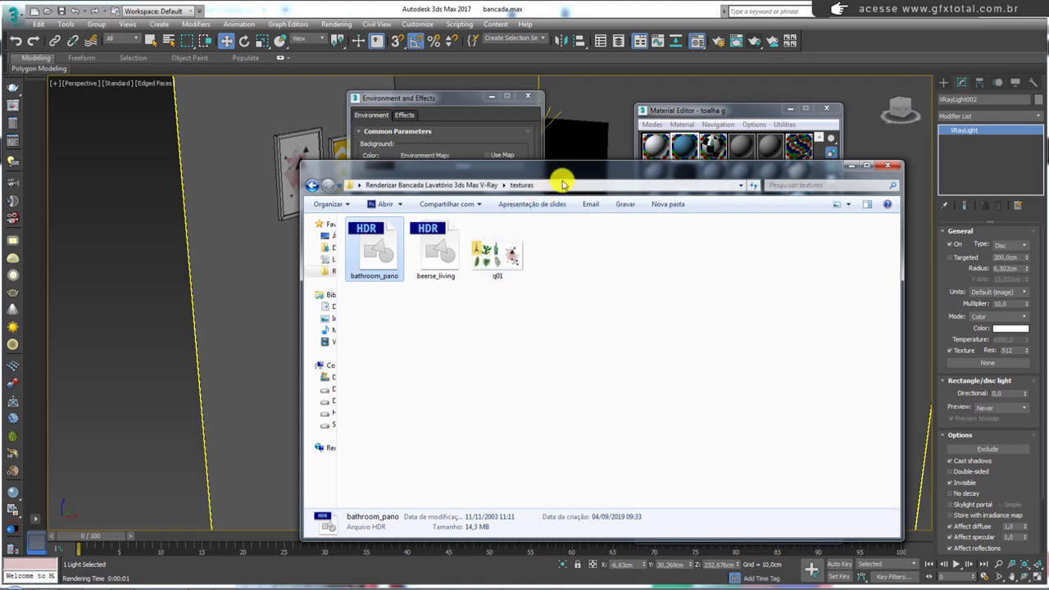
drag(563, 216, 379, 381)
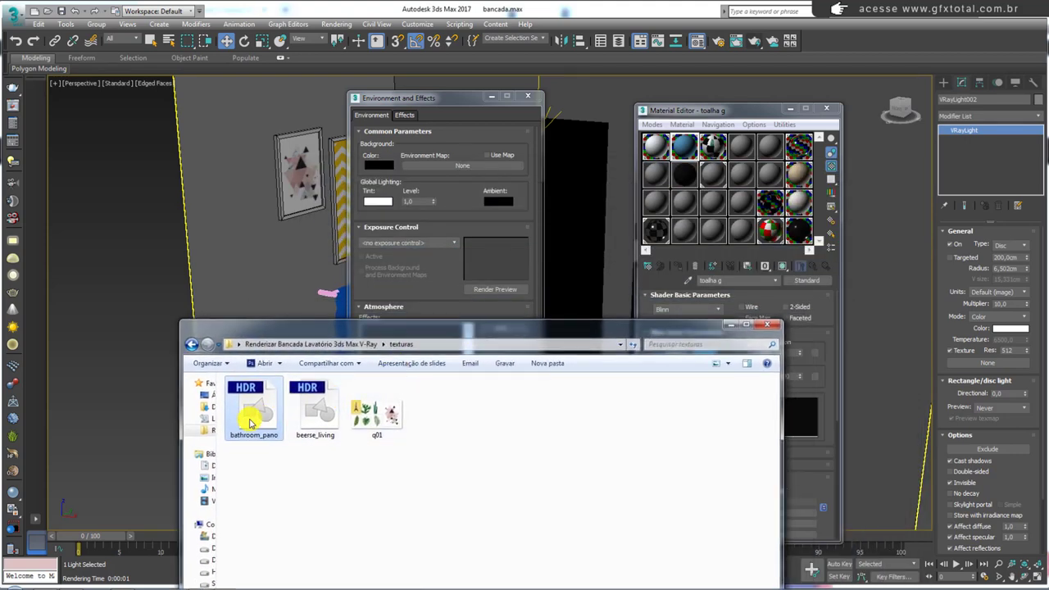
click(767, 176)
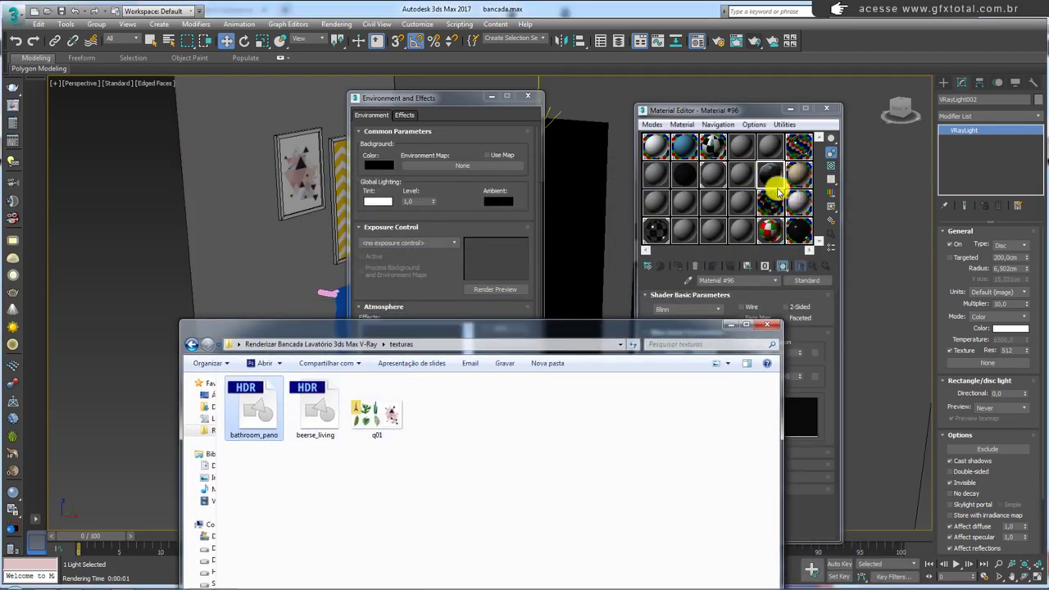
click(771, 175)
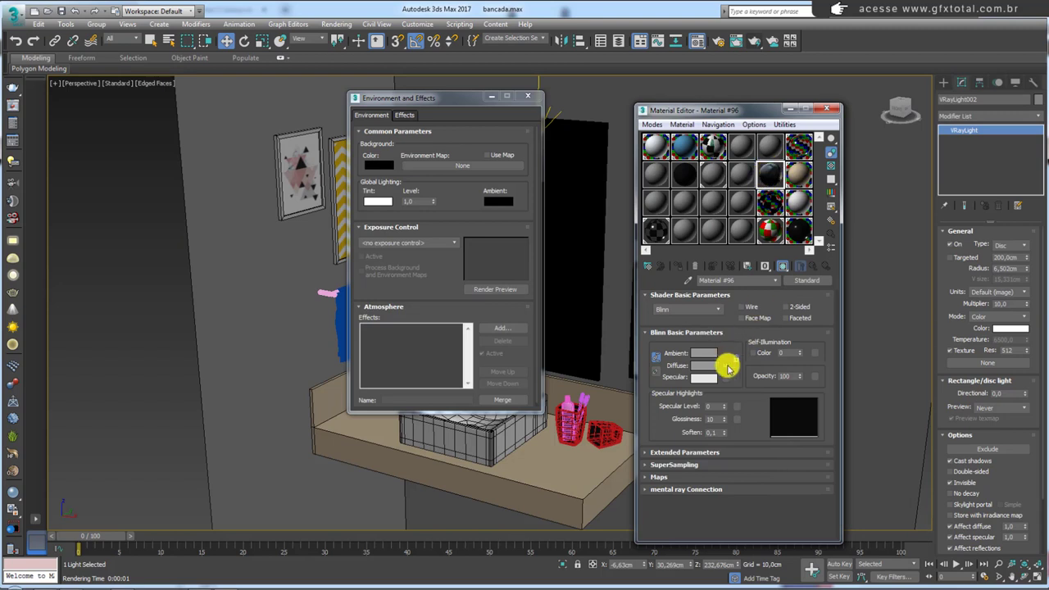
drag(736, 368, 727, 369)
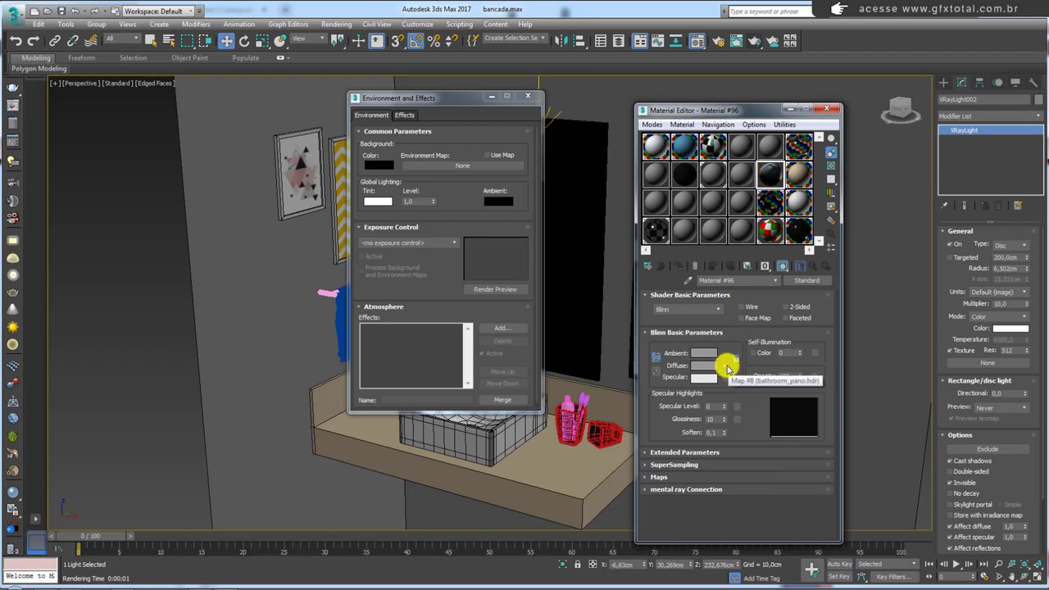
click(728, 368)
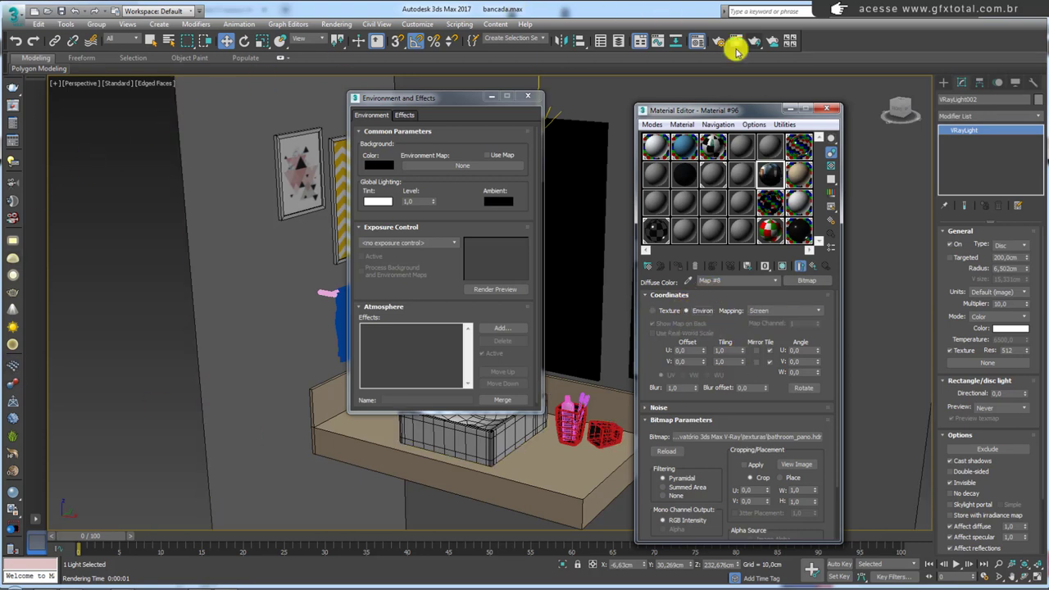
Set the HDR map to Spherical Environment mapping and shift its U offset to centre the door.
click(784, 313)
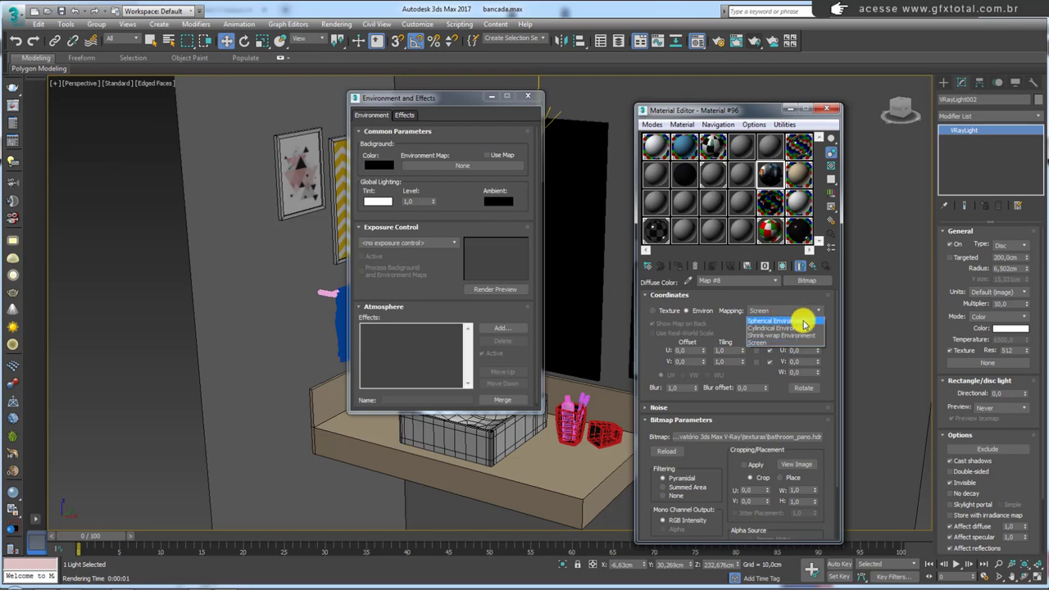
click(775, 321)
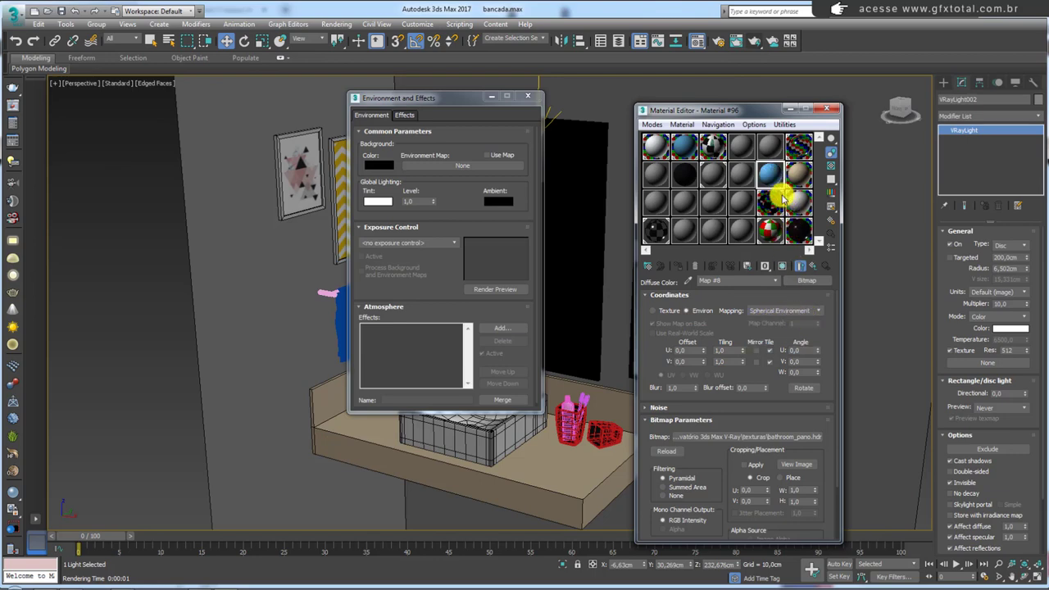
double_click(769, 172)
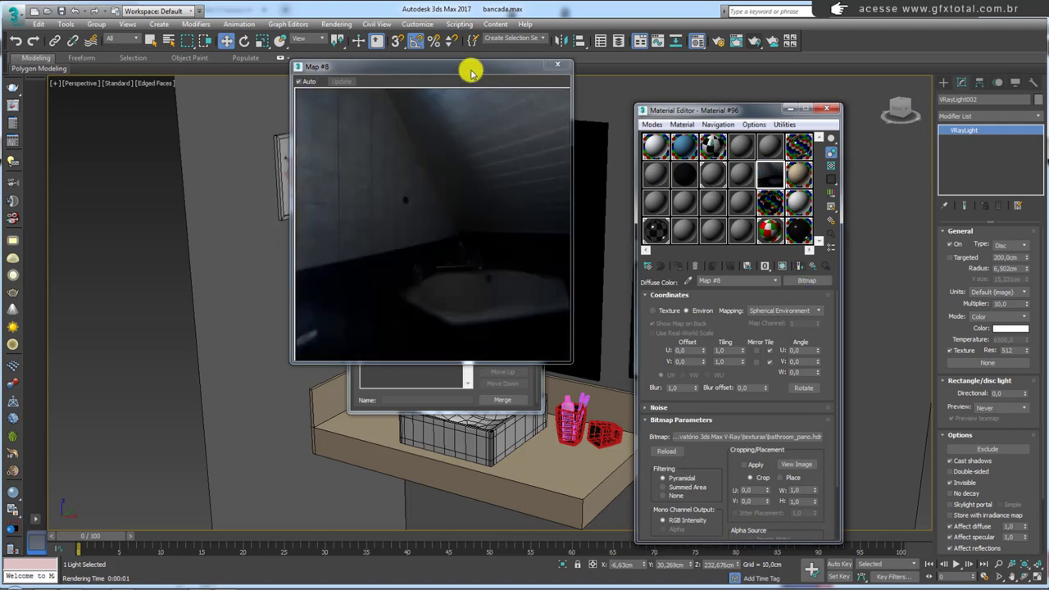
drag(472, 72, 521, 69)
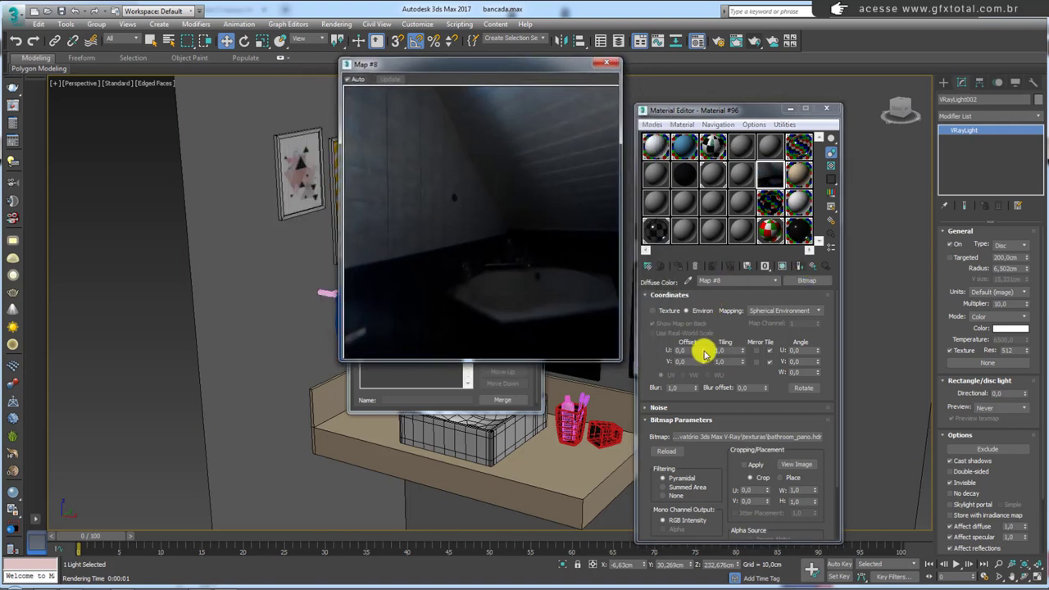
drag(704, 353, 703, 354)
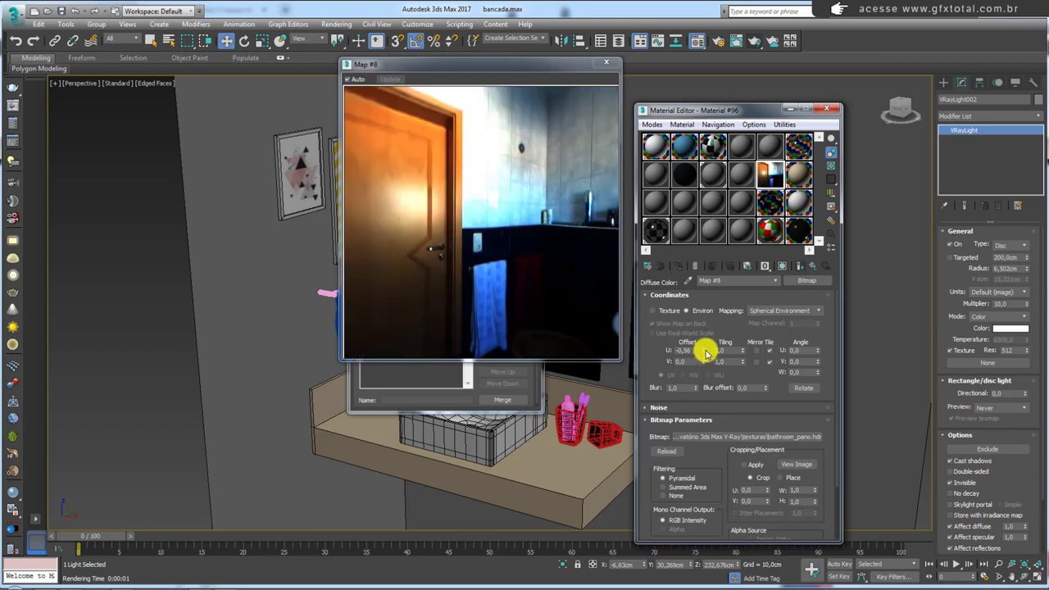
drag(705, 353, 699, 352)
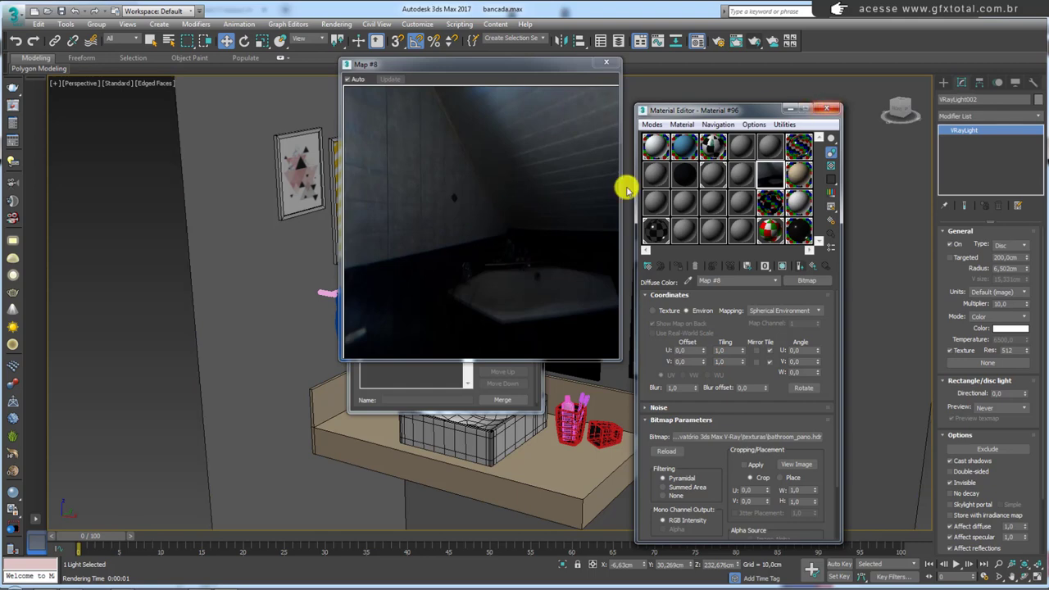
drag(750, 110, 765, 106)
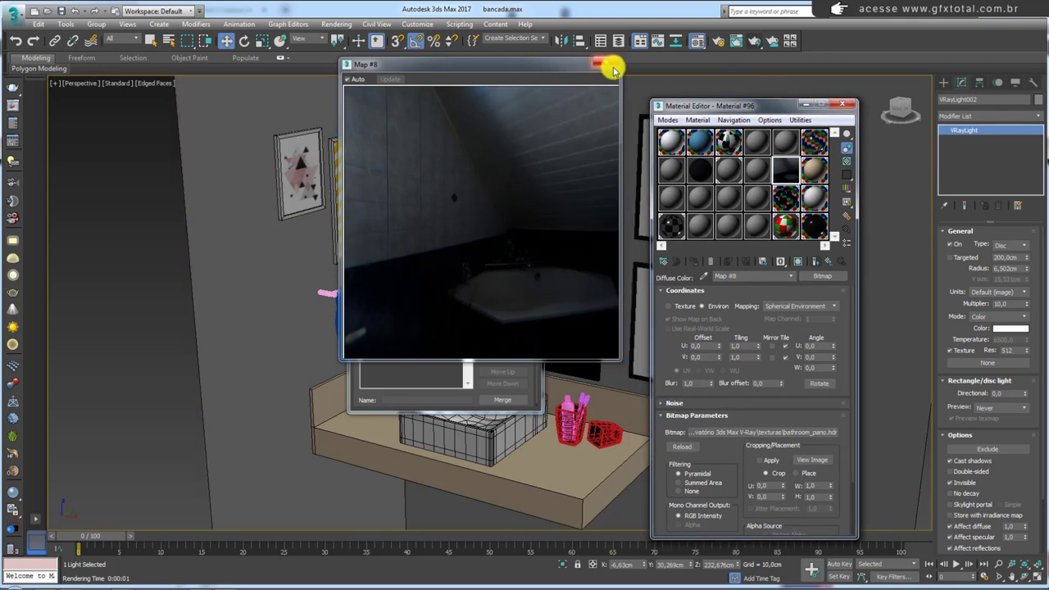
click(606, 63)
click(841, 105)
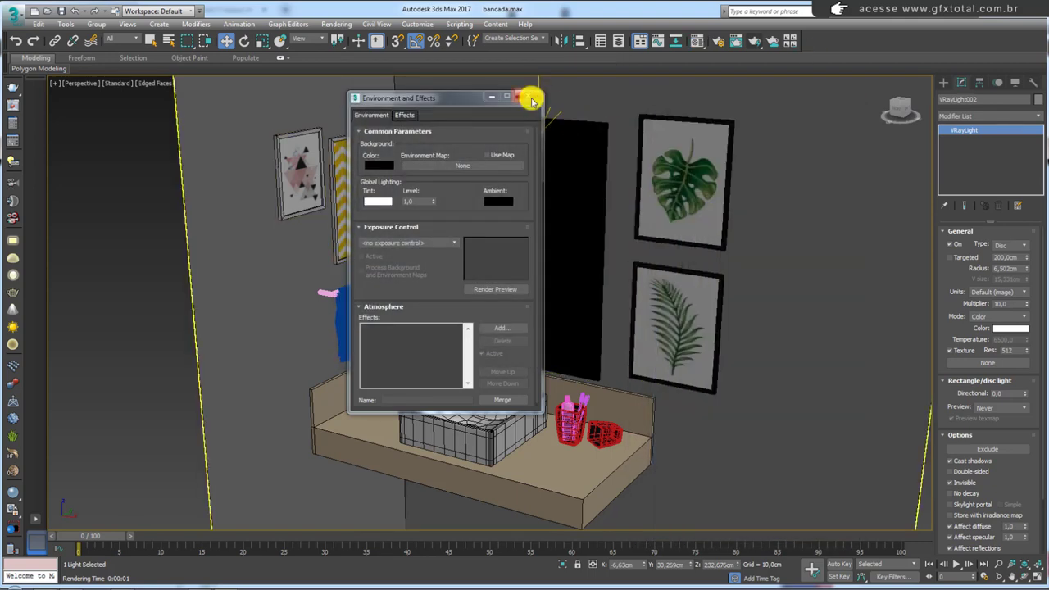
Assign Map #8 to the Environment Map slot as an instance and close both dialogs.
key(m)
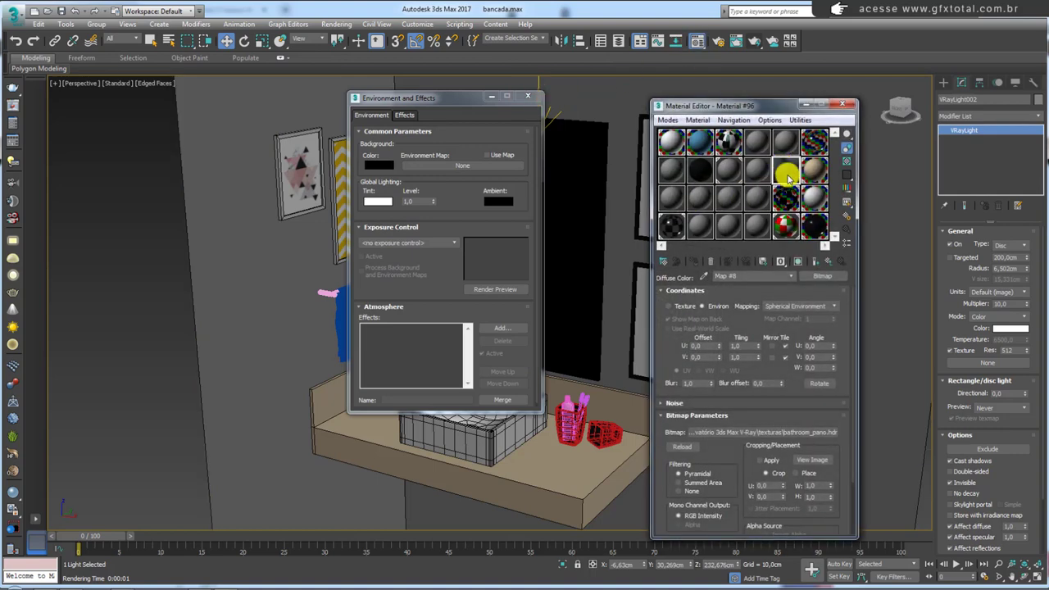
mouse_move(829, 278)
mouse_down()
mouse_move(464, 187)
mouse_move(461, 168)
mouse_up()
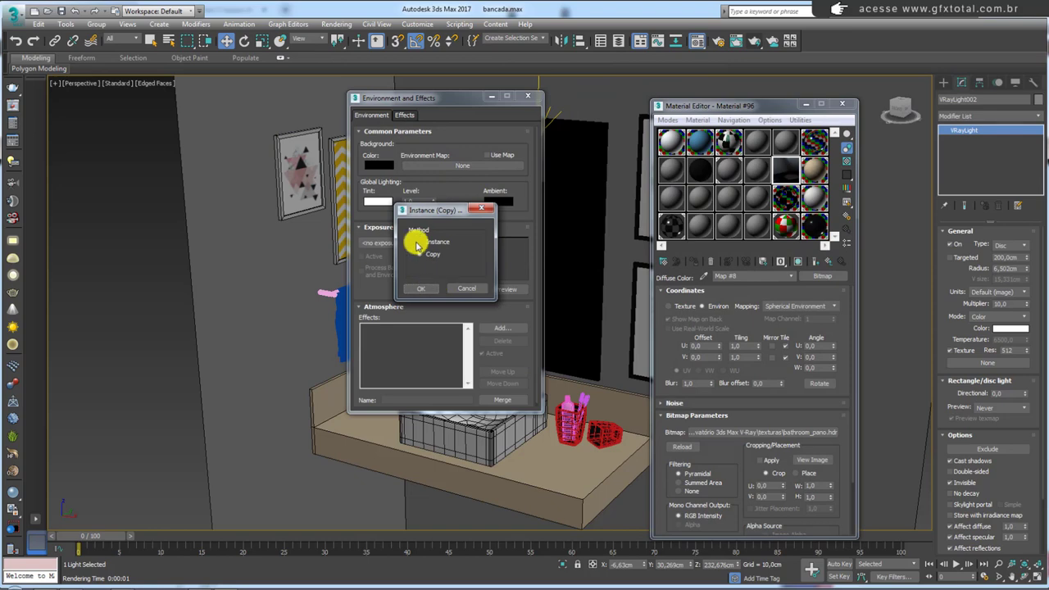
click(423, 290)
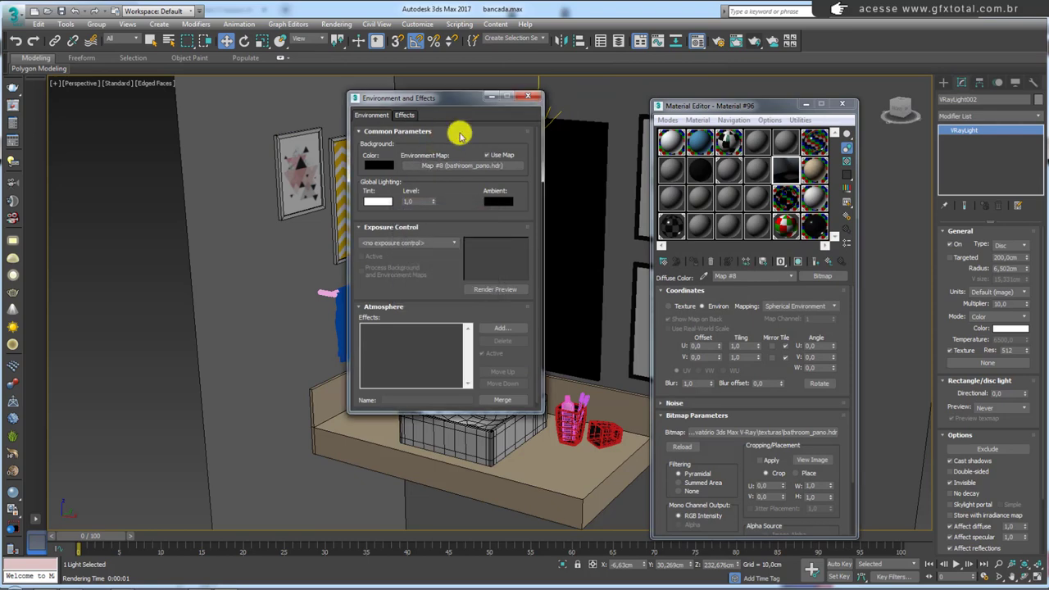
click(842, 103)
click(527, 96)
scroll(510, 220, down, 10)
scroll(508, 220, up, 3)
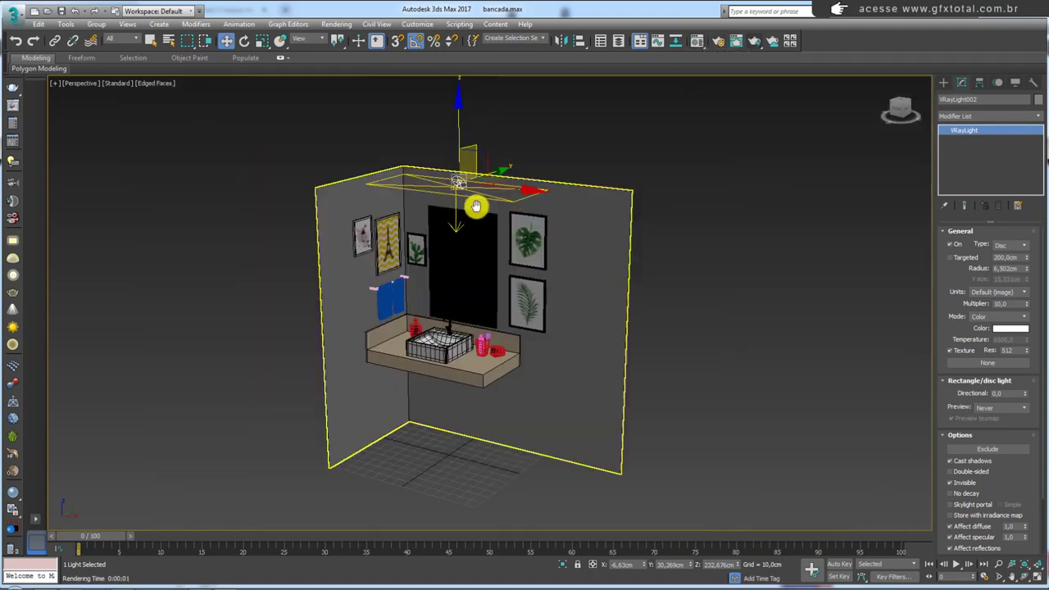
Run a production test render, stop it, and close the rendered image.
scroll(475, 214, up, 3)
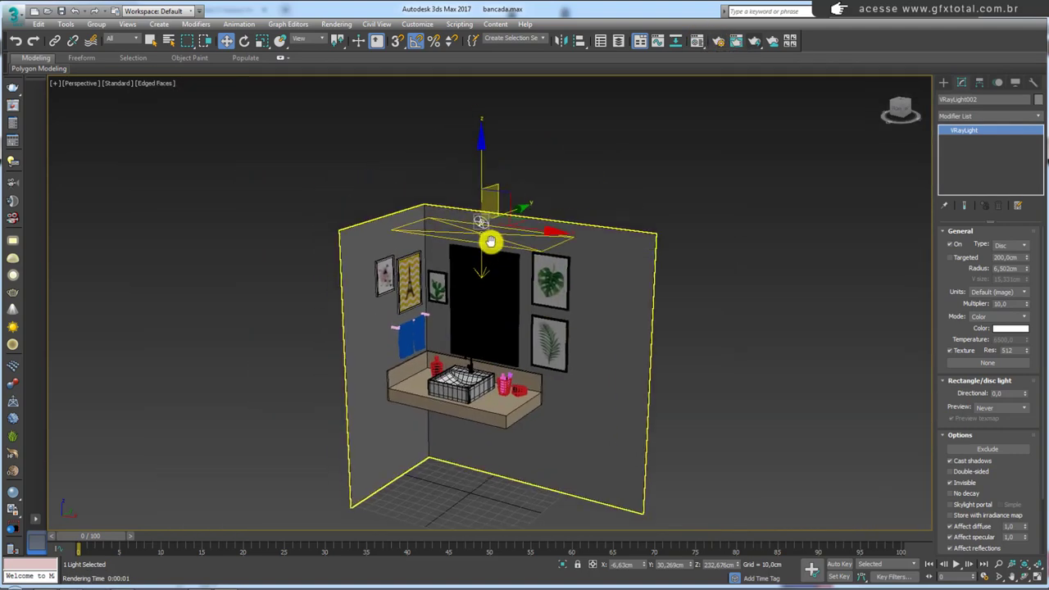
click(754, 41)
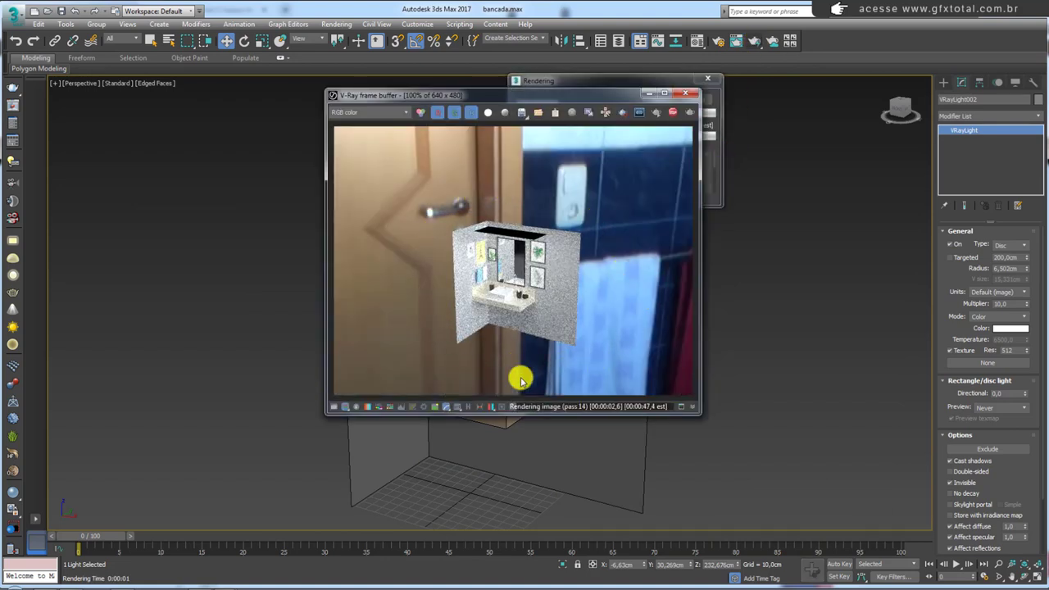
click(672, 113)
click(685, 93)
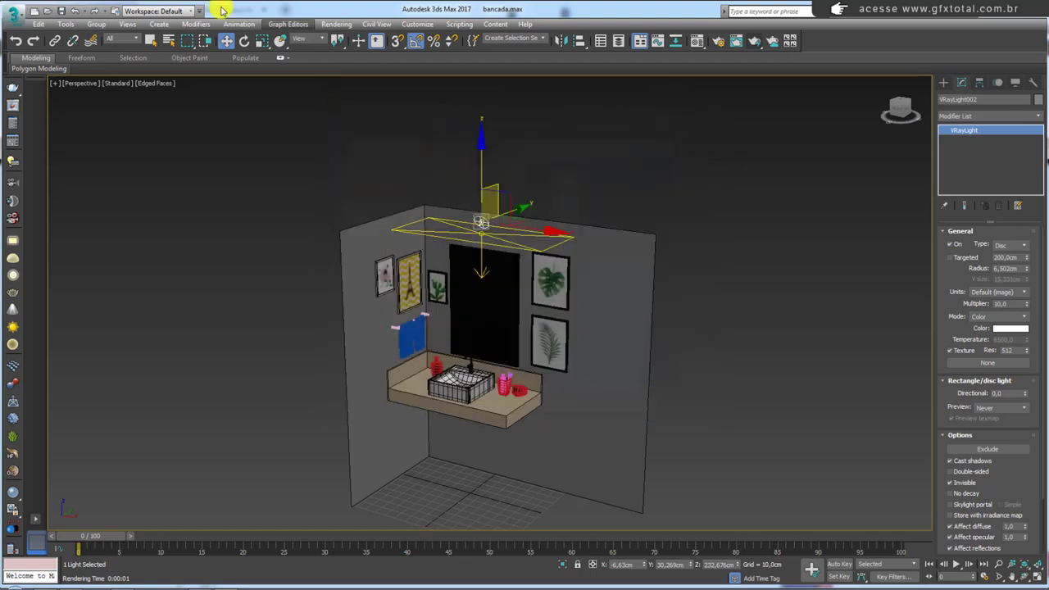
Show the HDR environment as the viewport background.
click(124, 23)
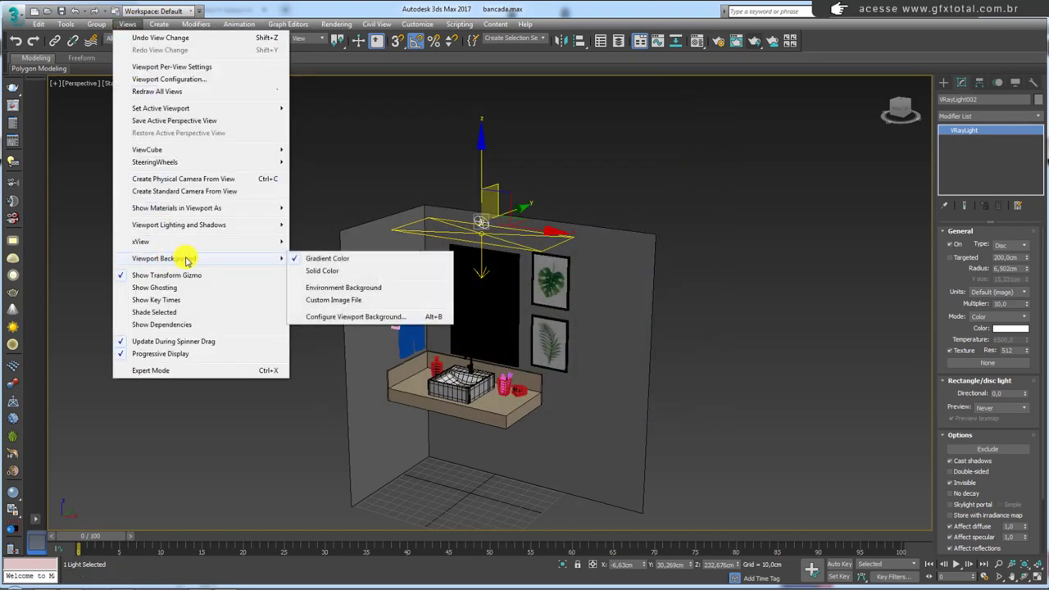
mouse_move(164, 258)
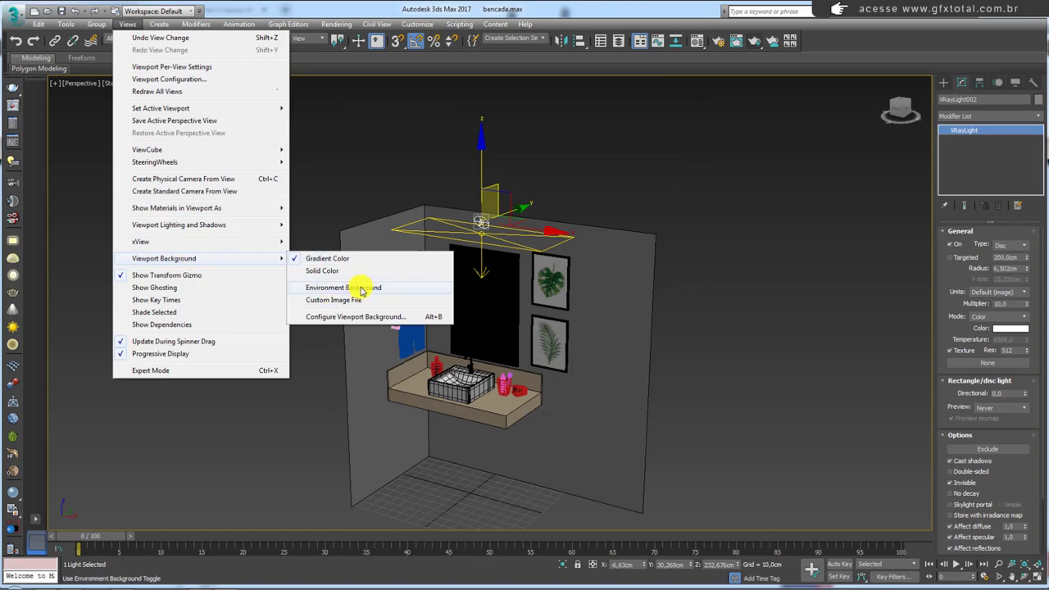
click(361, 291)
scroll(653, 257, down, 4)
mouse_move(650, 274)
alt+middle_down()
mouse_move(670, 295)
mouse_move(784, 270)
mouse_move(874, 267)
mouse_move(620, 284)
mouse_move(627, 312)
mouse_move(576, 342)
mouse_move(569, 335)
mouse_move(613, 373)
alt+middle_up()
Select the vanity counter and frame the whole room in the viewport.
click(571, 335)
scroll(574, 336, up, 2)
scroll(573, 336, up, 5)
scroll(613, 370, down, 1)
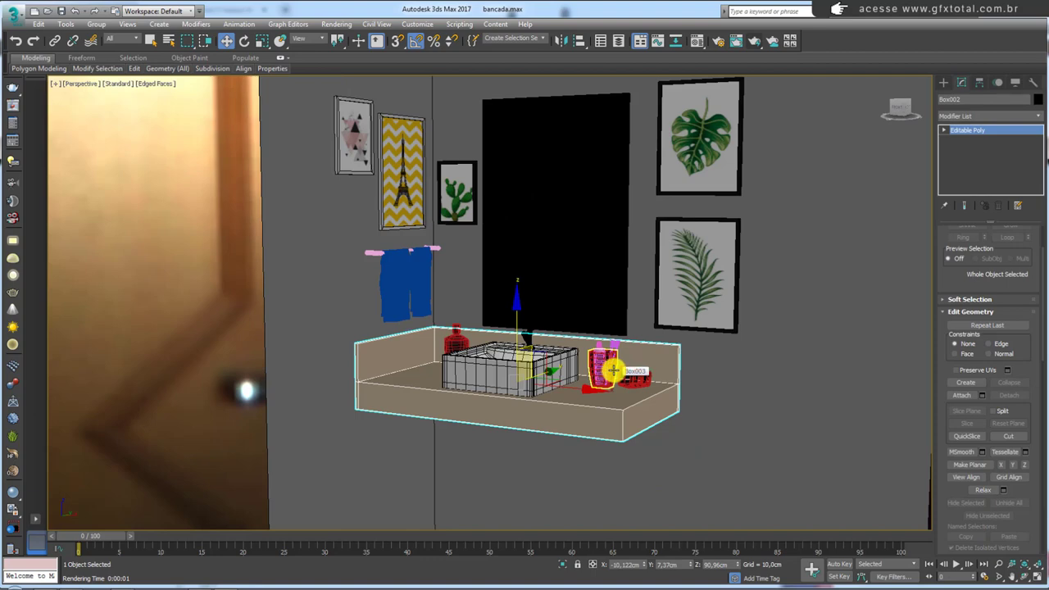
mouse_move(215, 69)
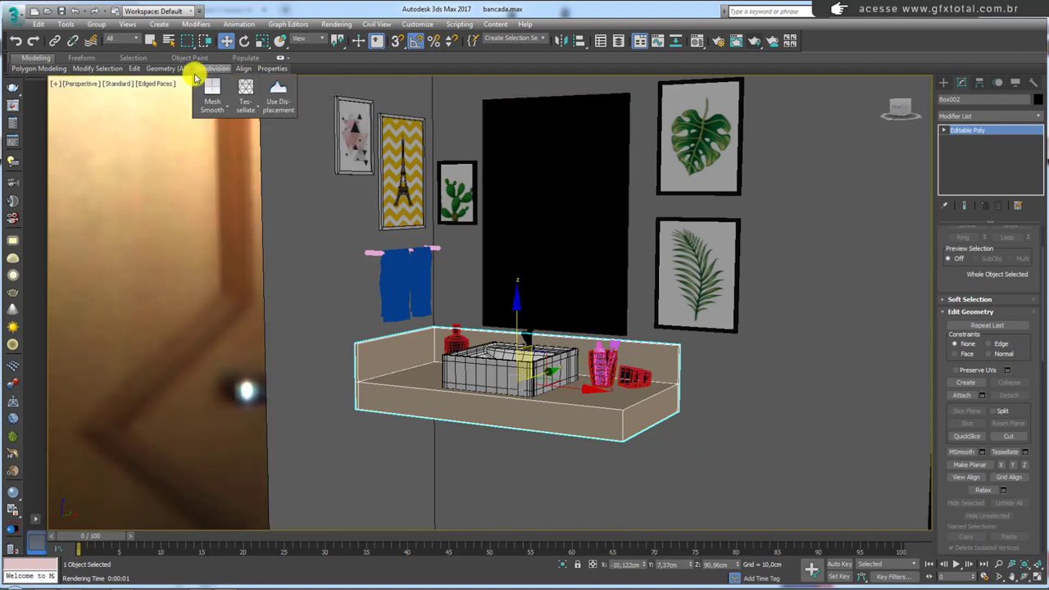
key(ctrl+alt+z)
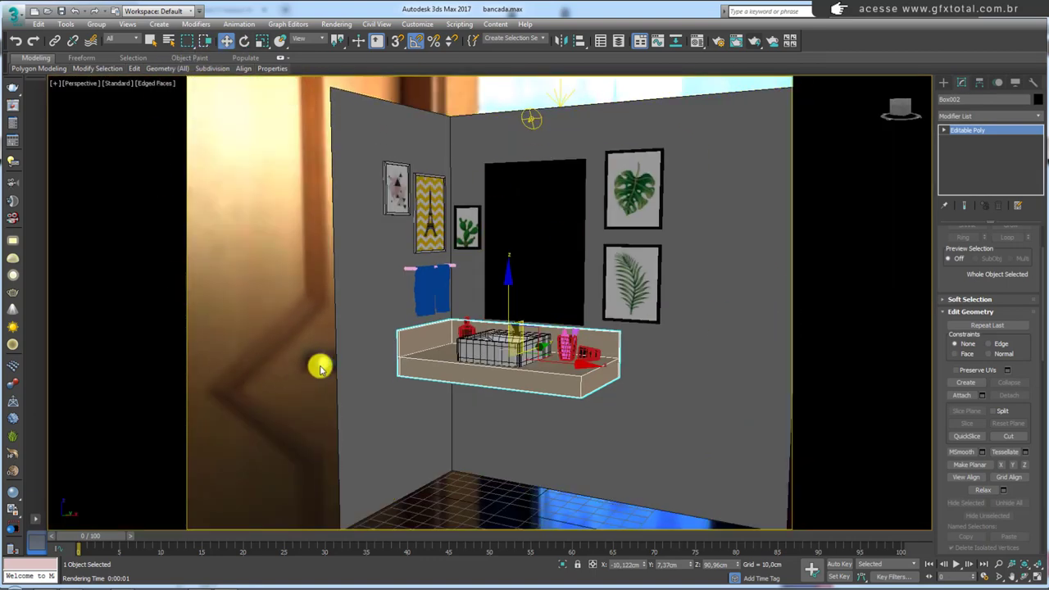
middle_drag(449, 297, 404, 295)
scroll(404, 294, up, 2)
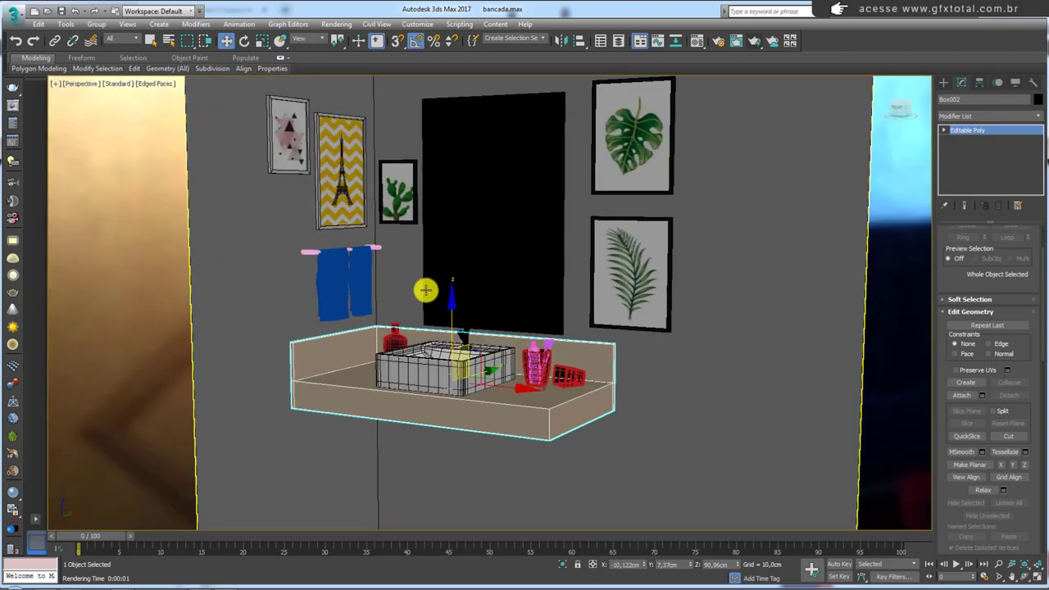
scroll(426, 290, down, 3)
scroll(497, 290, up, 3)
scroll(438, 292, down, 3)
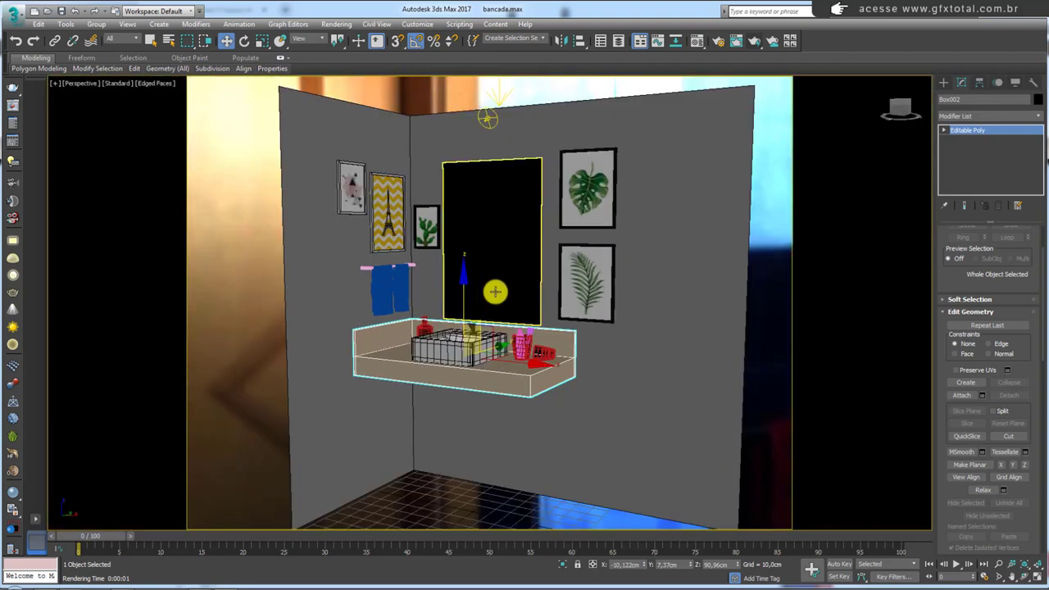
In Render Setup, raise the output width from 640 to 763 with height 480.
click(719, 47)
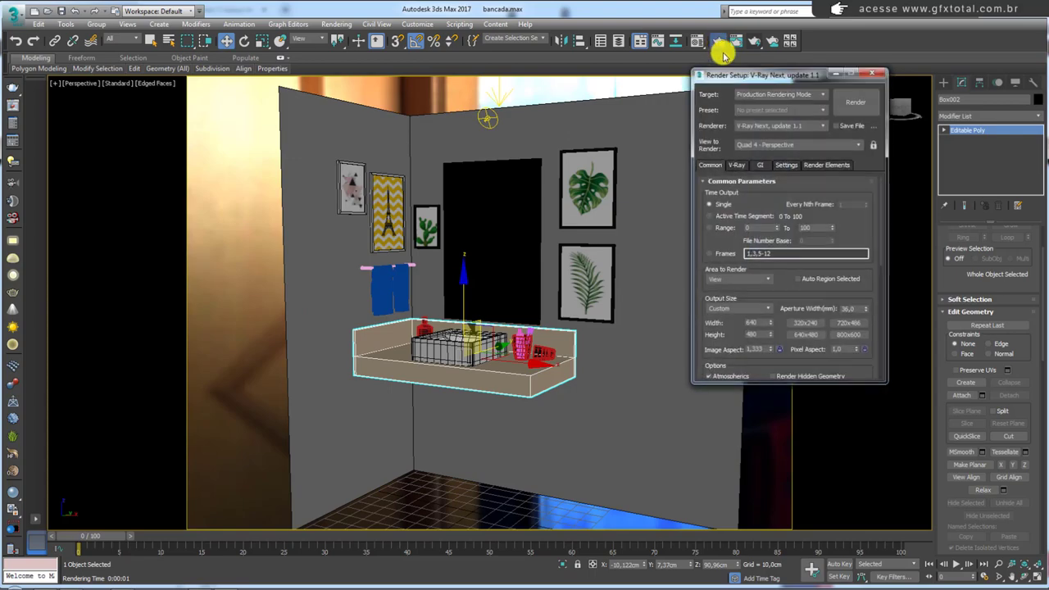
drag(755, 79, 716, 70)
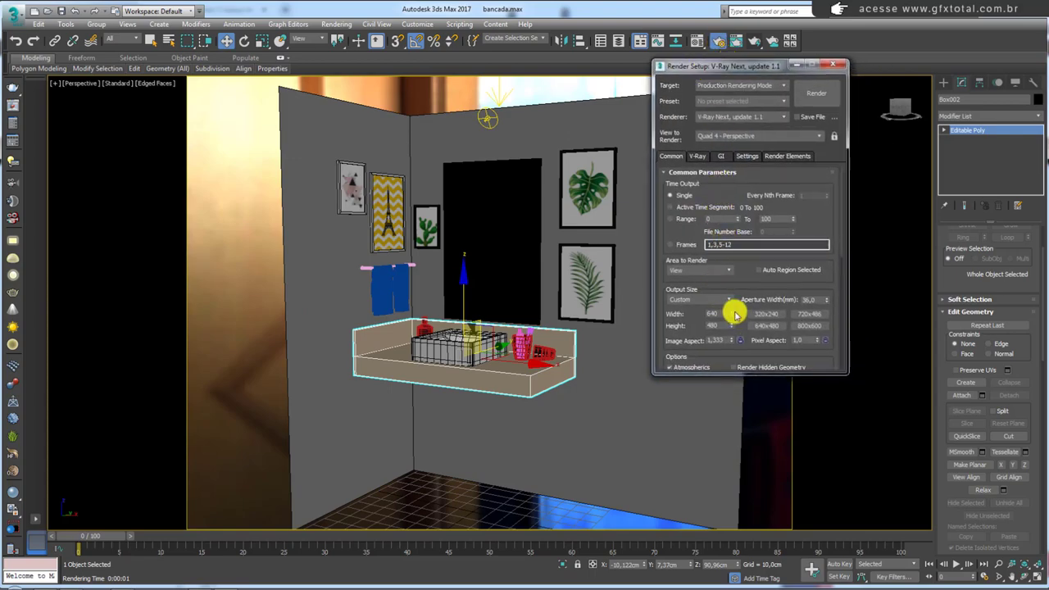
mouse_move(735, 314)
mouse_down()
mouse_move(726, 171)
mouse_move(730, 363)
mouse_move(723, 128)
mouse_move(728, 298)
mouse_move(720, 221)
mouse_move(719, 237)
mouse_up()
Close Render Setup, then zoom in and pan the Perspective view to reframe the sink.
click(833, 65)
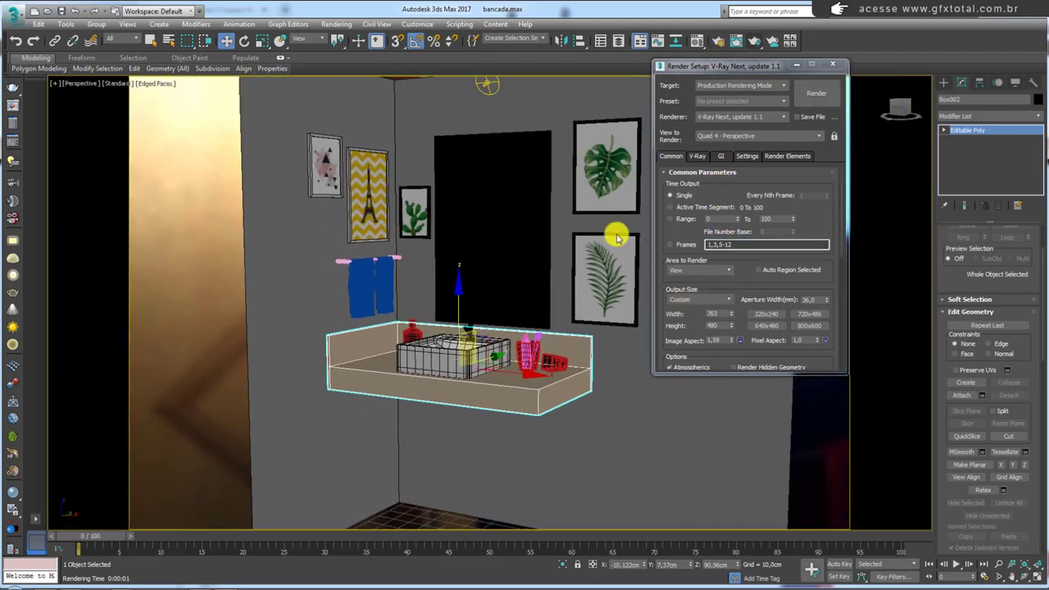
scroll(496, 298, up, 3)
scroll(508, 307, up, 2)
scroll(503, 339, up, 2)
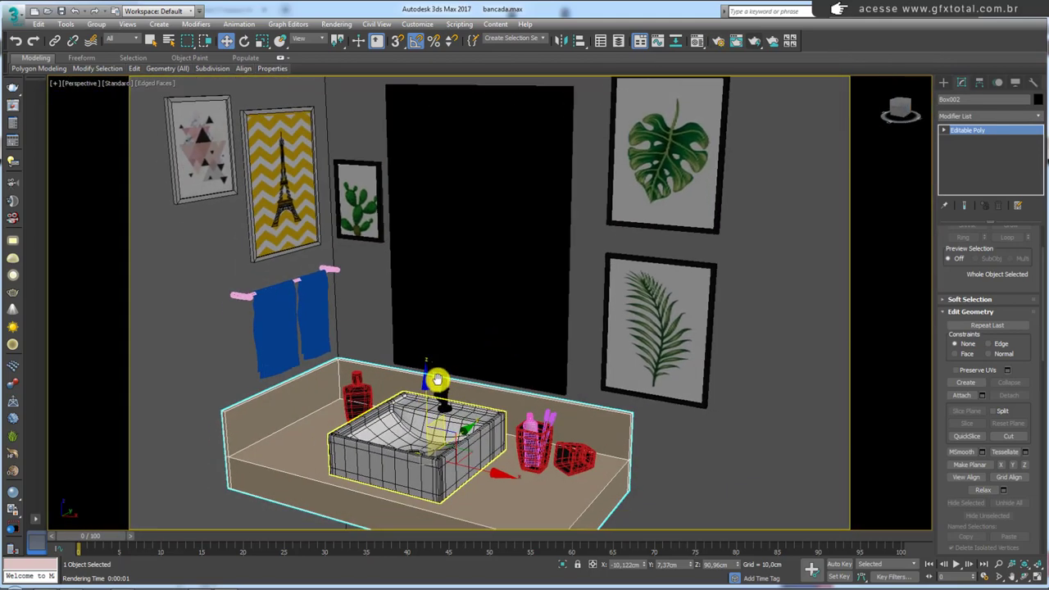
scroll(433, 379, up, 3)
scroll(459, 319, up, 3)
mouse_move(466, 321)
middle_down()
mouse_move(520, 295)
mouse_move(506, 281)
mouse_move(480, 300)
mouse_move(492, 341)
mouse_move(504, 341)
mouse_move(497, 425)
mouse_move(499, 339)
middle_up()
Zoom and orbit the view to look down into the sink and faucet.
scroll(359, 229, down, 3)
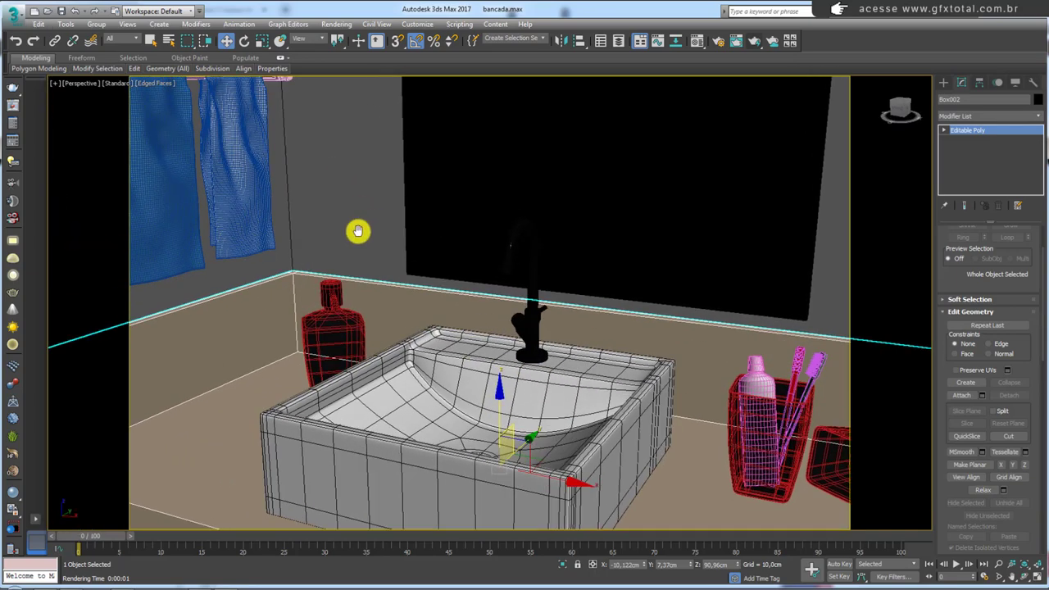
scroll(487, 164, down, 5)
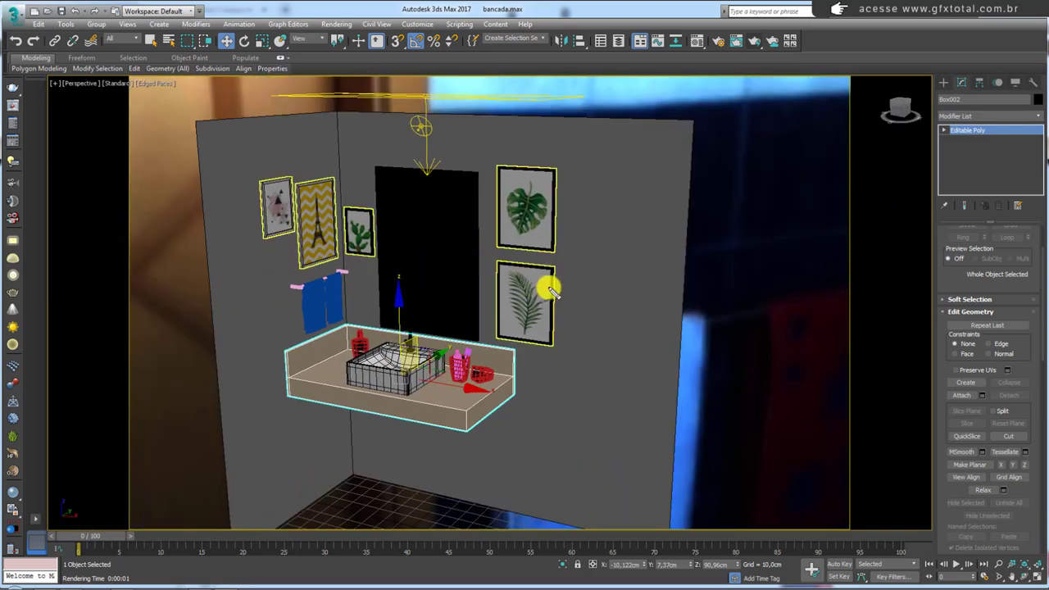
mouse_move(549, 289)
mouse_down()
mouse_move(546, 153)
mouse_move(485, 281)
mouse_up()
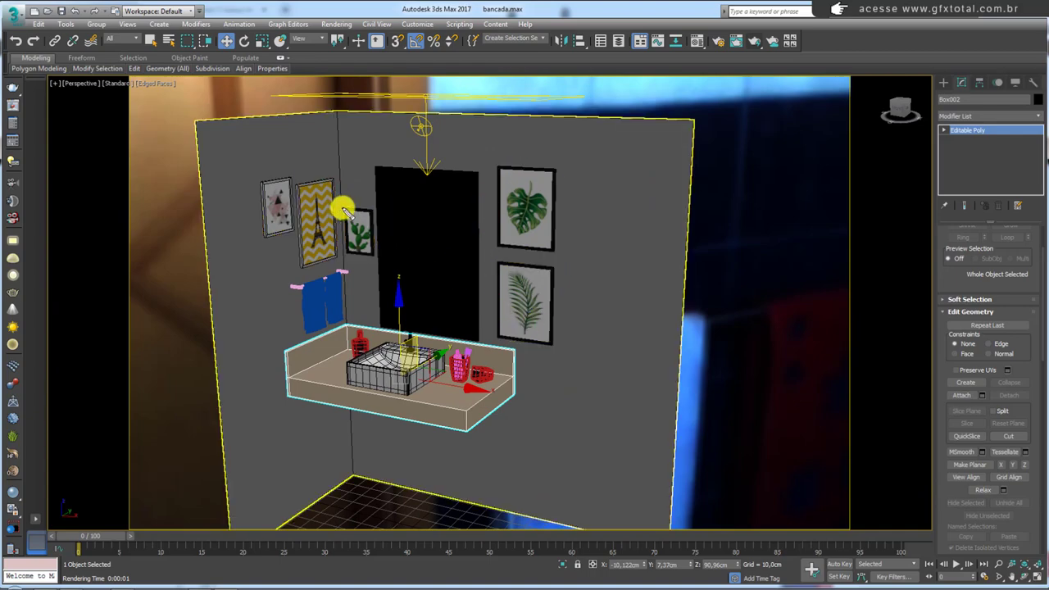
scroll(369, 298, up, 1)
scroll(389, 243, up, 5)
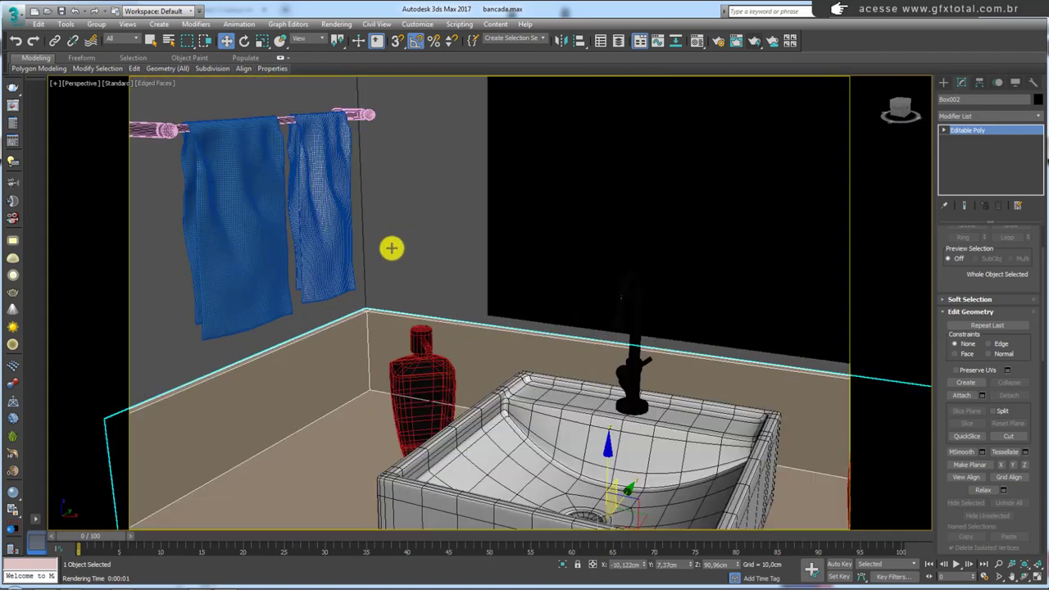
mouse_move(480, 344)
alt+middle_down()
mouse_move(447, 222)
mouse_move(487, 259)
mouse_move(421, 270)
mouse_move(428, 311)
mouse_move(426, 283)
mouse_move(427, 292)
alt+middle_up()
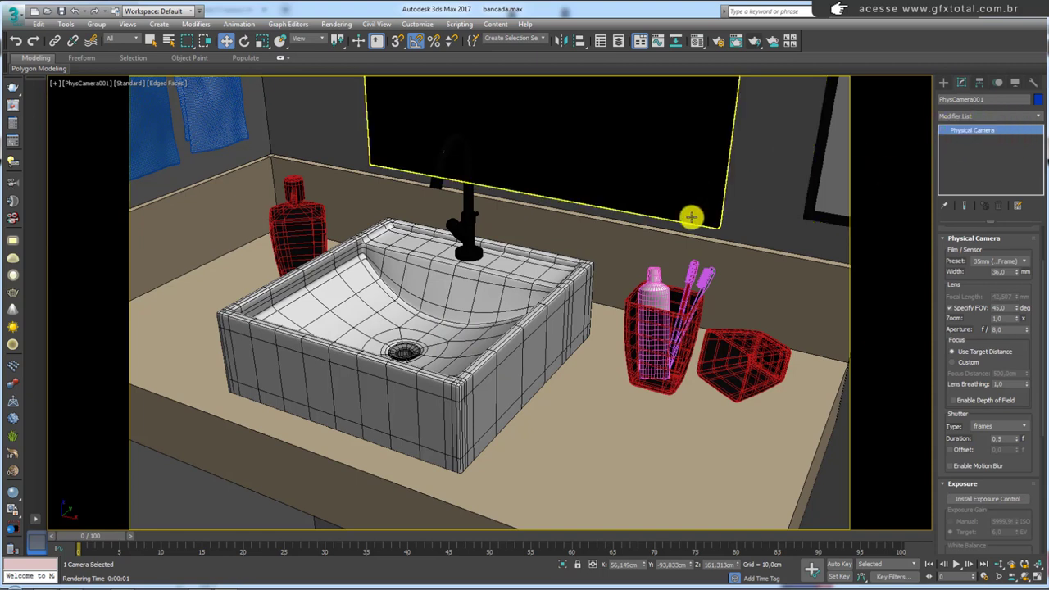
key(p)
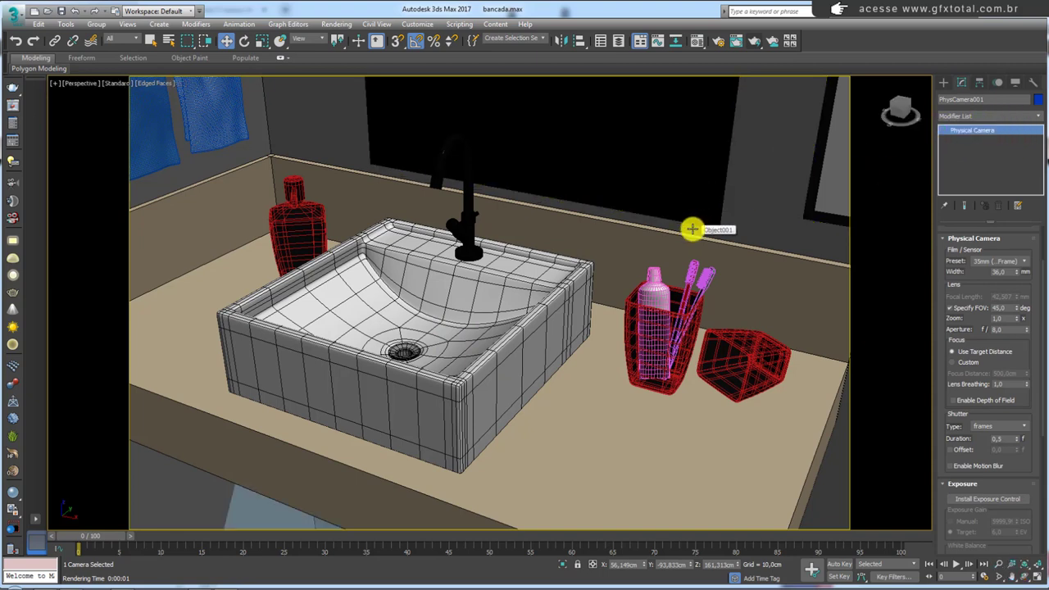
scroll(695, 230, down, 6)
mouse_move(698, 234)
alt+middle_down()
mouse_move(636, 250)
mouse_move(627, 240)
alt+middle_up()
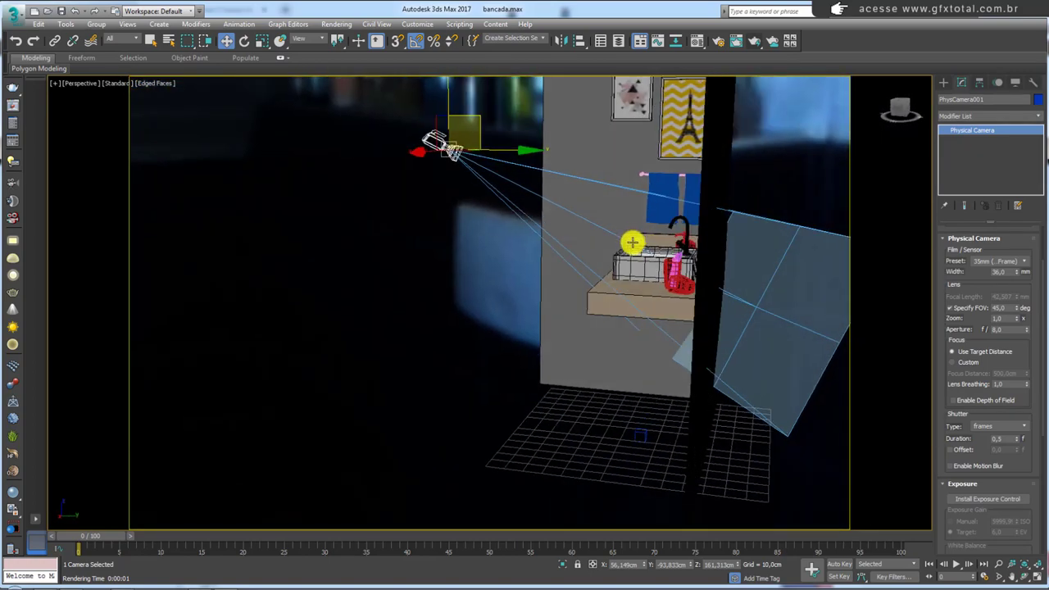
key(c)
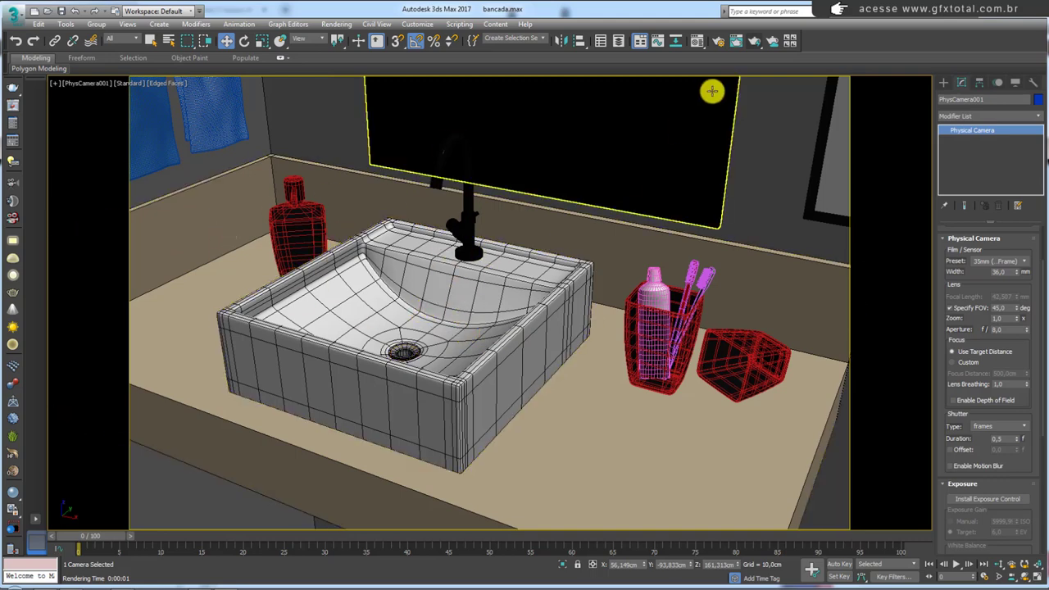
Render the camera view of the vanity in V-Ray, moving the frame buffer aside.
click(755, 41)
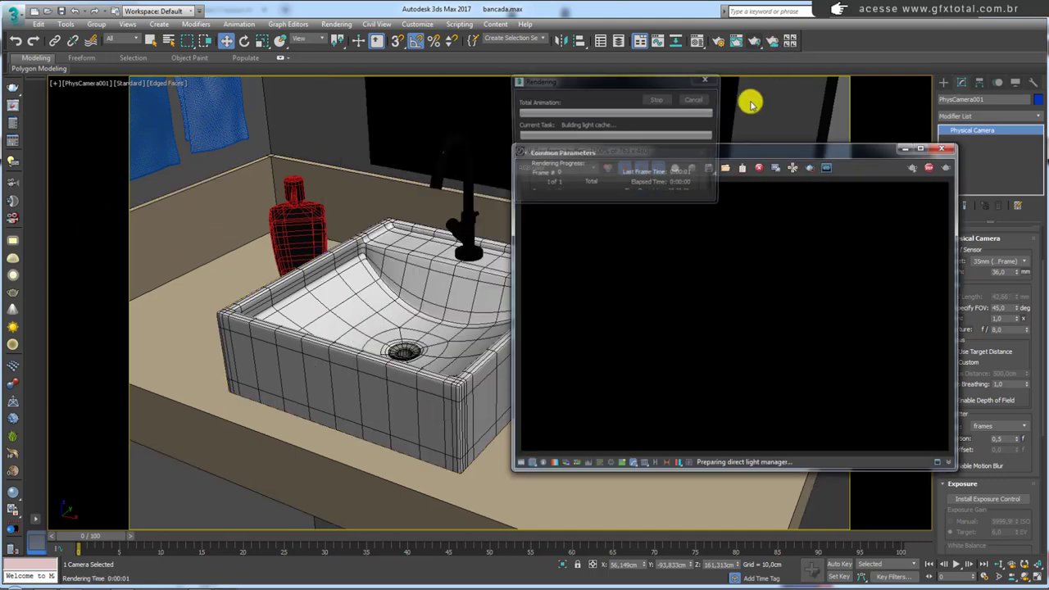
drag(786, 153, 571, 104)
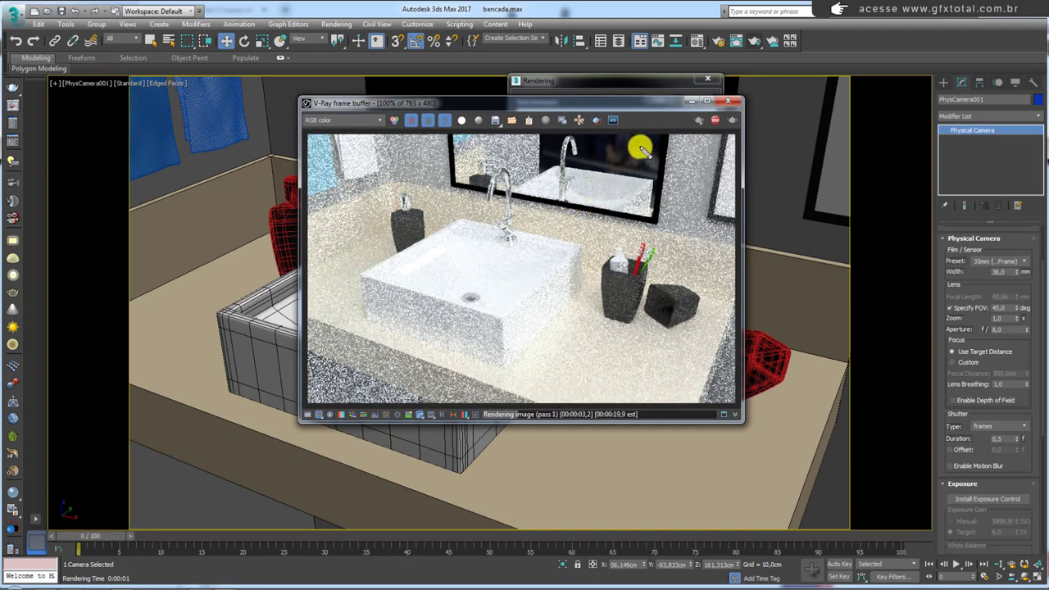
drag(643, 153, 572, 141)
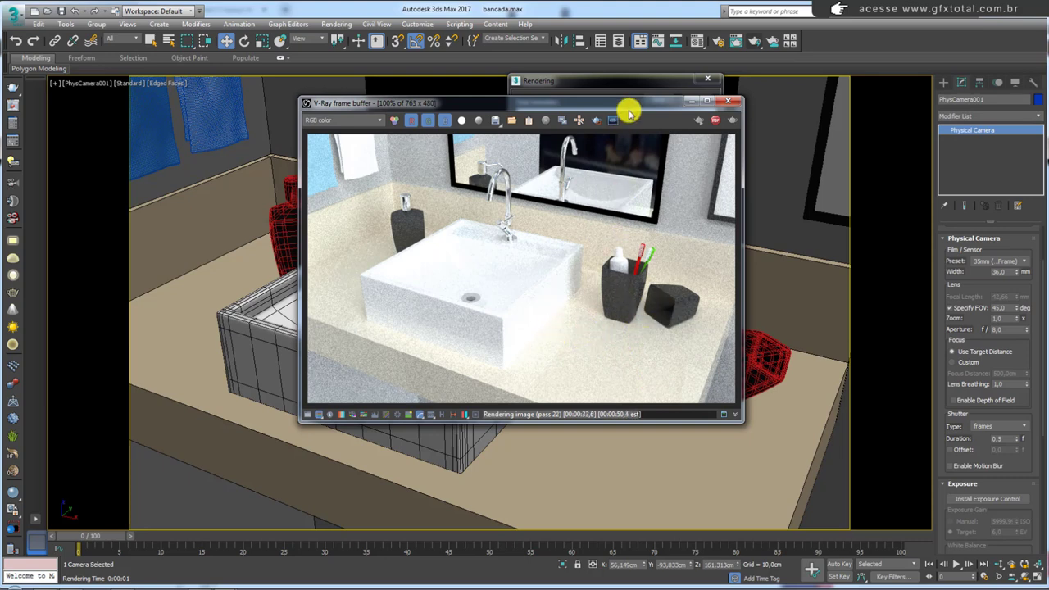
drag(628, 104, 531, 123)
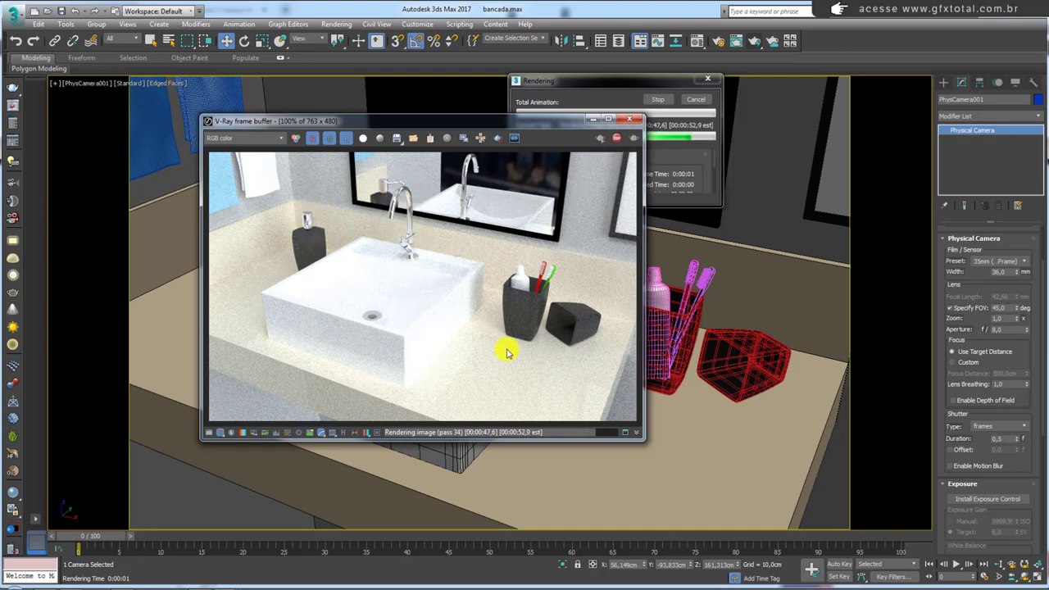
Display the finished 763 x 480 render in sRGB colour space.
click(322, 434)
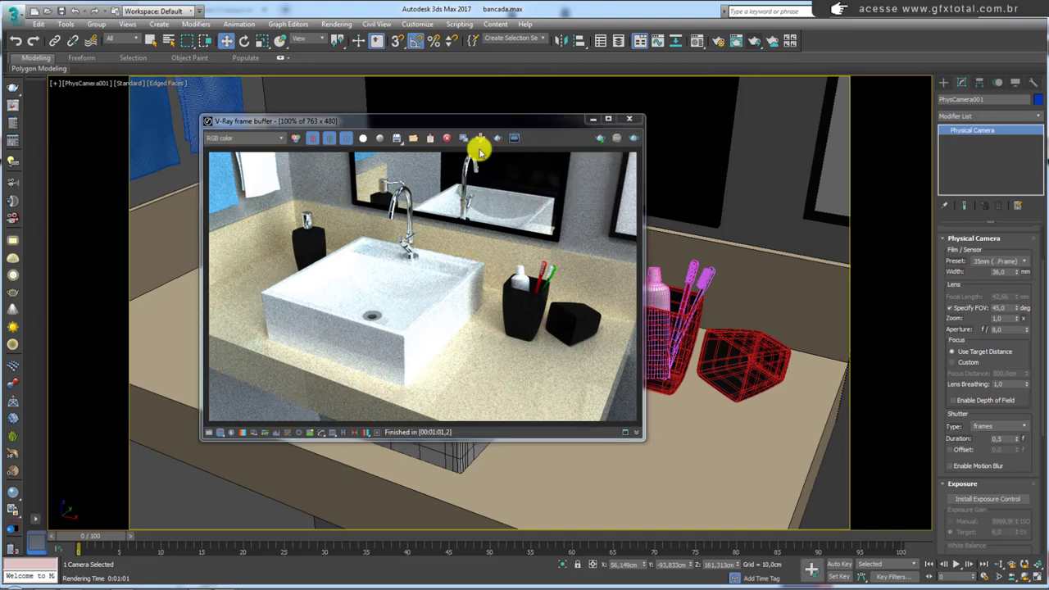
drag(459, 120, 484, 104)
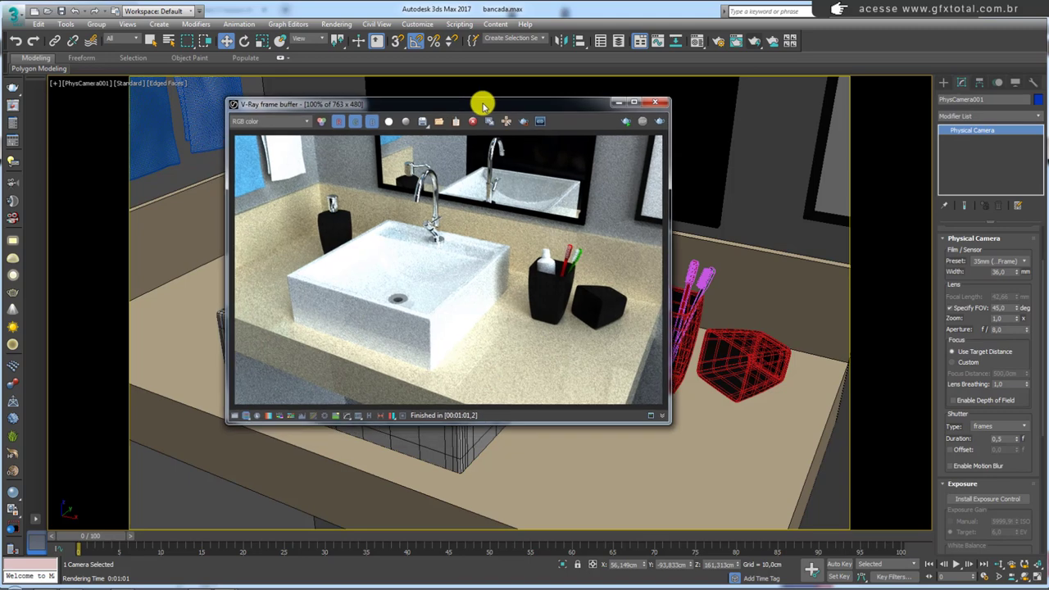
drag(484, 104, 490, 107)
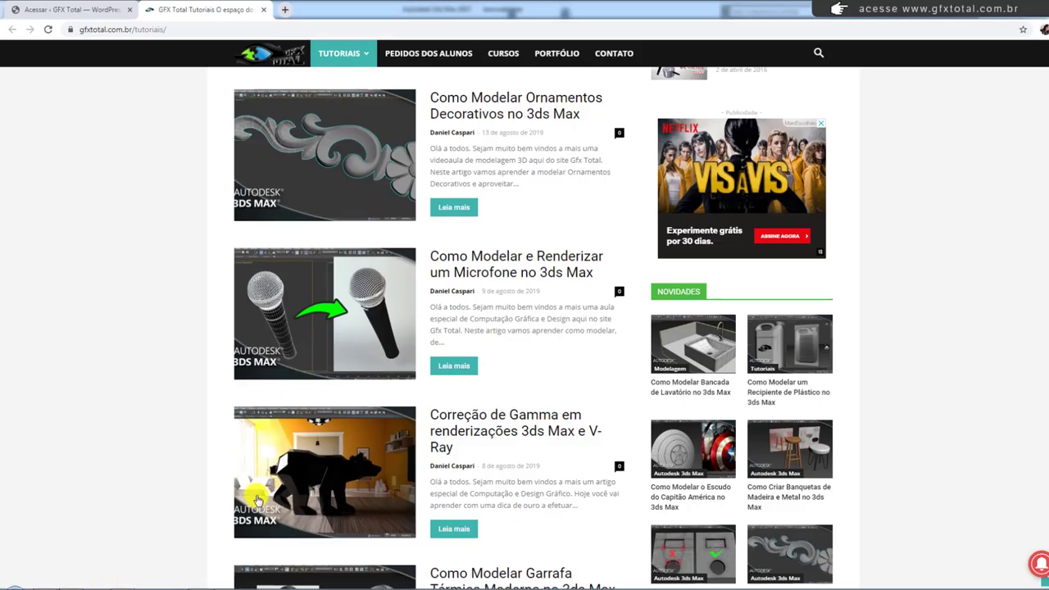
Scroll the gfxtotal.com tutorials page down to the gamma-correction article.
scroll(475, 298, down, 1)
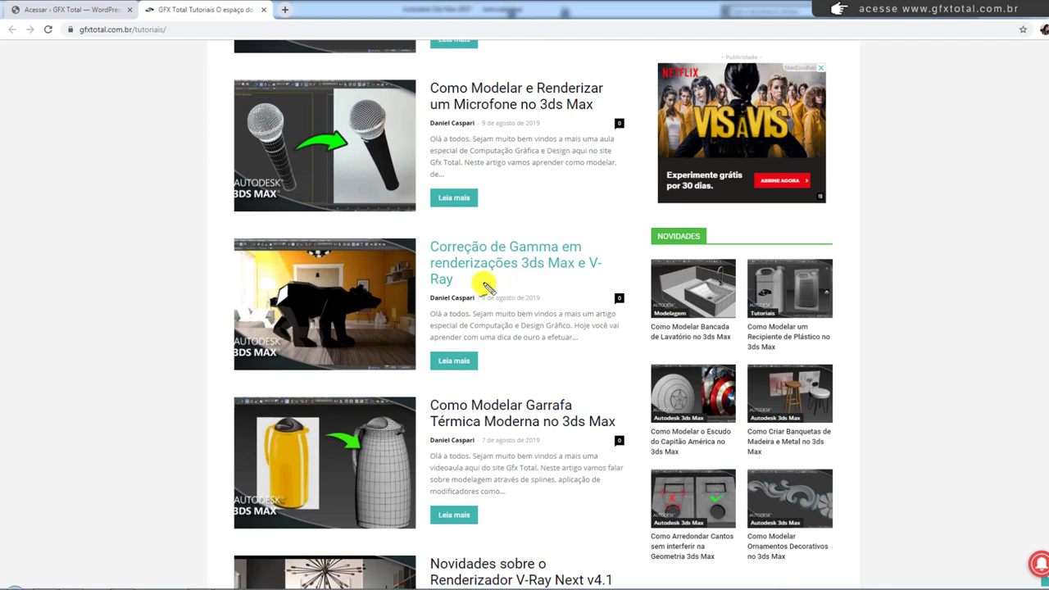
drag(486, 287, 584, 287)
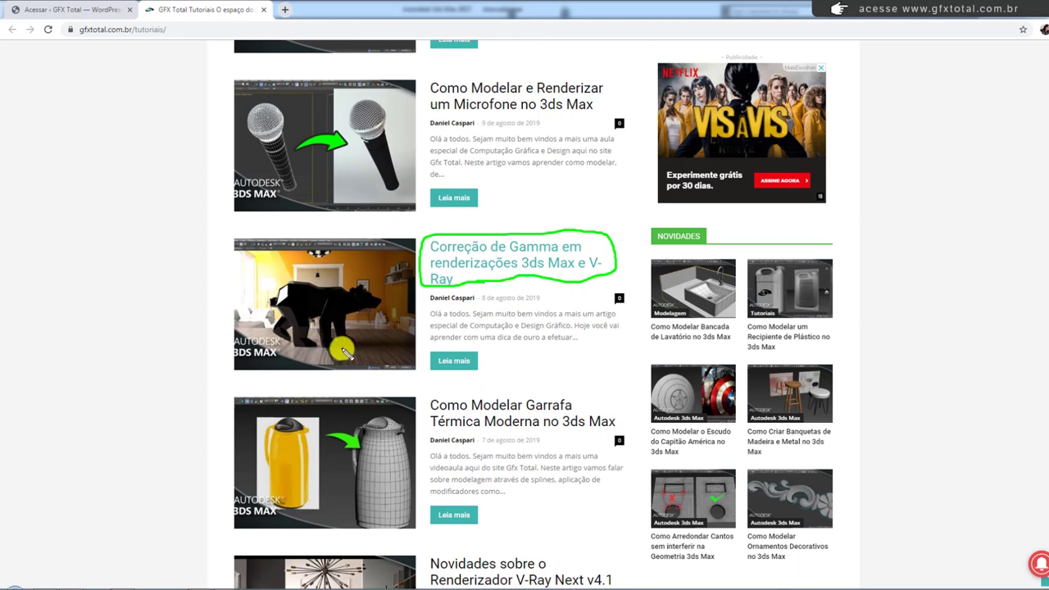
mouse_move(344, 351)
mouse_down()
mouse_move(300, 261)
mouse_move(291, 376)
mouse_move(336, 377)
mouse_up()
Move the V-Ray frame buffer aside and orbit the view slightly around the sink.
key(Escape)
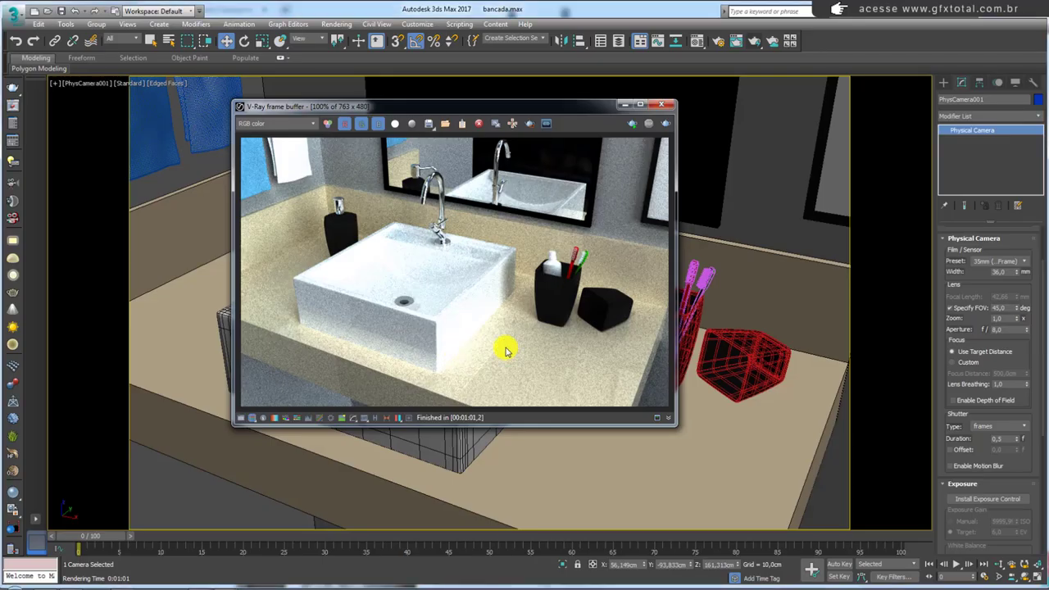
drag(578, 105, 586, 108)
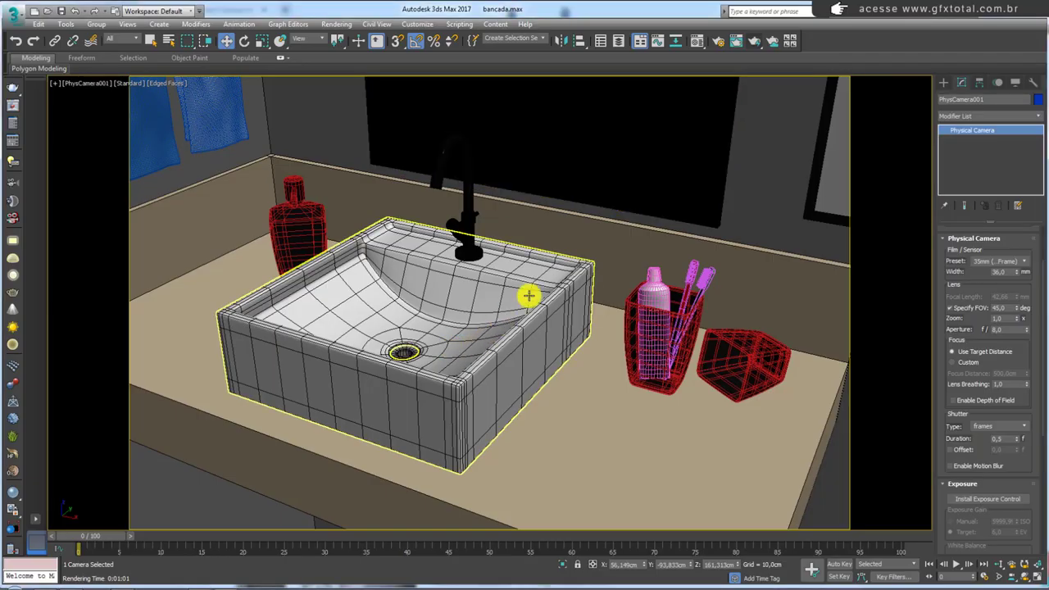
mouse_move(468, 279)
alt+middle_down()
mouse_move(533, 199)
mouse_move(557, 203)
alt+middle_up()
click(539, 213)
Load beerse_living.hdr as the Map #8 environment bitmap in the Material Editor.
click(696, 40)
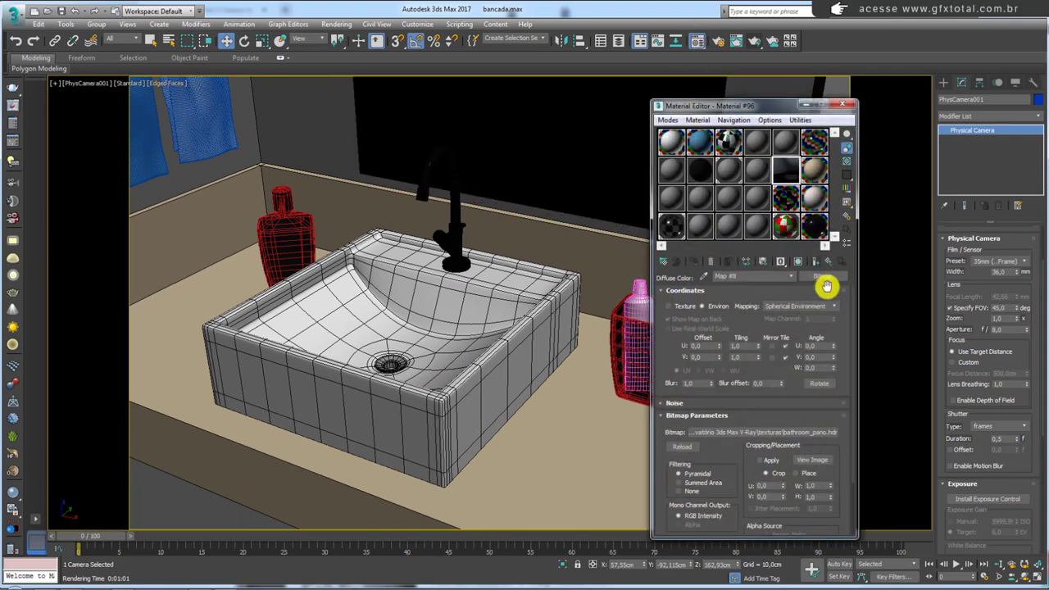
click(760, 432)
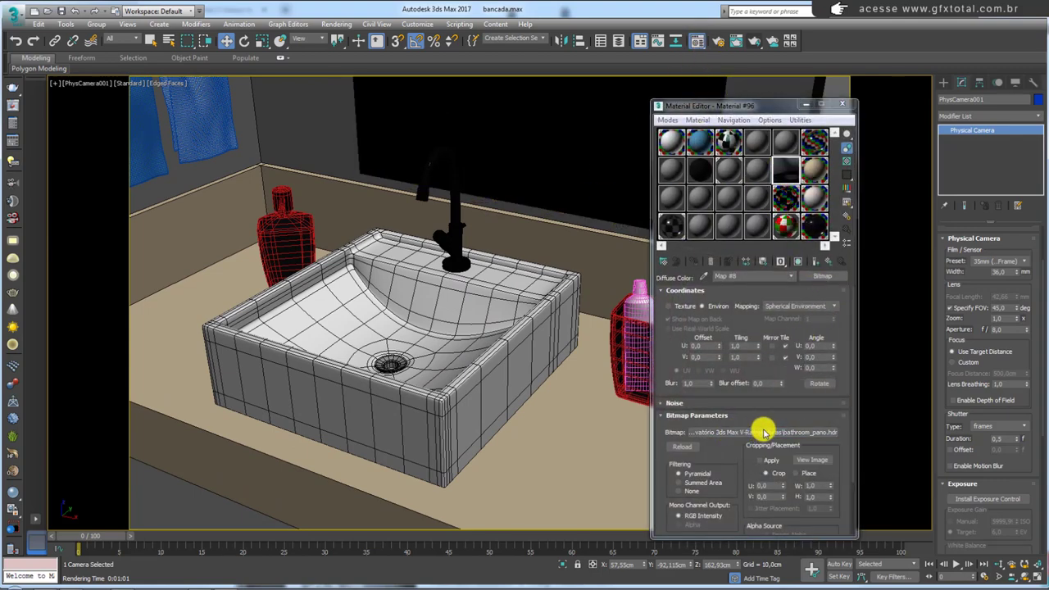
click(735, 227)
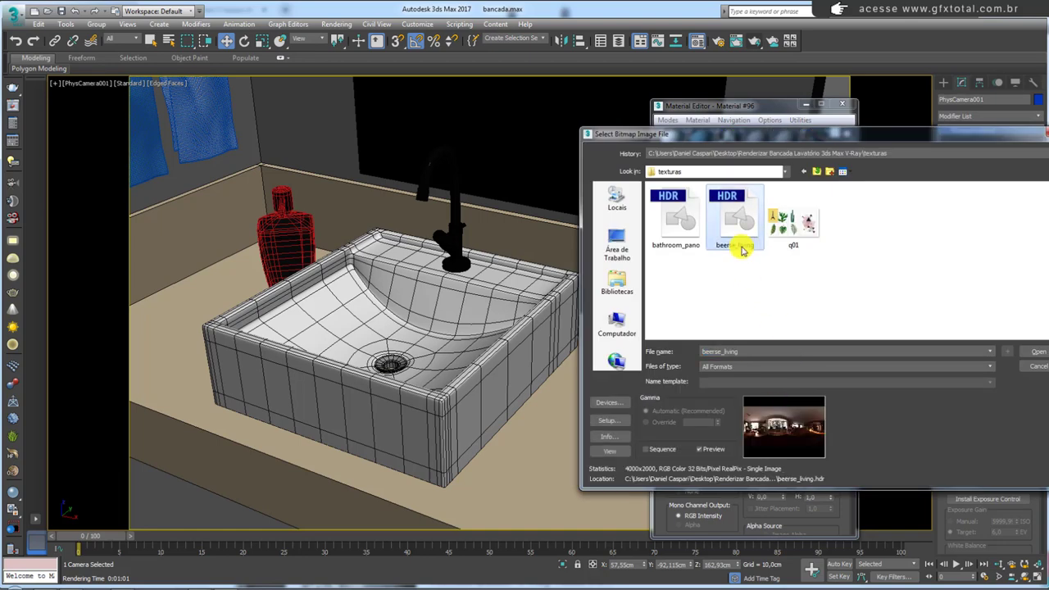
click(1035, 351)
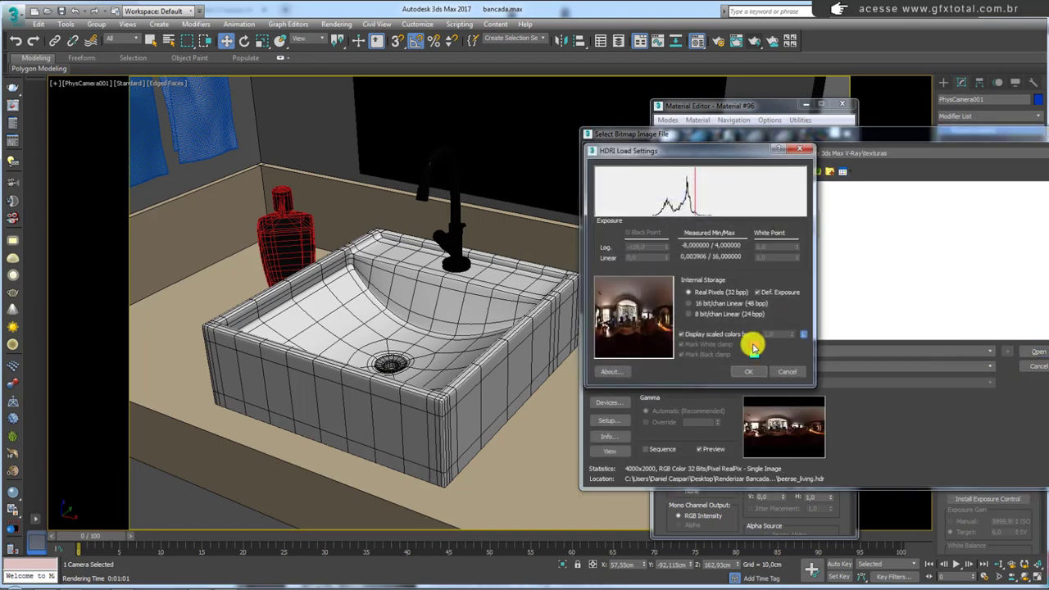
click(748, 371)
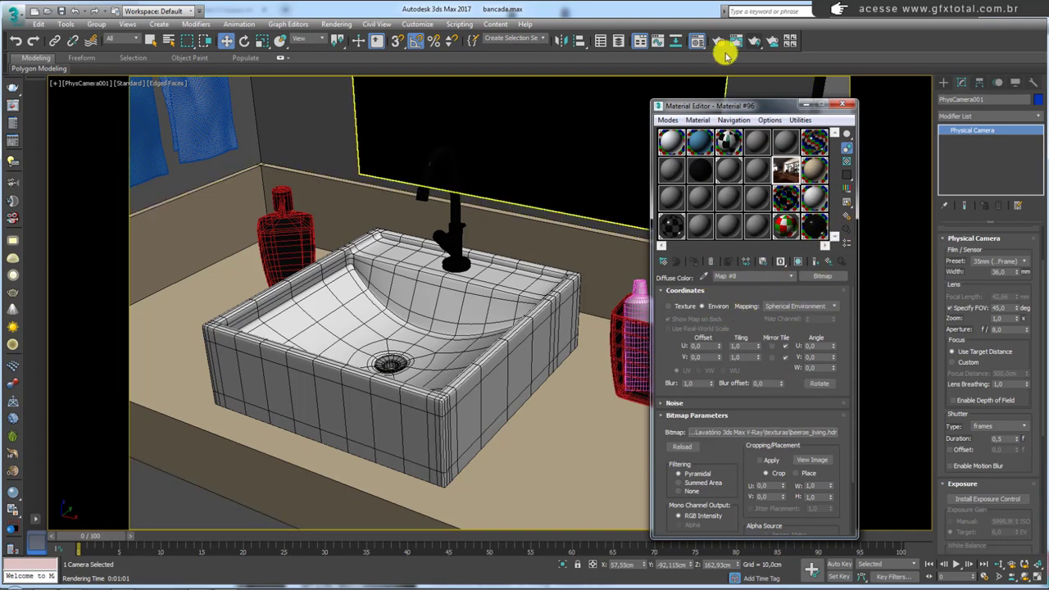
Close the Material Editor and orbit a free Perspective view to reveal the HDR background.
mouse_move(627, 138)
middle_down()
mouse_move(561, 190)
mouse_move(578, 178)
middle_up()
key(p)
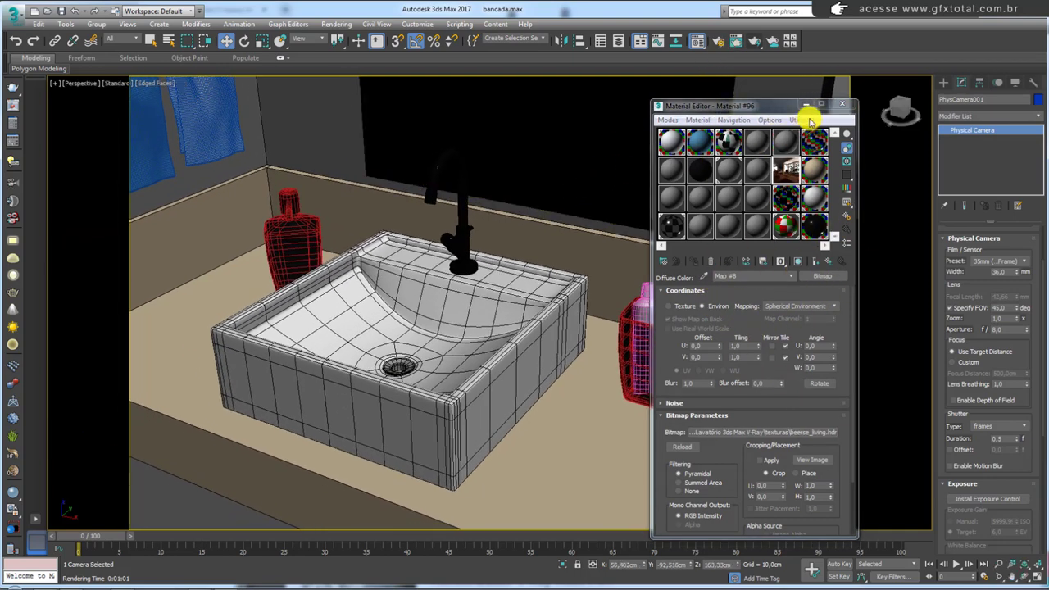
click(845, 106)
scroll(499, 213, down, 5)
scroll(499, 237, up, 5)
mouse_move(499, 236)
alt+middle_down()
mouse_move(622, 219)
mouse_move(492, 262)
mouse_move(712, 271)
mouse_move(749, 187)
mouse_move(515, 257)
mouse_move(540, 265)
alt+middle_up()
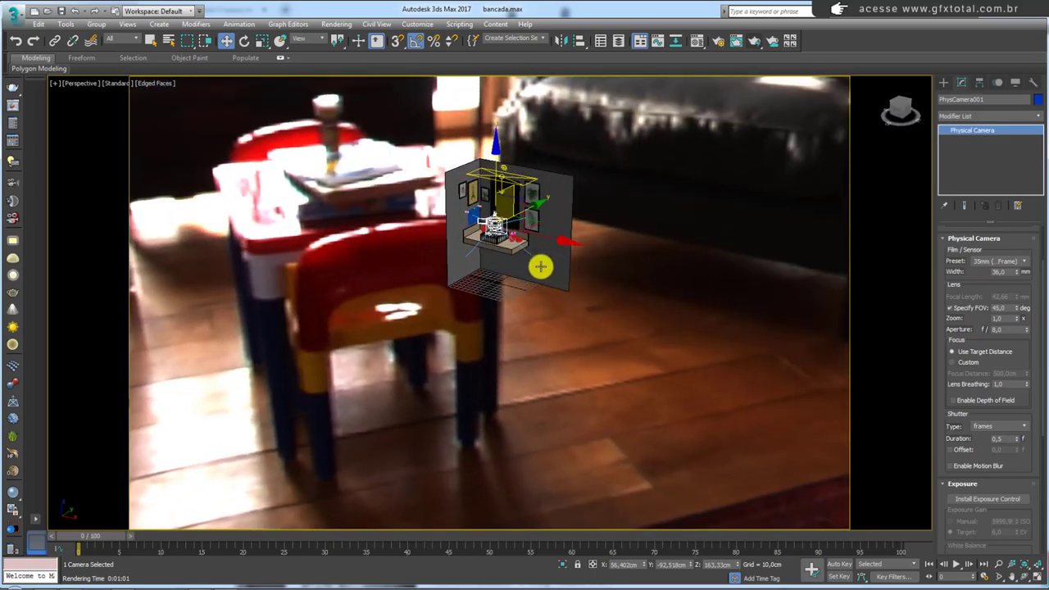
Select the sink, view through PhysCamera001 and shift the framing to centre the basin.
click(504, 247)
key(c)
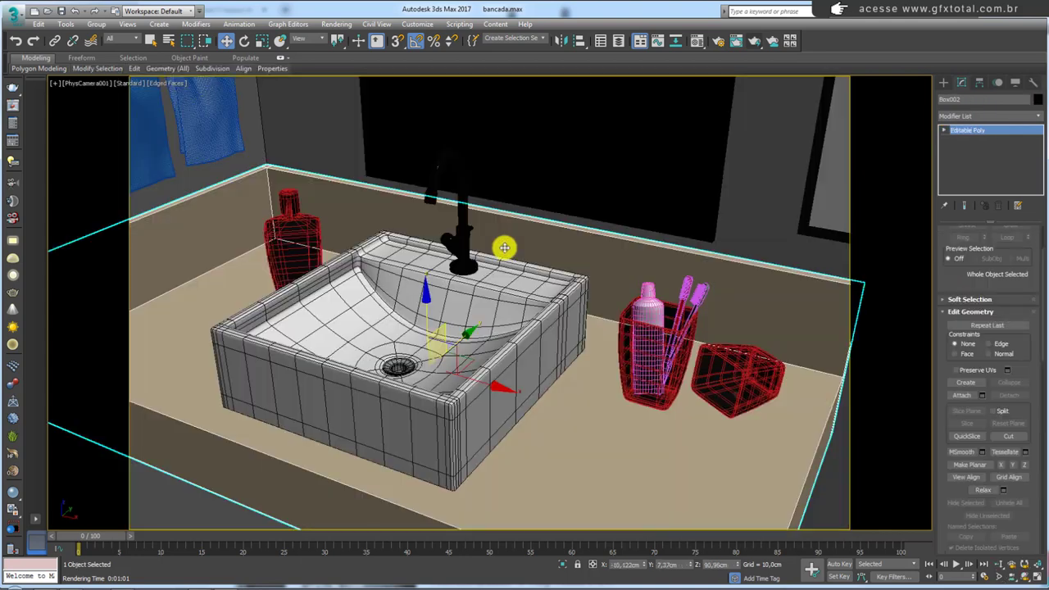
middle_drag(457, 383, 461, 368)
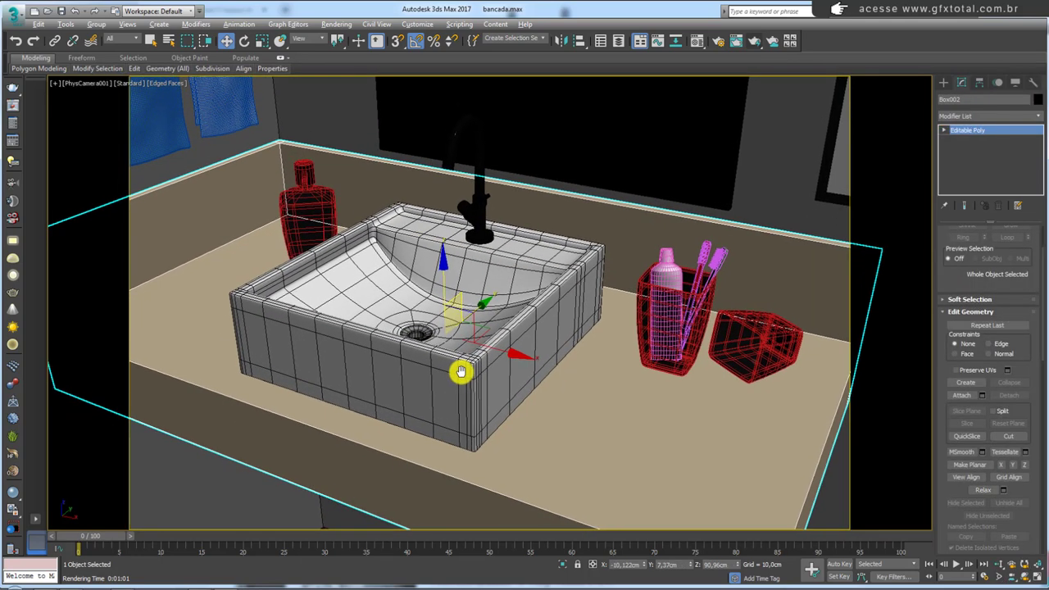
Render PhysCamera001's sink view with the beerse_living HDR in V-Ray, moving the frame buffer aside.
click(753, 40)
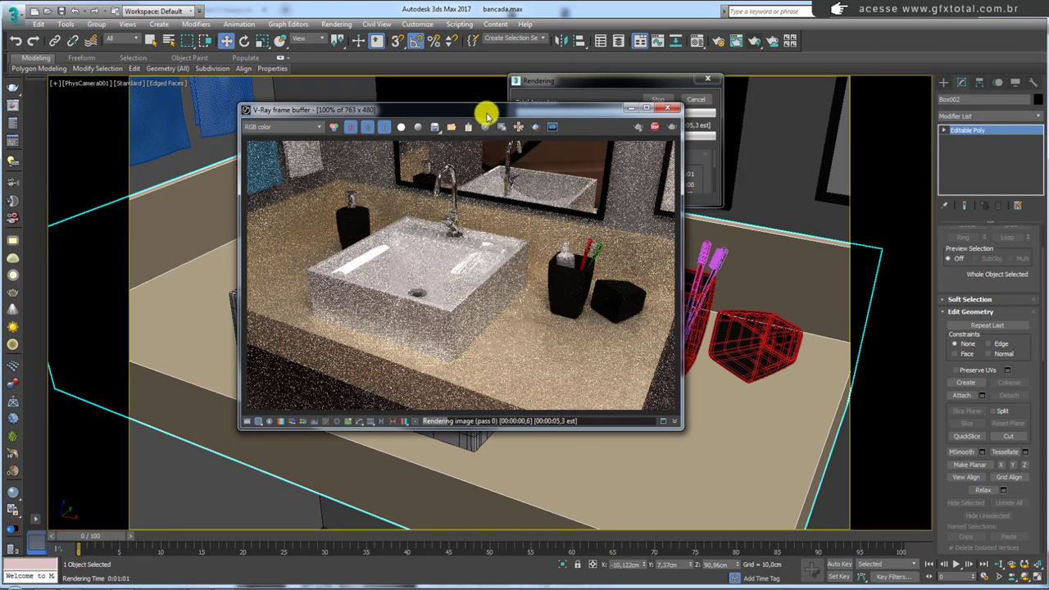
drag(487, 111, 505, 114)
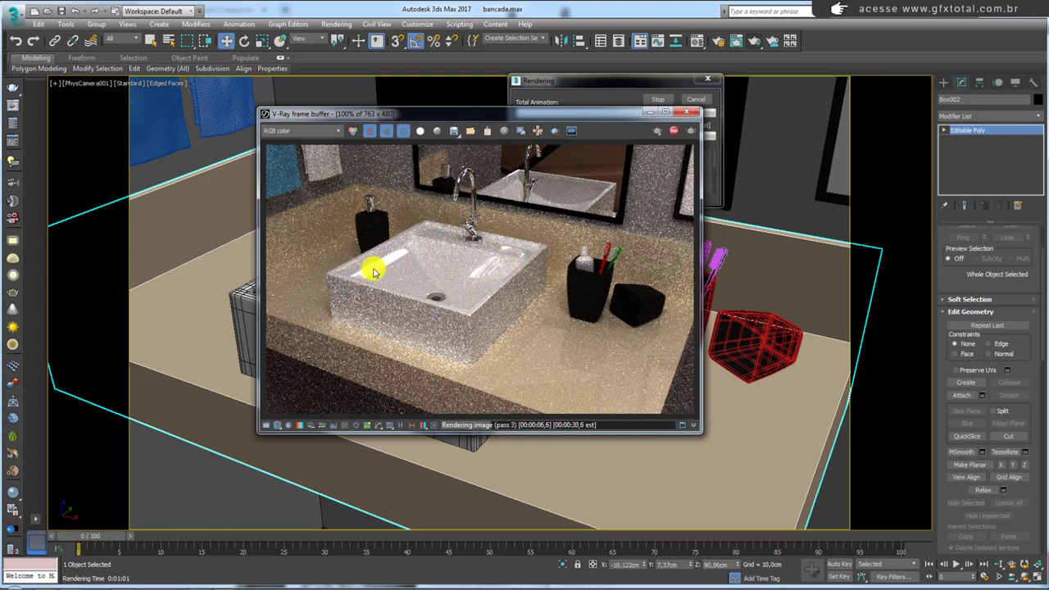
scroll(373, 272, up, 1)
scroll(363, 273, up, 1)
scroll(322, 300, down, 2)
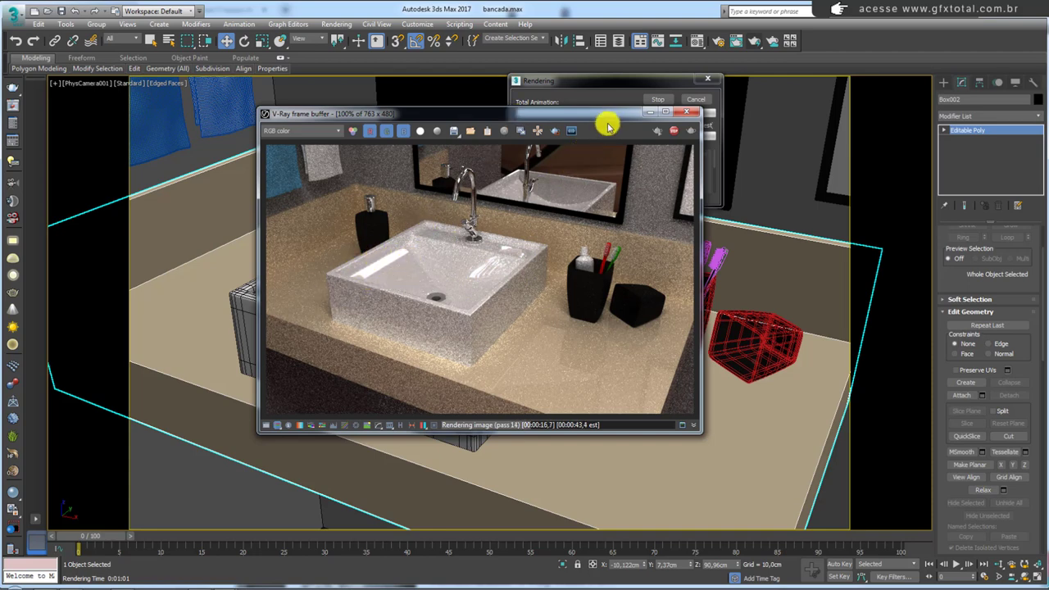
drag(594, 113, 563, 121)
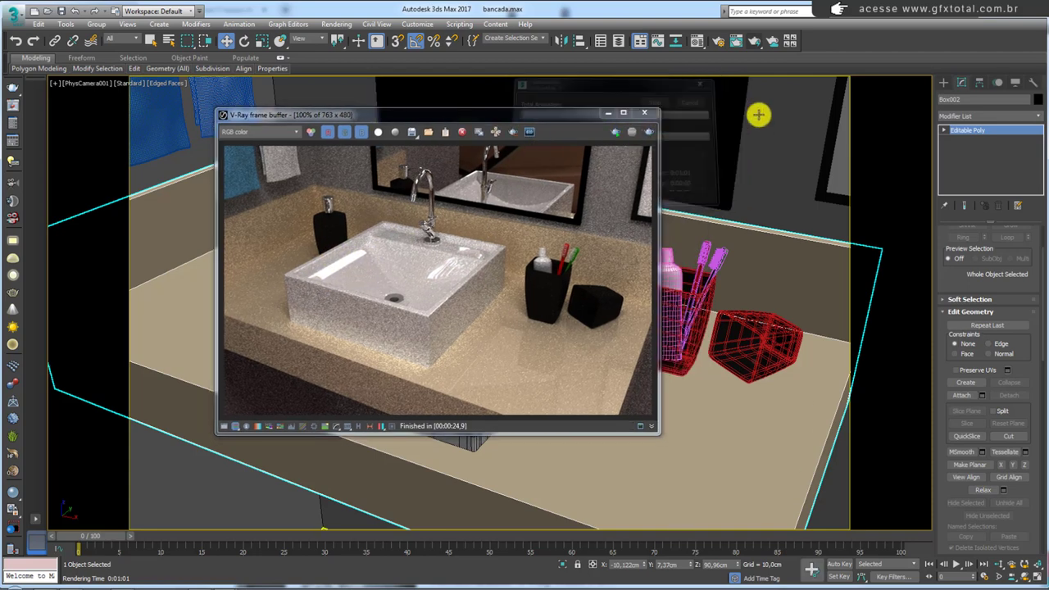
Darken the cuba sink material's Reflect colour to grey 139.
click(698, 39)
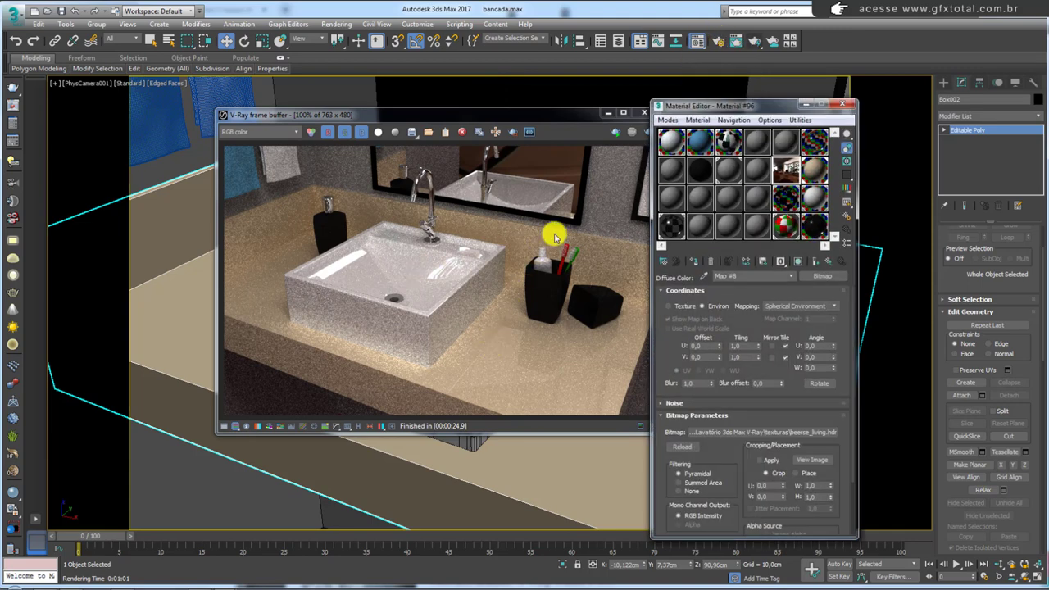
mouse_move(497, 287)
mouse_down()
mouse_move(409, 227)
mouse_move(497, 306)
mouse_up()
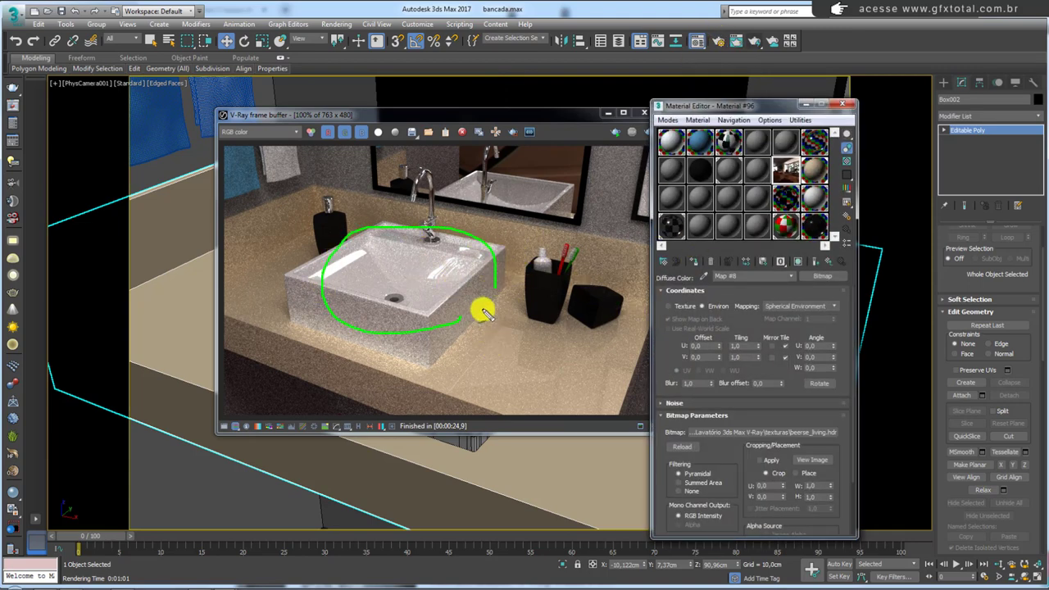
click(815, 198)
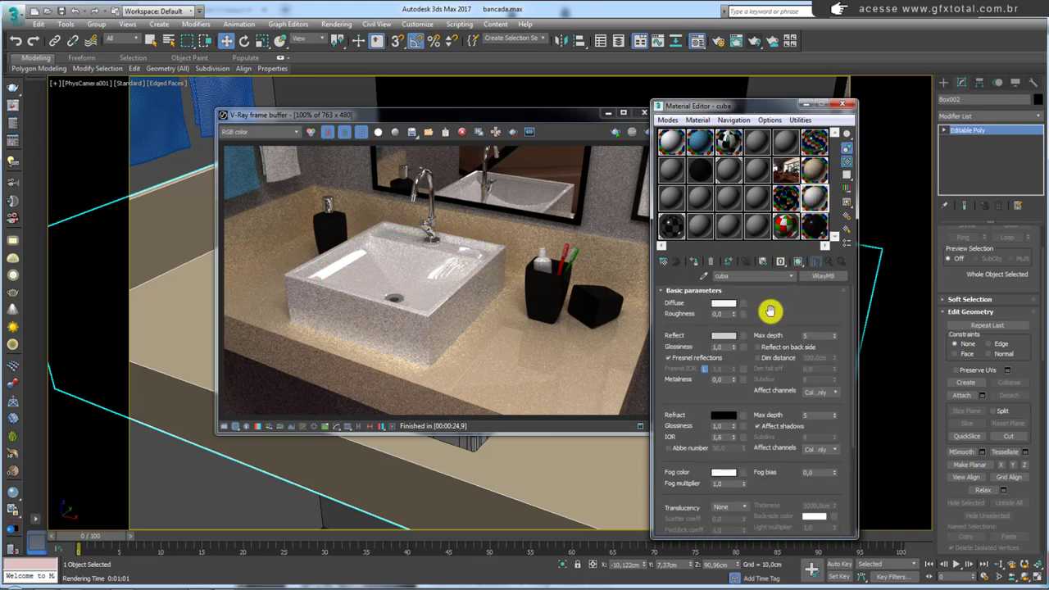
scroll(766, 287, down, 1)
click(724, 328)
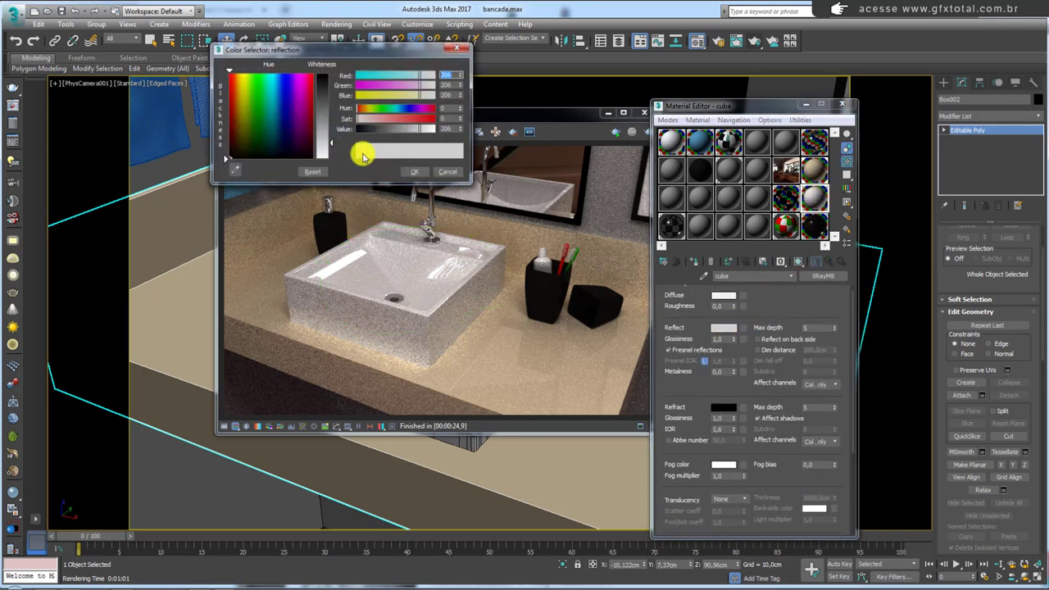
drag(420, 134, 401, 133)
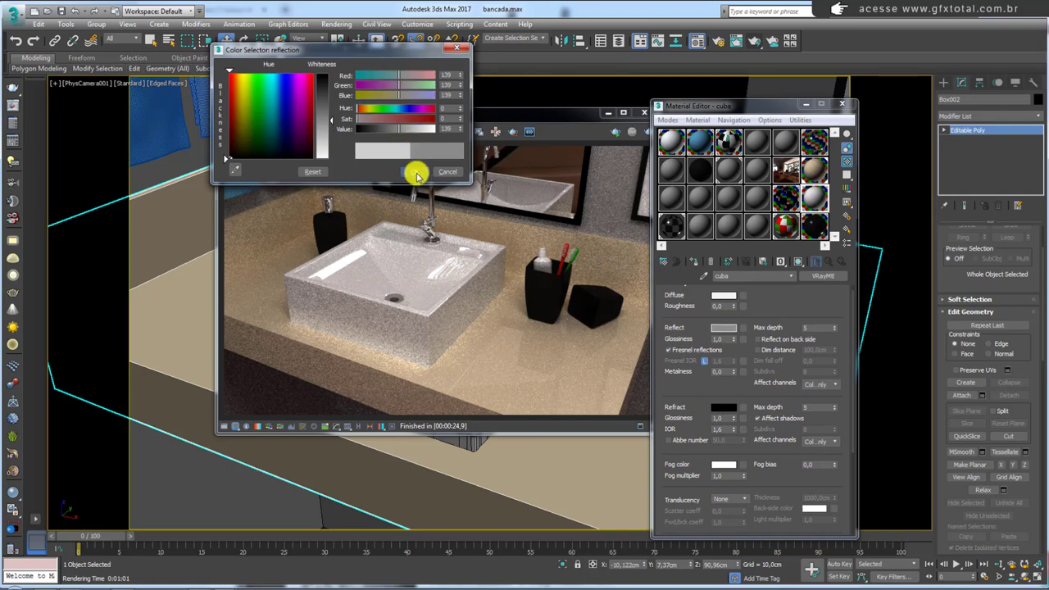
click(414, 171)
Set cuba's reflection glossiness to 0,8 and mark a render region around the sink.
double_click(725, 339)
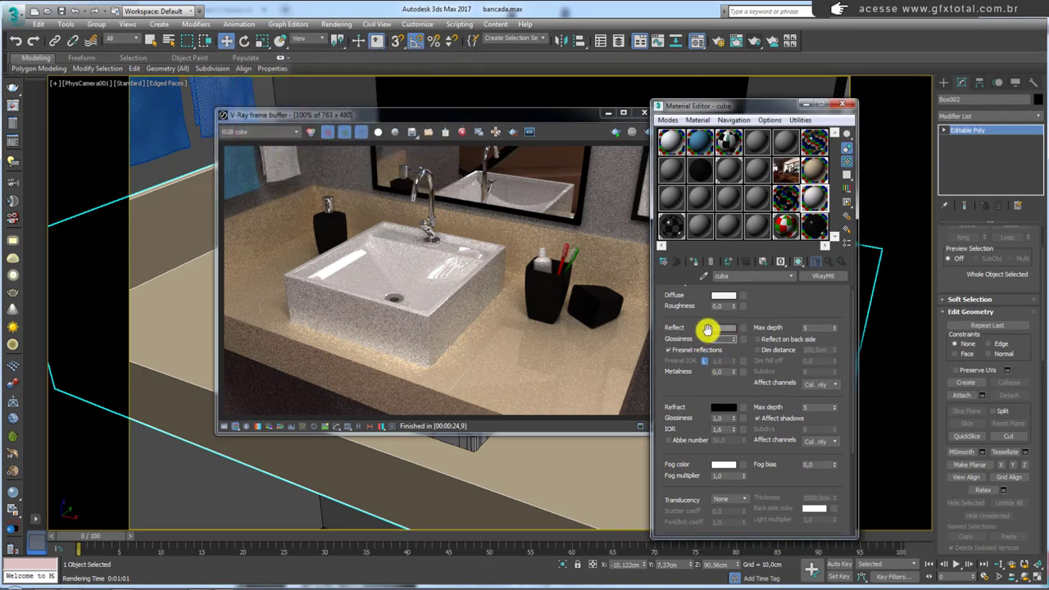
text(0,8)
key(Return)
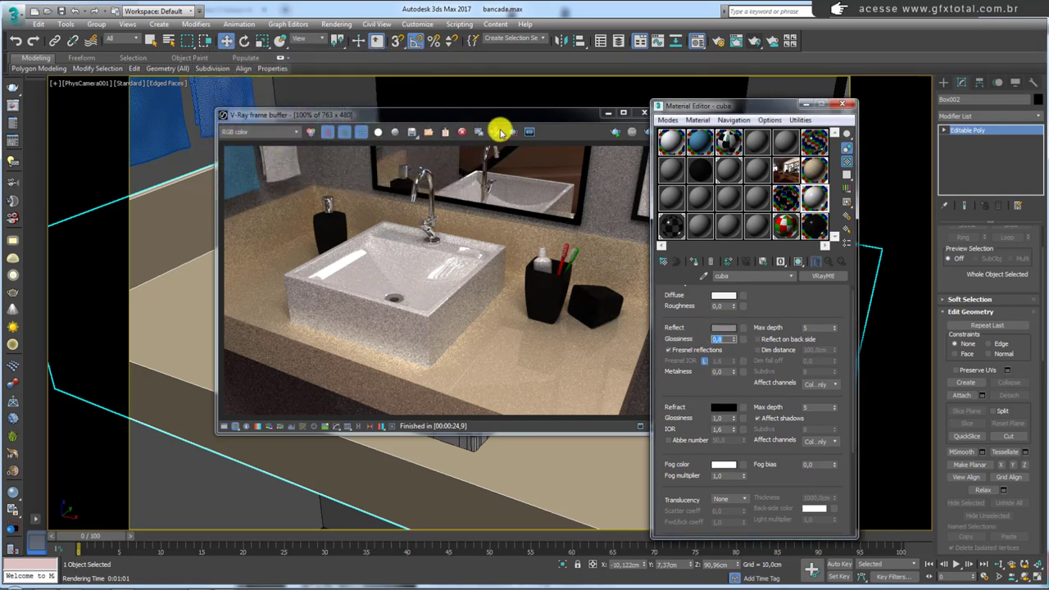
click(514, 134)
drag(311, 223, 457, 305)
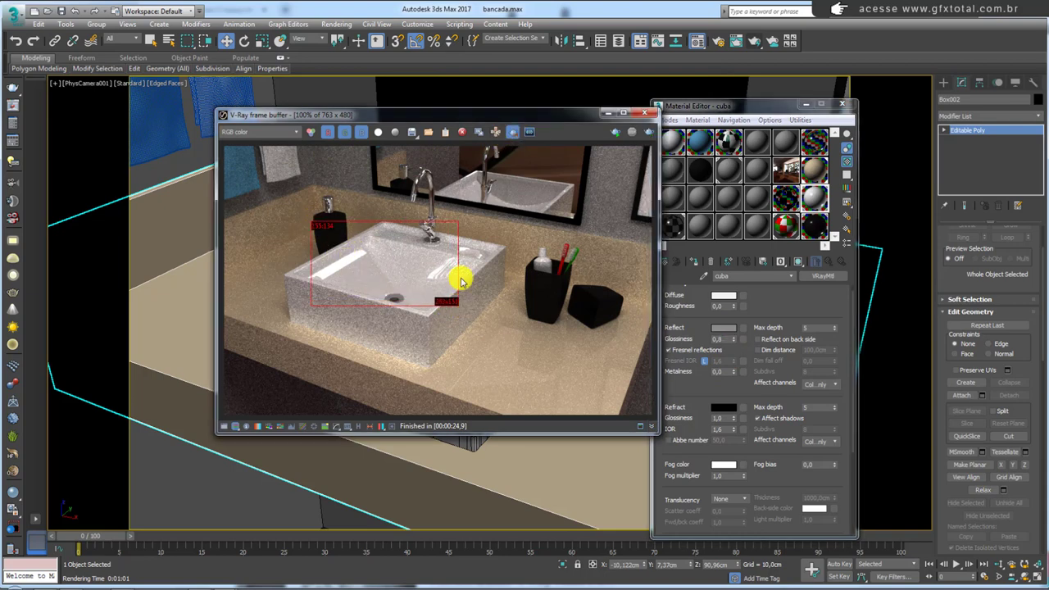
Region-render the sink, then move the region onto the cup and soap dish and select the cup.
click(616, 132)
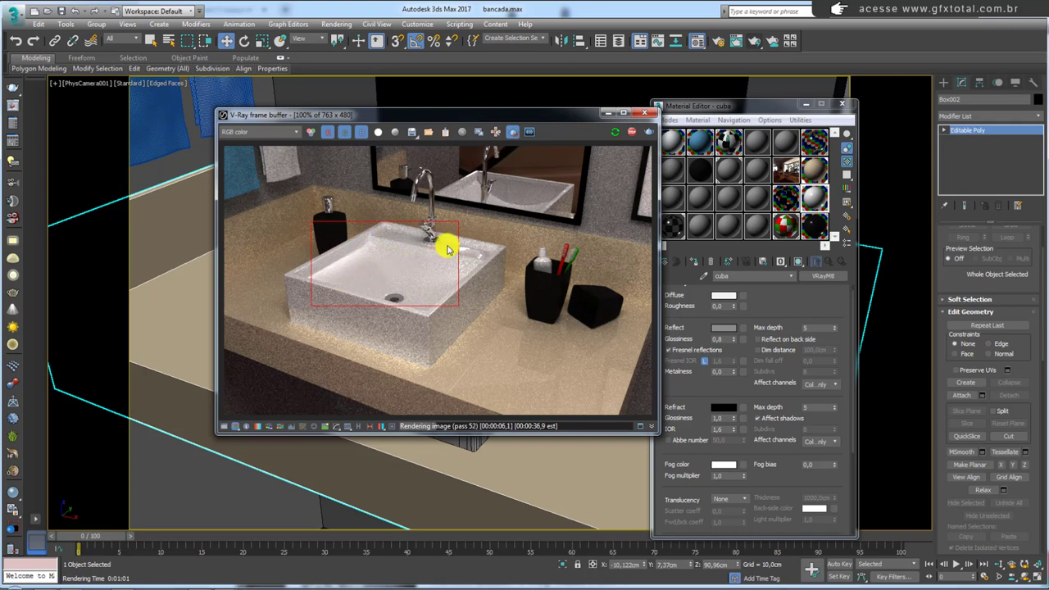
click(629, 133)
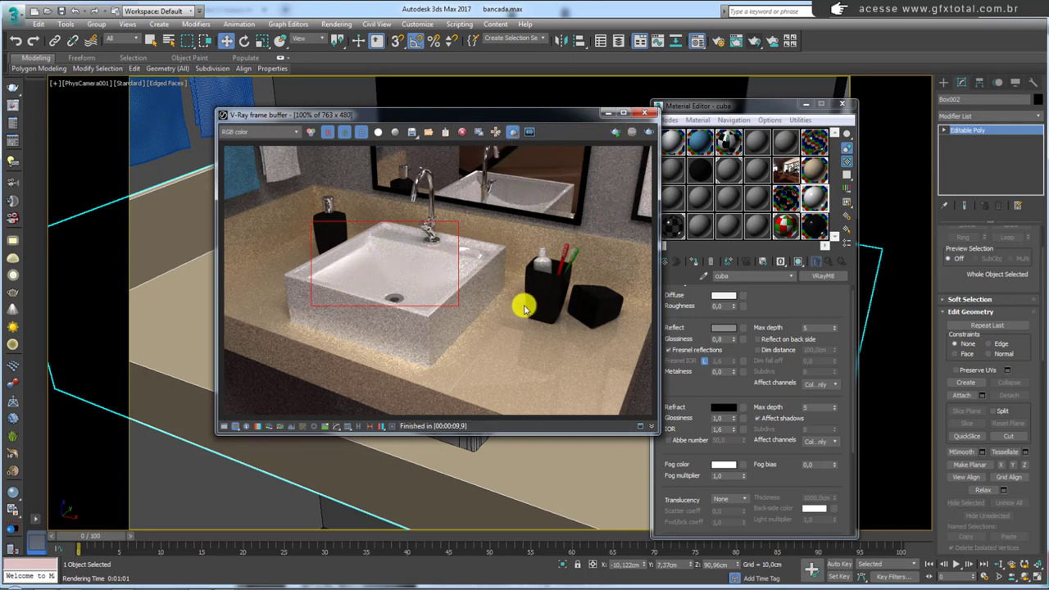
drag(520, 255, 591, 312)
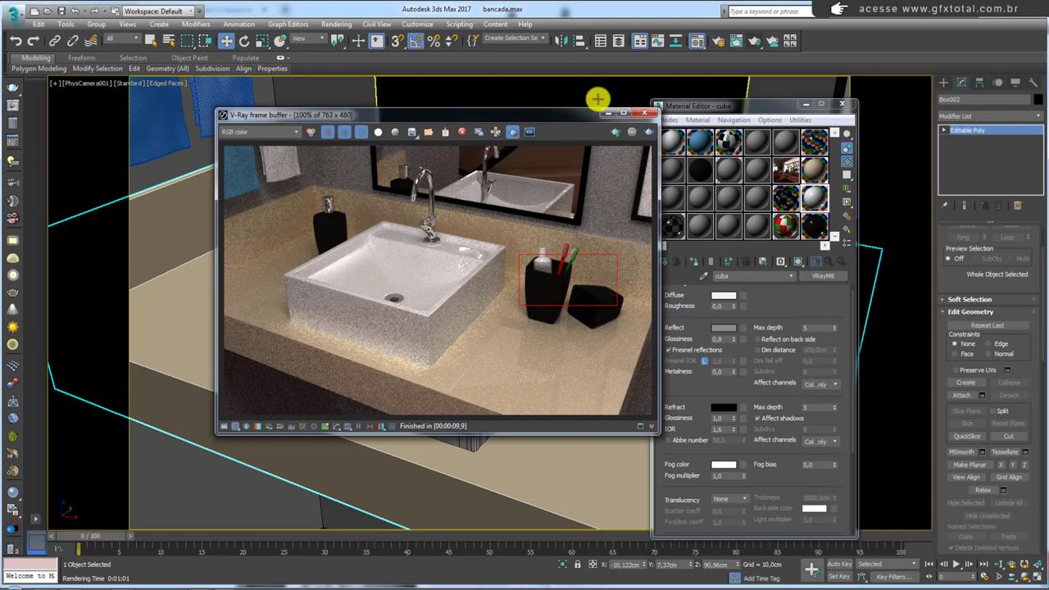
drag(575, 117, 480, 112)
click(640, 302)
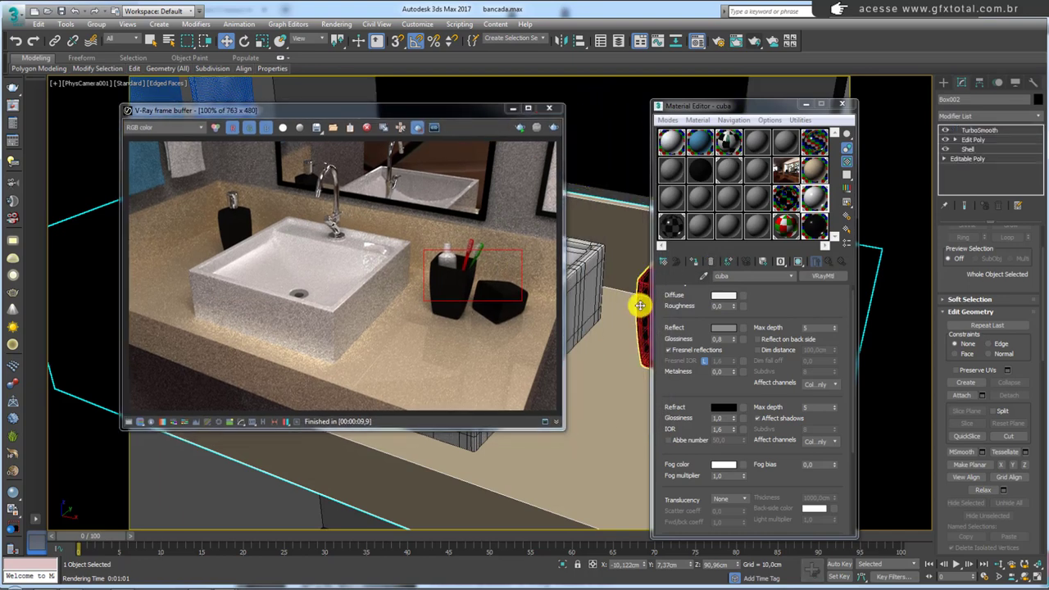
Lighten the saboneteira material's Refract colour to grey and re-render the cup region.
click(814, 234)
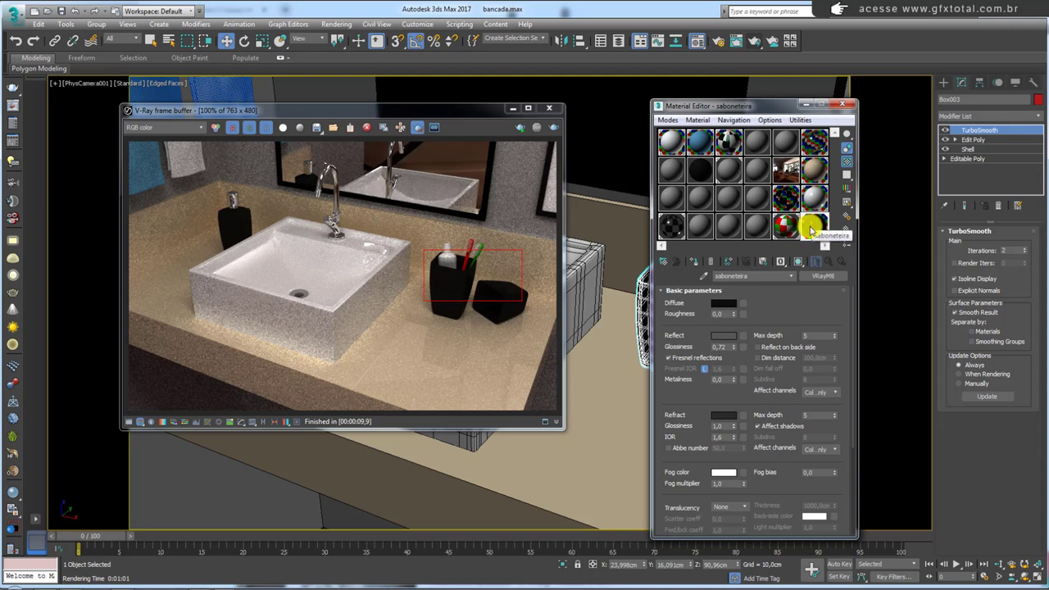
scroll(764, 287, down, 1)
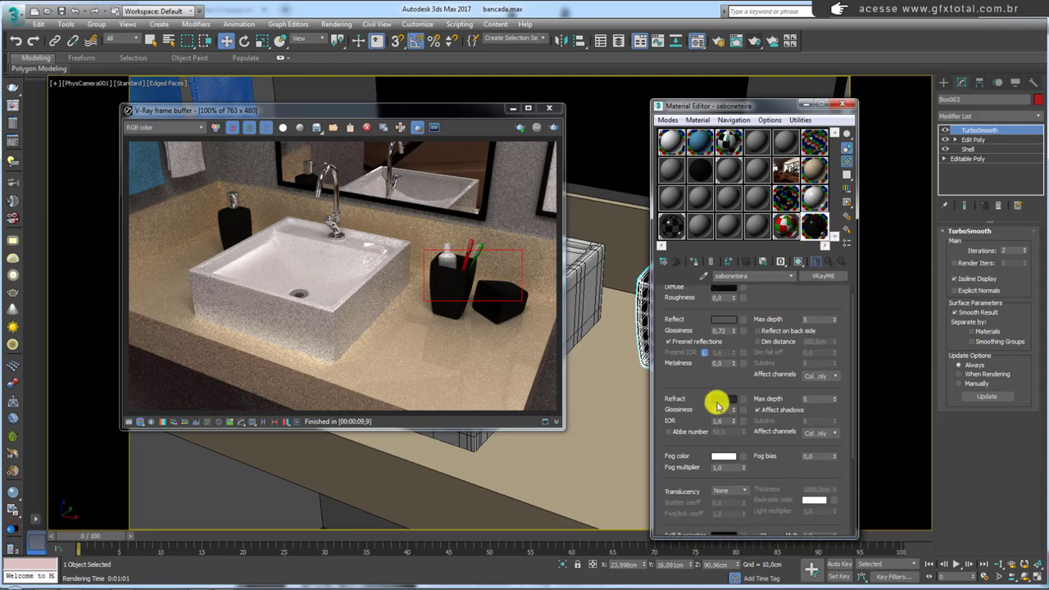
click(720, 399)
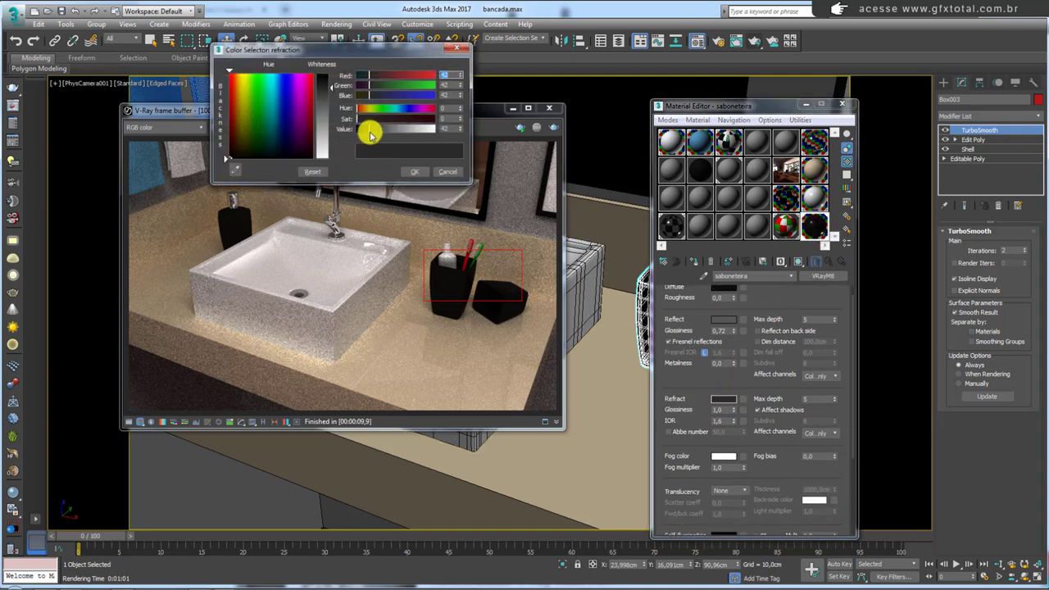
drag(368, 129, 396, 133)
click(414, 172)
click(519, 128)
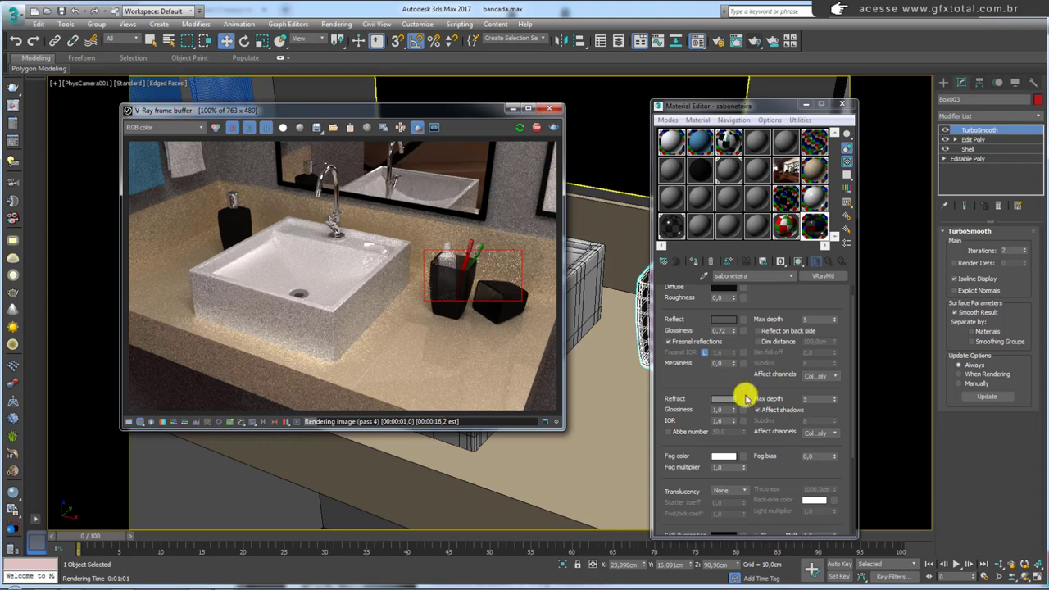
Adjust saboneteira's refraction colour to grey 165, then stop the running render.
click(731, 400)
mouse_move(399, 128)
mouse_down()
mouse_move(428, 130)
mouse_move(411, 132)
mouse_up()
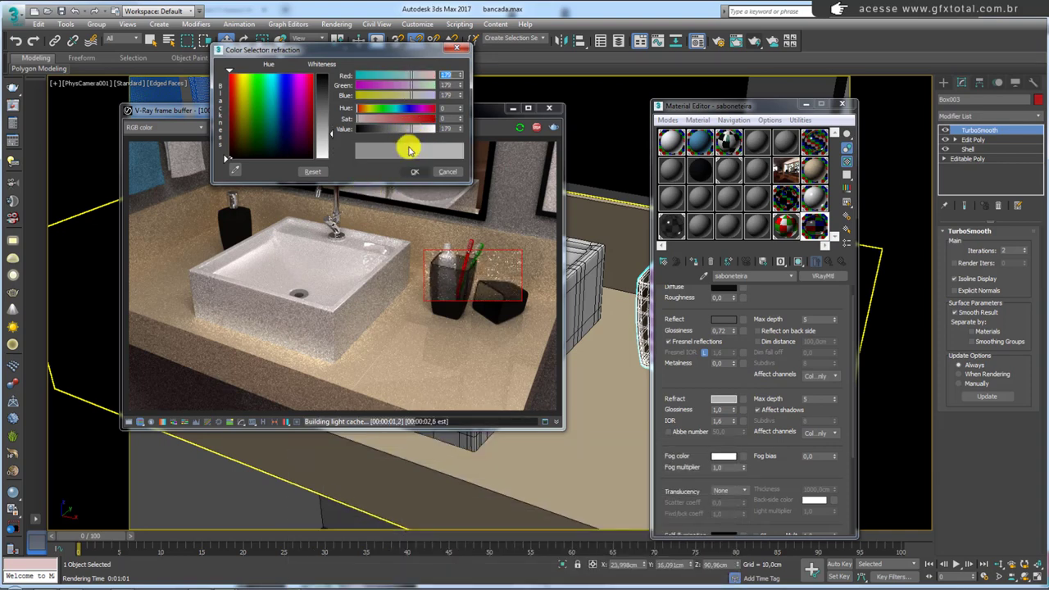
drag(417, 128, 409, 146)
click(415, 173)
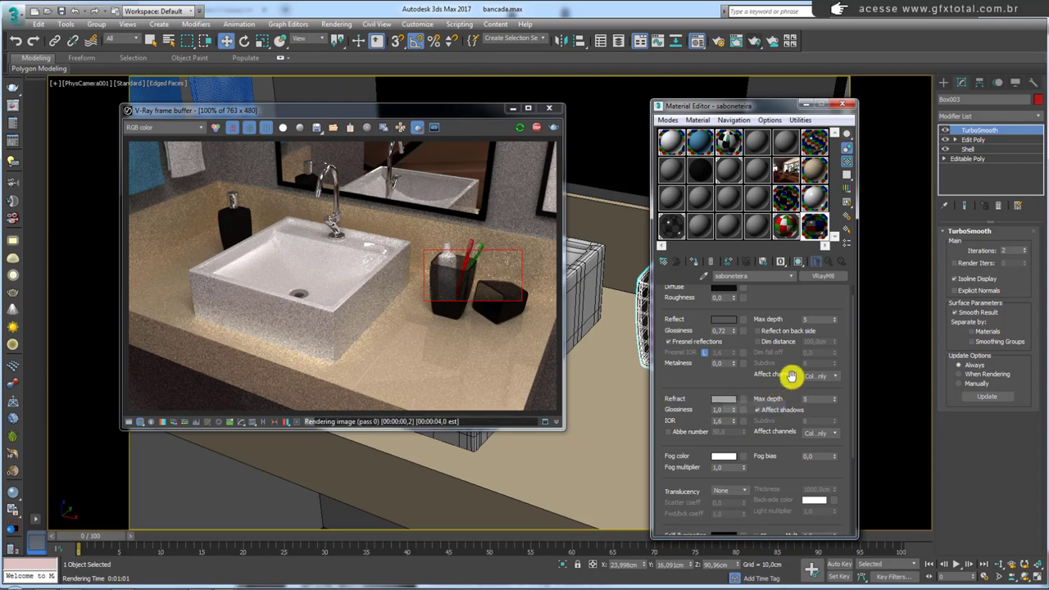
click(783, 223)
click(533, 129)
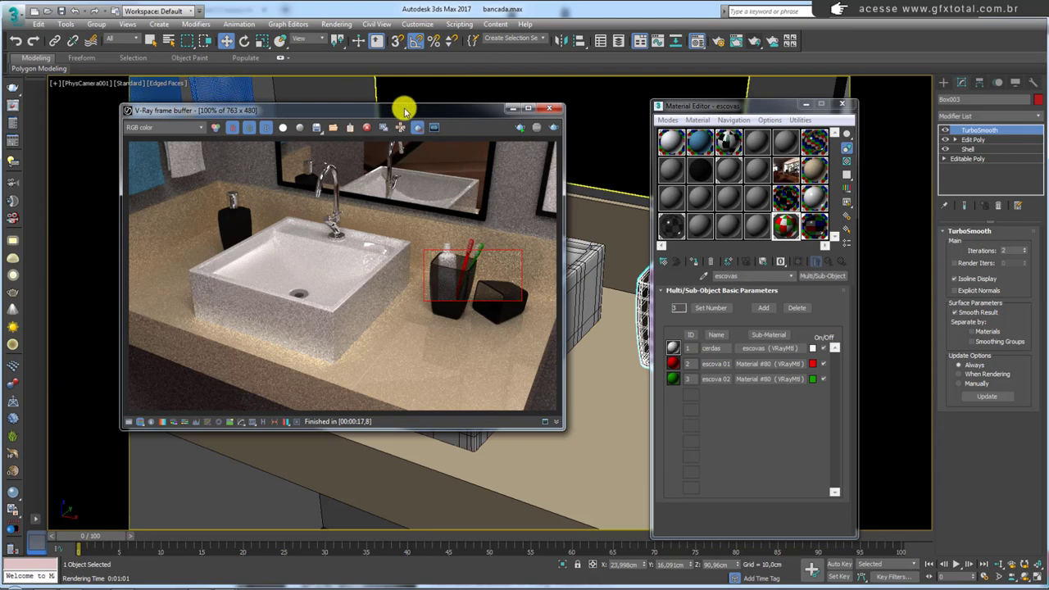
Paste the grey refraction colour onto the soap dispenser's saboneteira sub-material and re-render.
mouse_move(402, 108)
mouse_down()
mouse_move(442, 298)
mouse_move(434, 275)
mouse_up()
click(366, 267)
drag(709, 232, 677, 232)
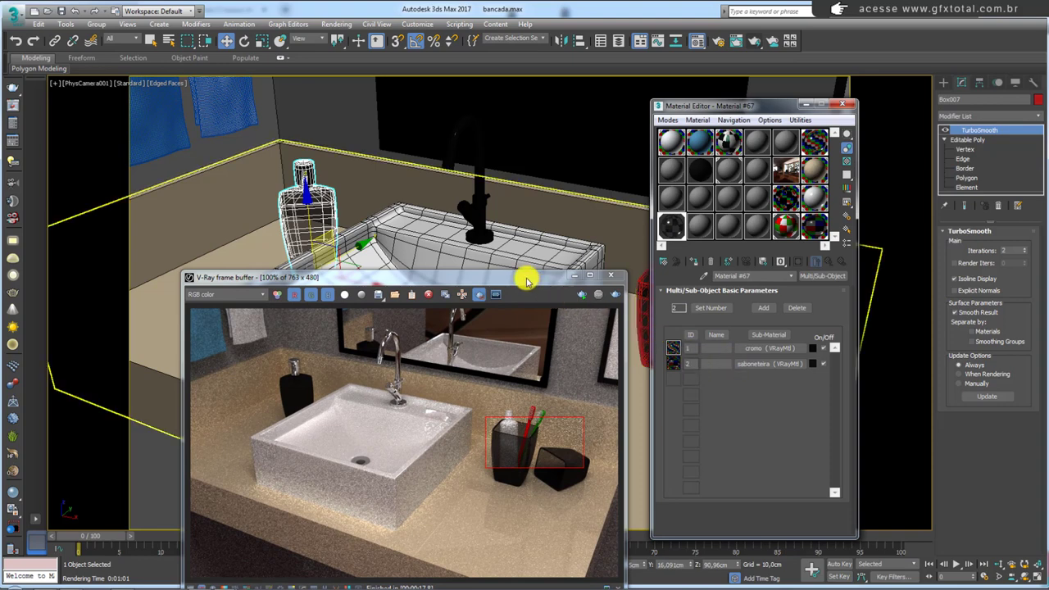
drag(527, 276, 519, 266)
click(757, 366)
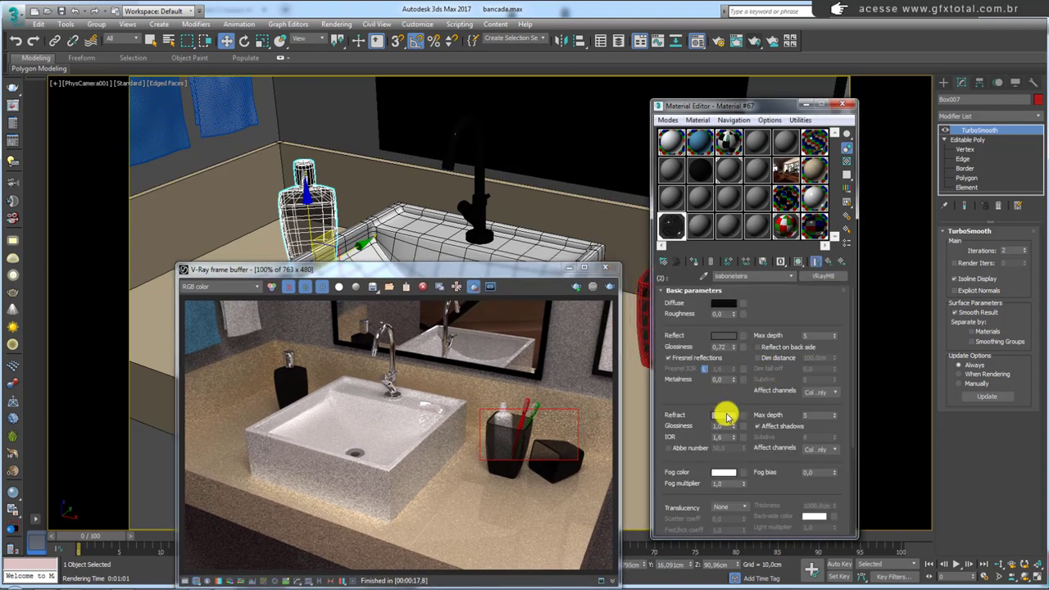
right_click(733, 416)
click(752, 435)
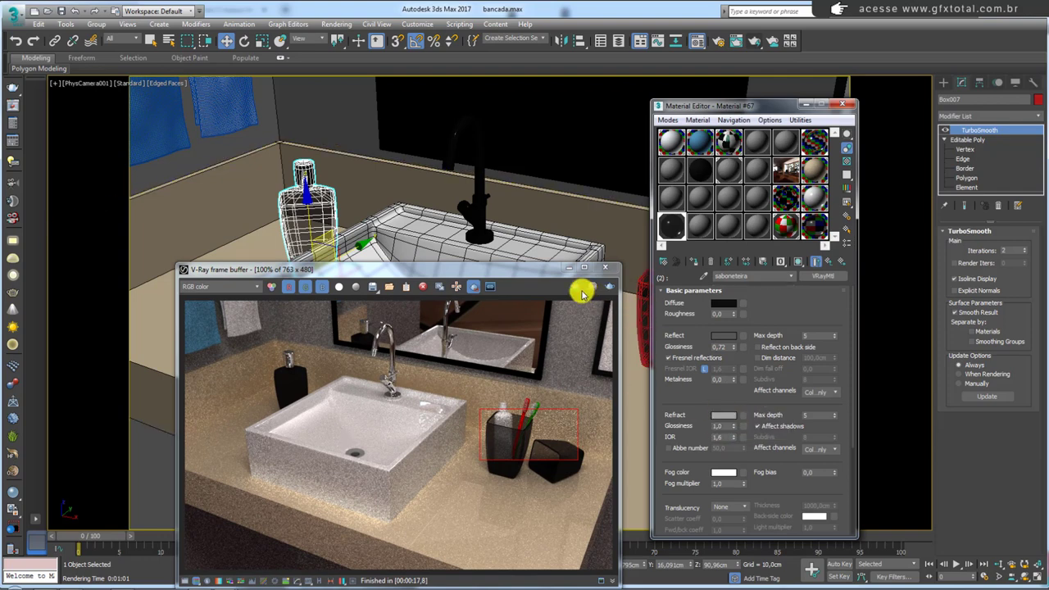
drag(591, 270, 579, 139)
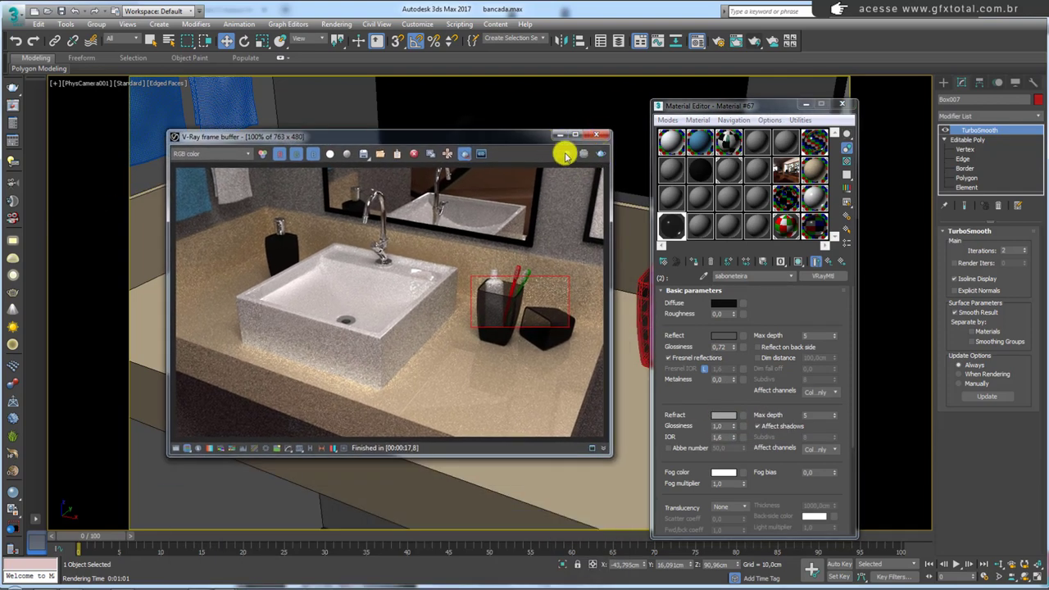
click(565, 154)
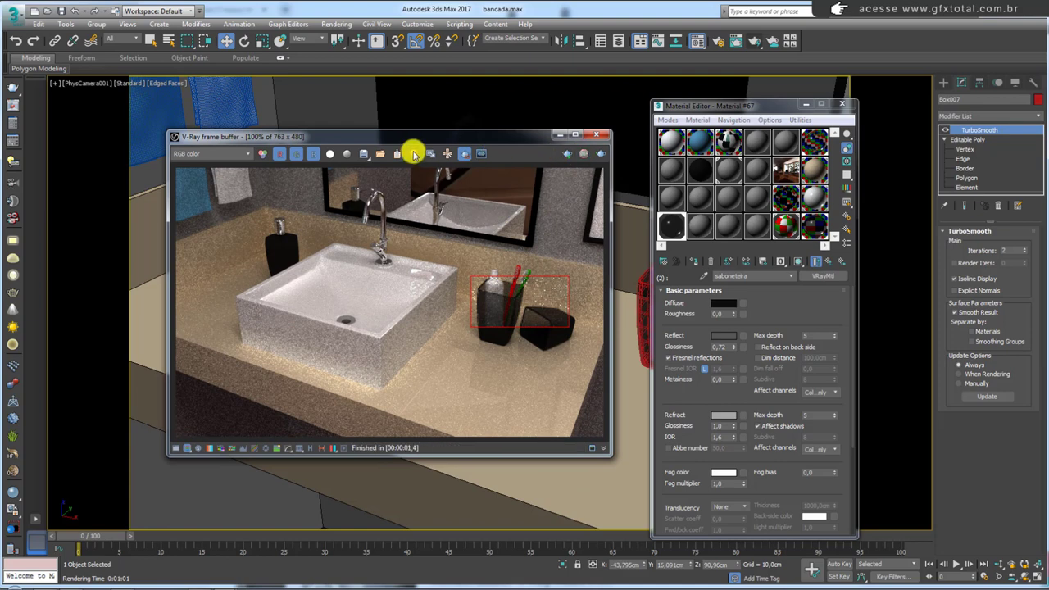
Region-render the soap bottle, then close the render window.
drag(247, 213, 302, 247)
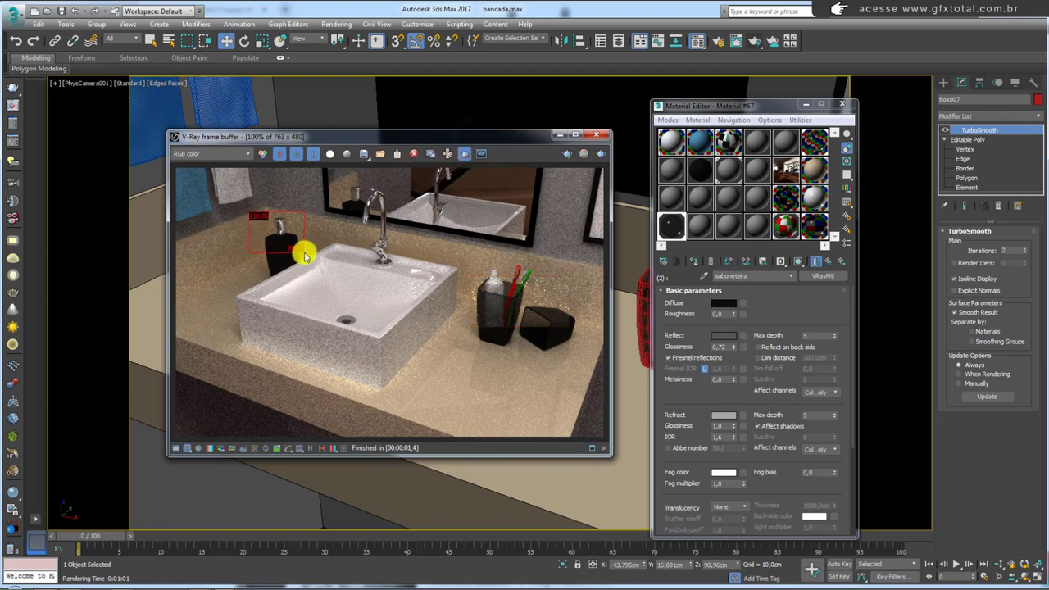
click(569, 155)
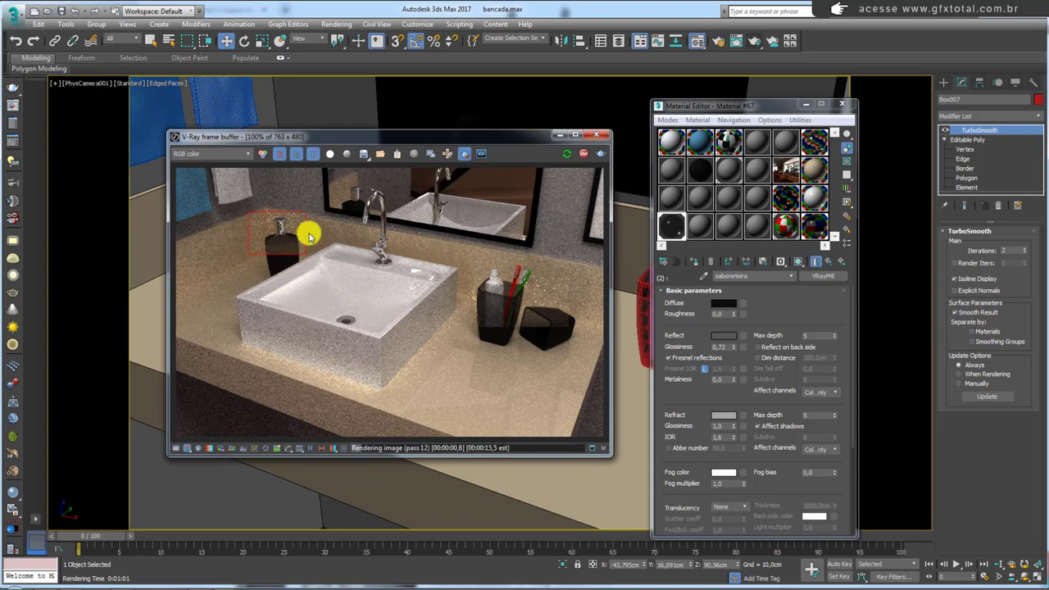
click(603, 136)
Pan to the towels, select the white towel and load its 'toalha g' material.
middle_drag(368, 196, 510, 322)
click(429, 227)
click(699, 141)
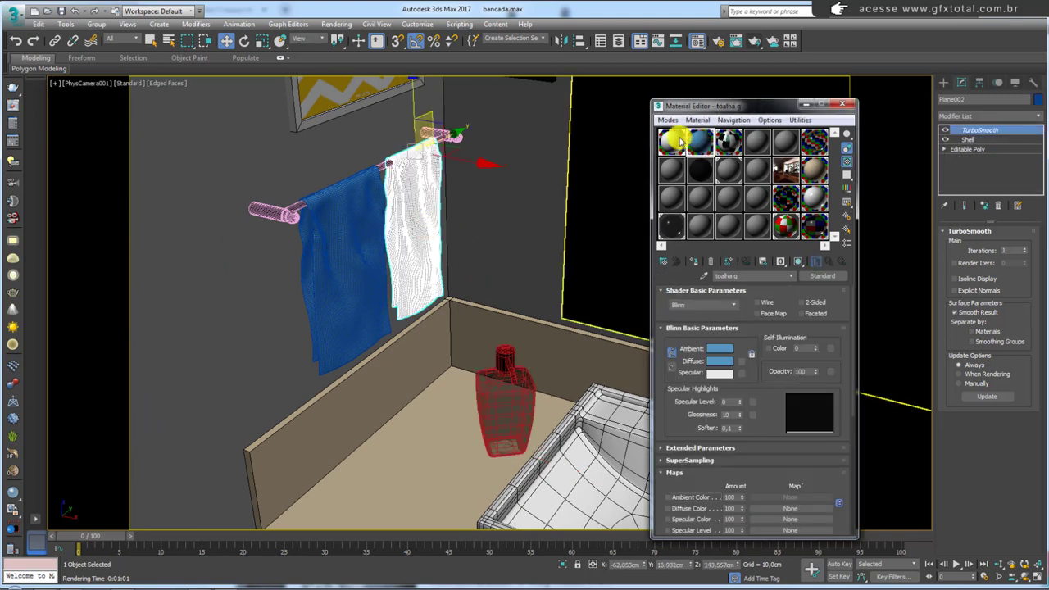
Turn an unused slot into a VRayMtl named toalha with a light grey diffuse of 187.
click(672, 143)
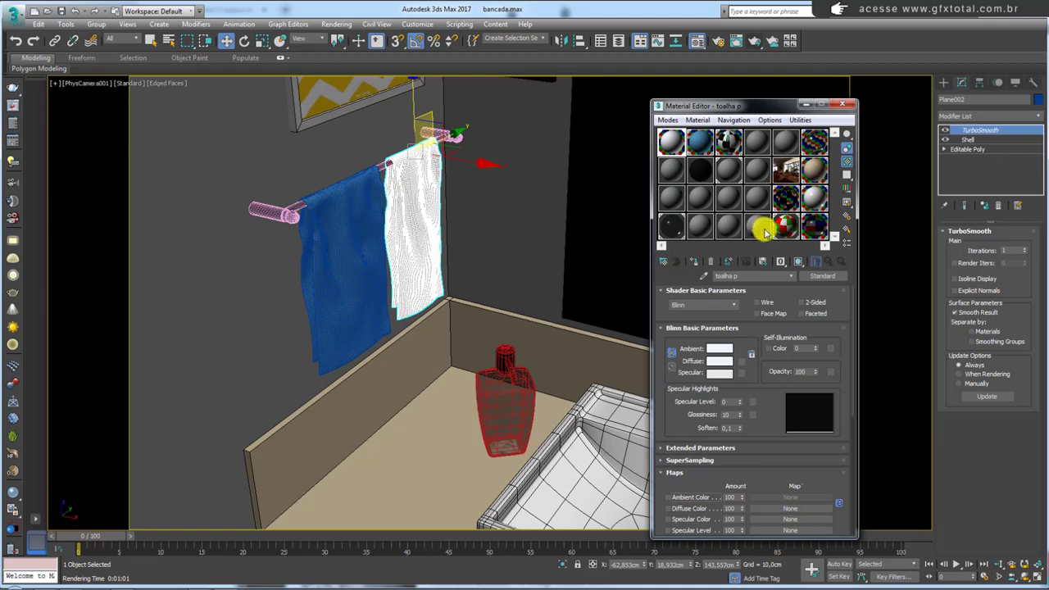
click(759, 228)
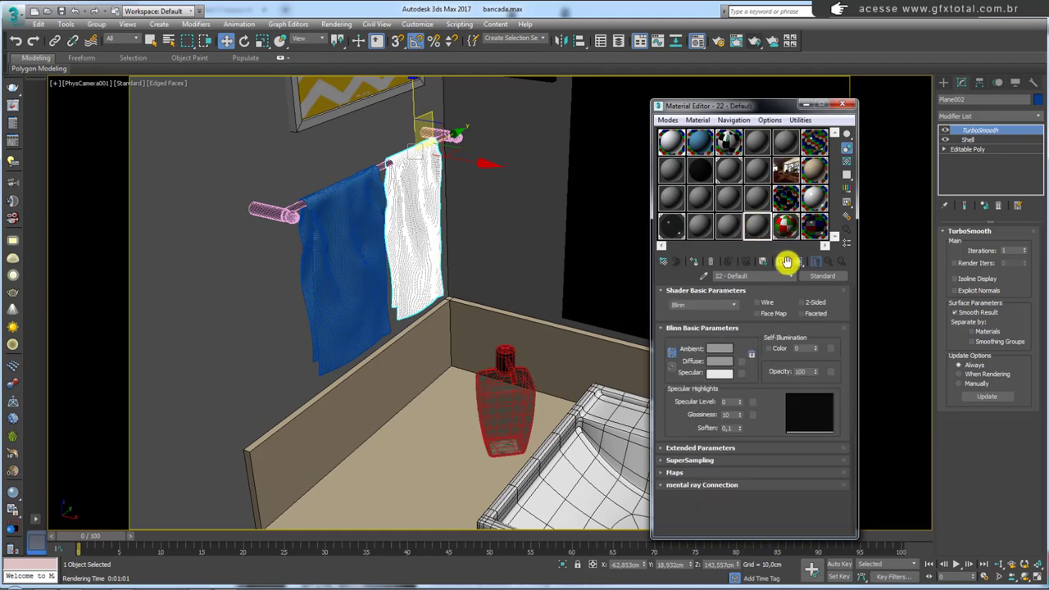
click(823, 276)
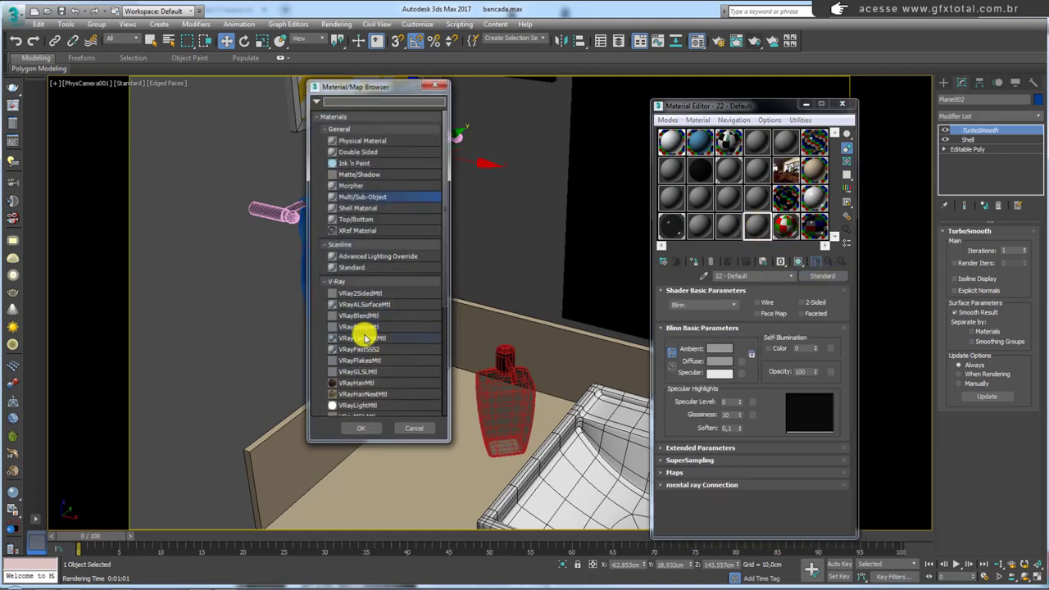
scroll(393, 361, down, 2)
click(350, 361)
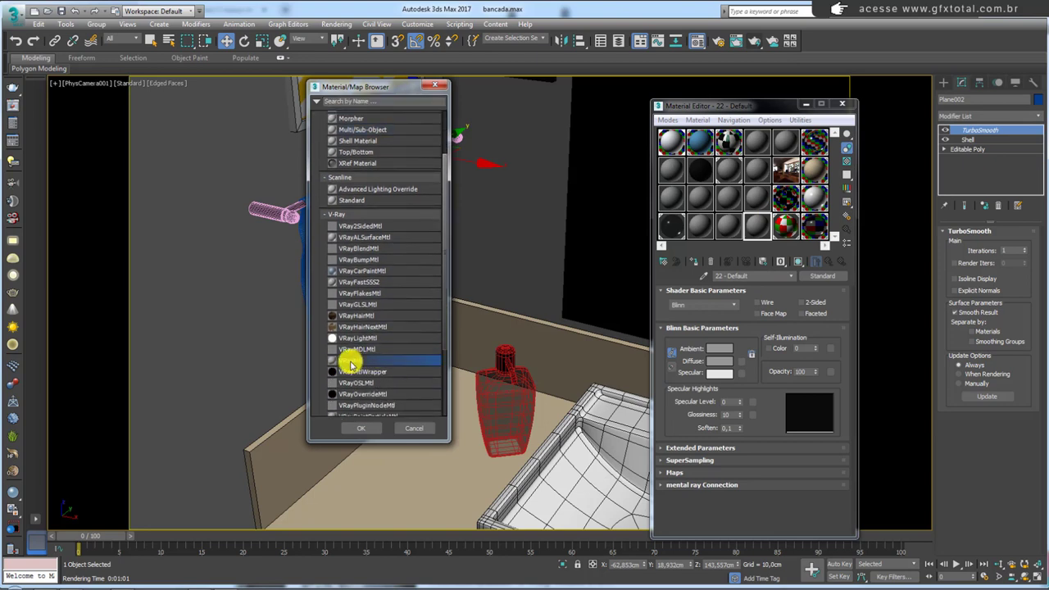
double_click(350, 361)
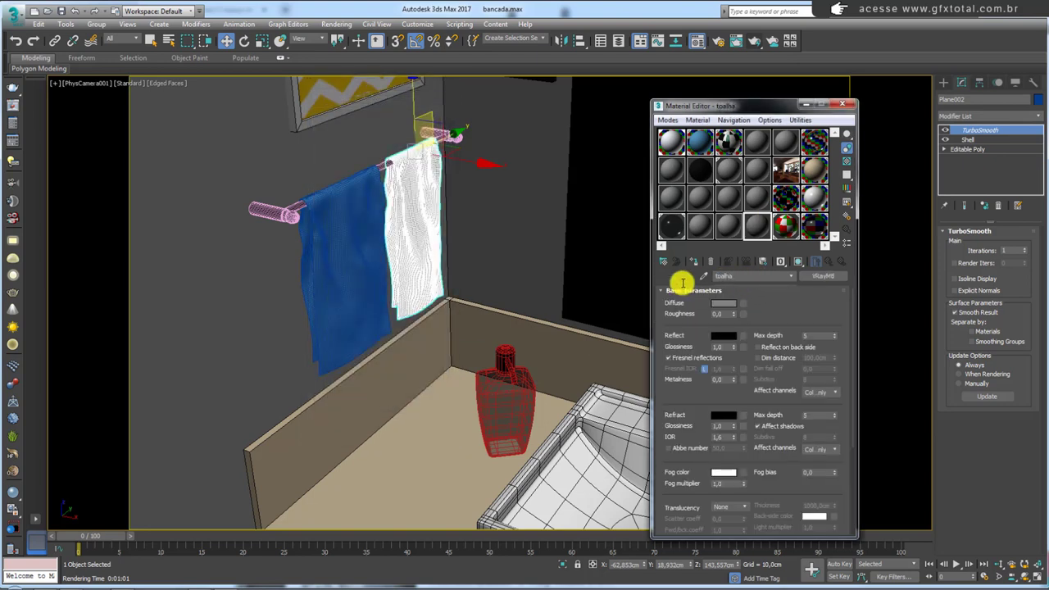
click(723, 304)
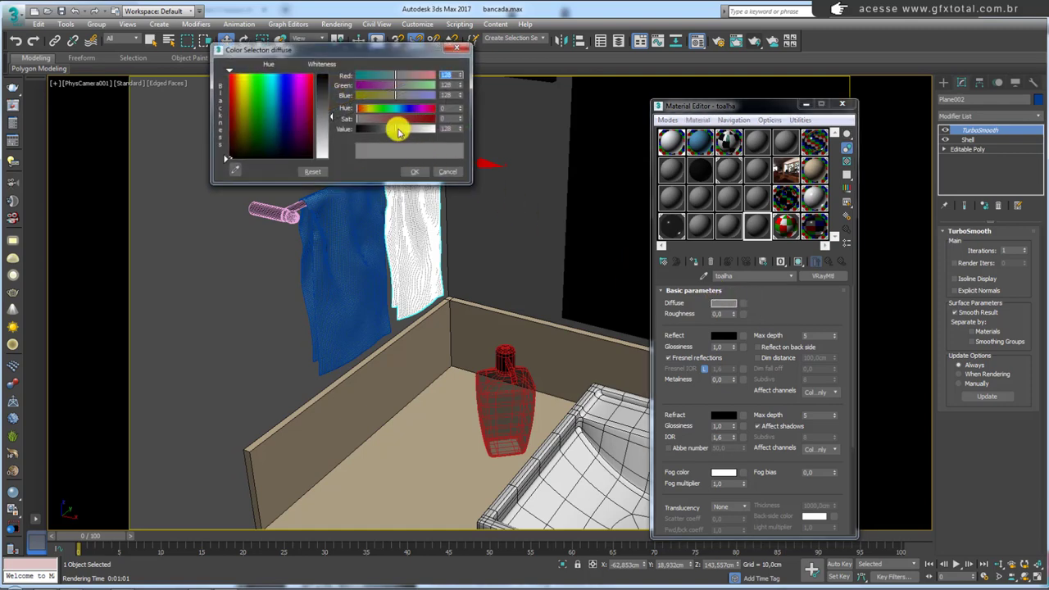
drag(416, 128, 428, 128)
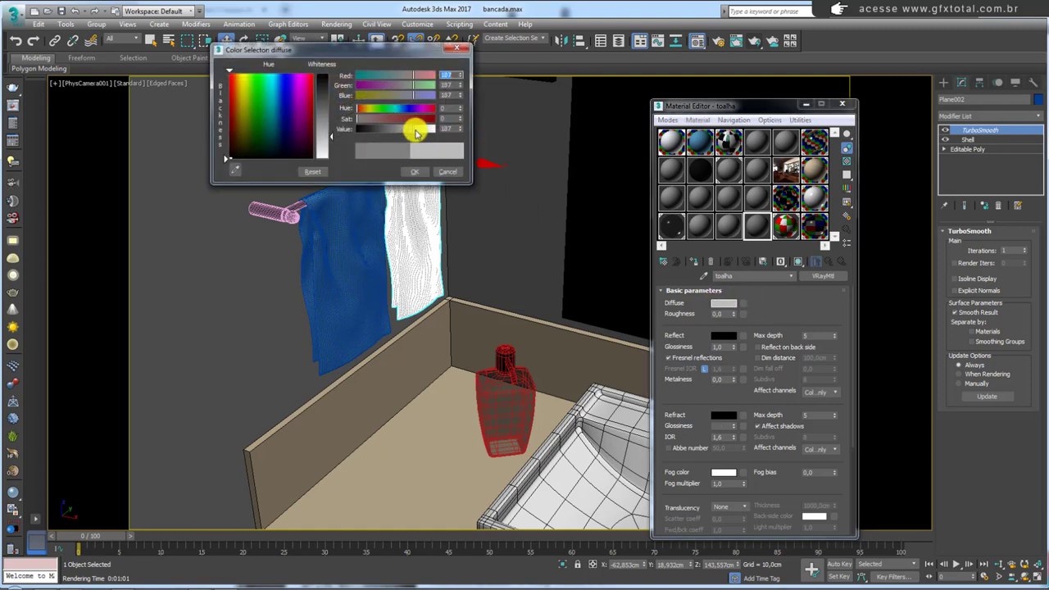
click(415, 172)
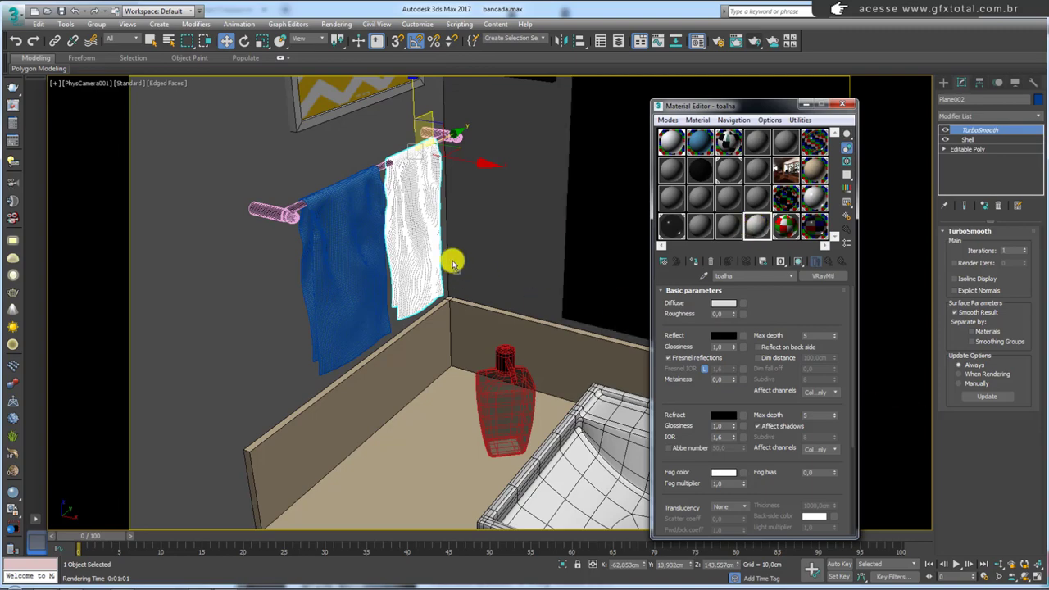
Switch to a perspective view and frame the white towel up close.
mouse_move(422, 214)
middle_down()
mouse_move(424, 255)
mouse_move(458, 269)
middle_up()
key(p)
scroll(427, 271, up, 3)
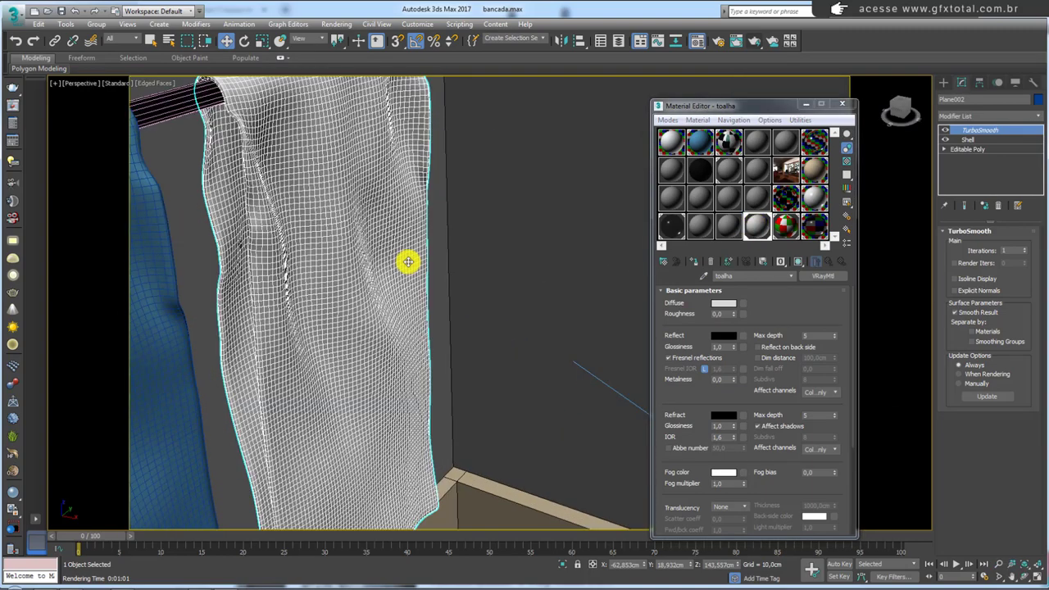
scroll(418, 311, down, 1)
middle_drag(424, 342, 382, 237)
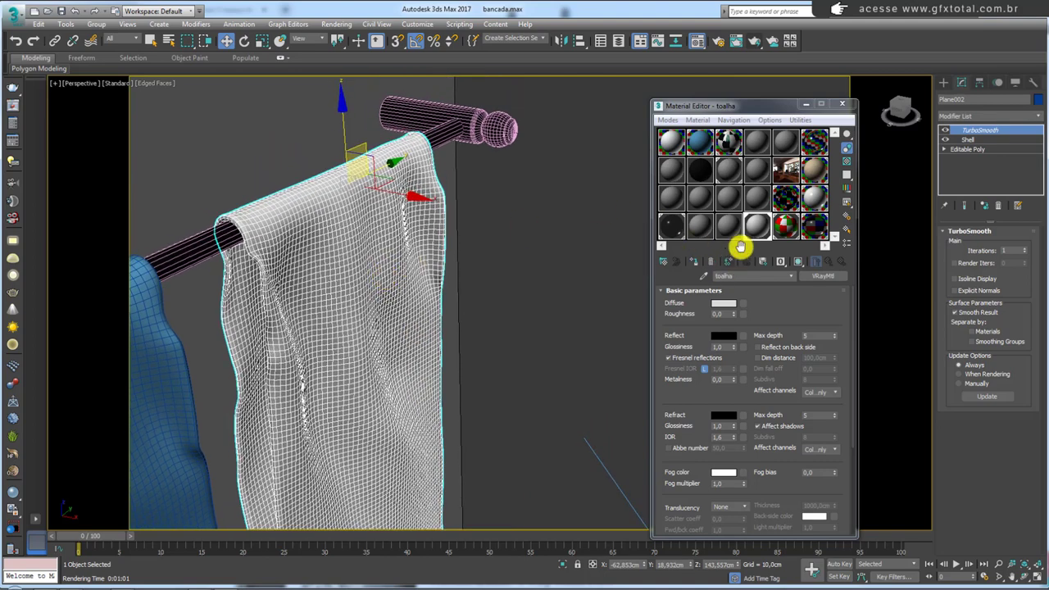
drag(808, 304, 806, 127)
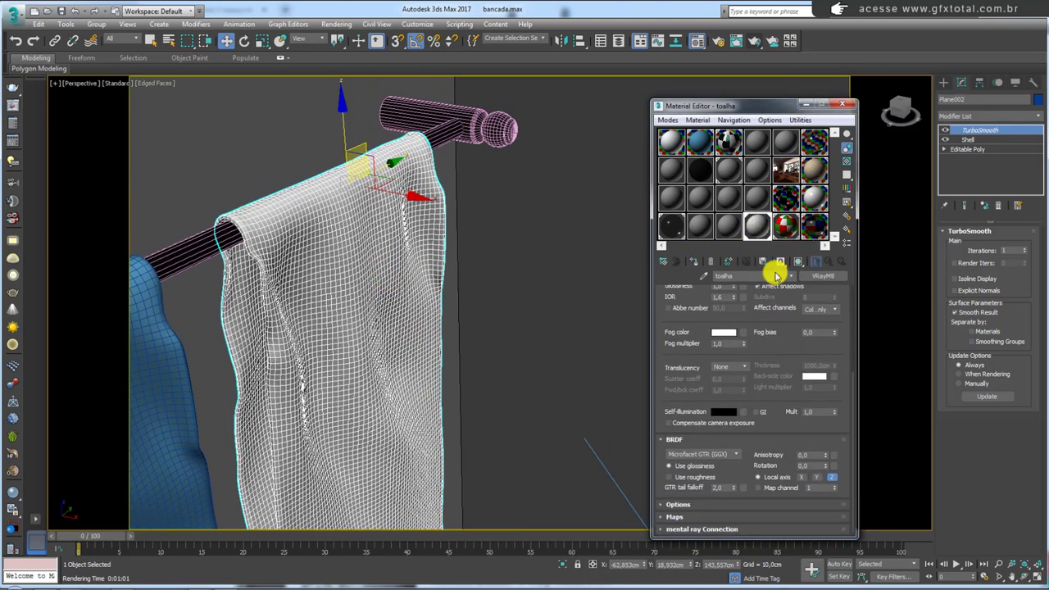
Assign a Noise map to the toalha bump slot and show it in the viewport.
click(674, 516)
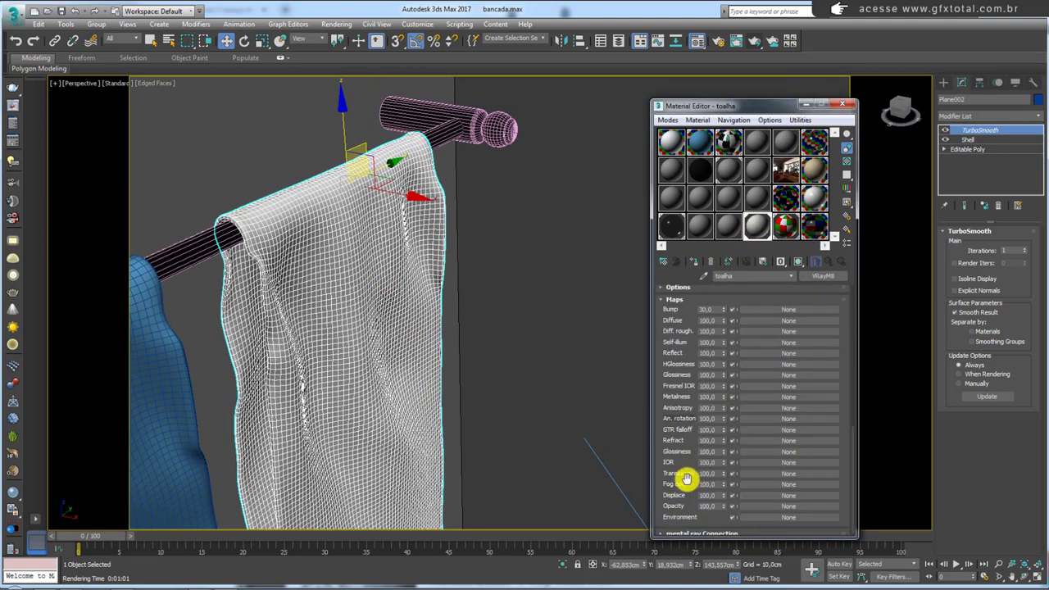
scroll(668, 479, up, 1)
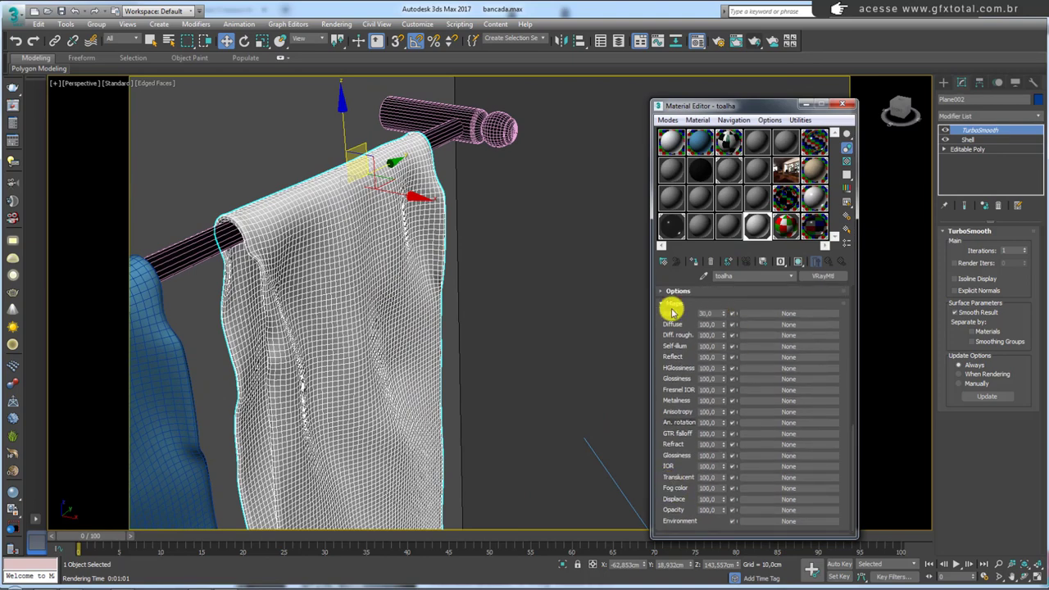
click(778, 313)
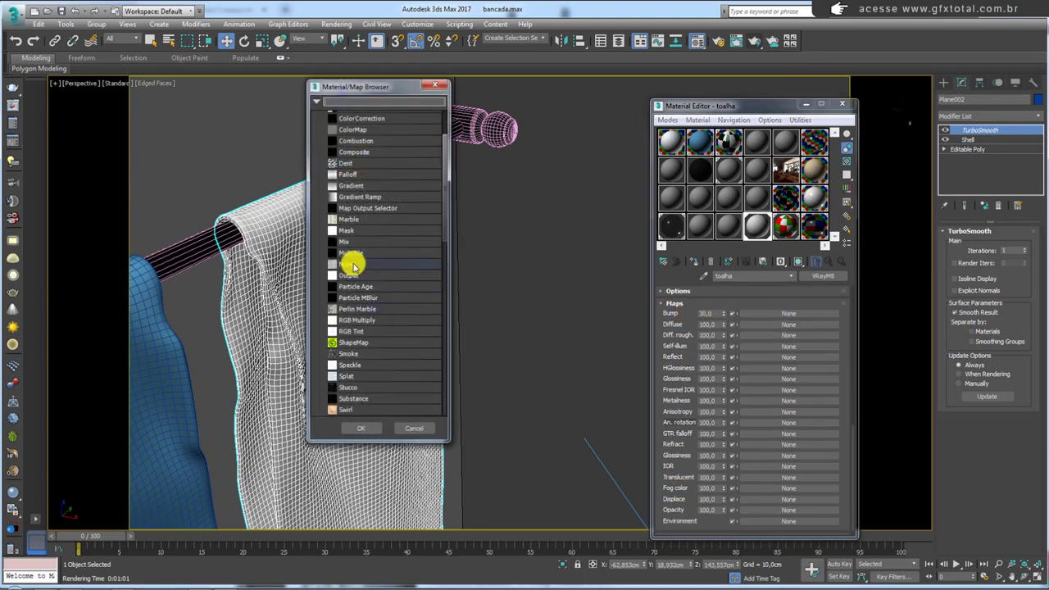
double_click(347, 264)
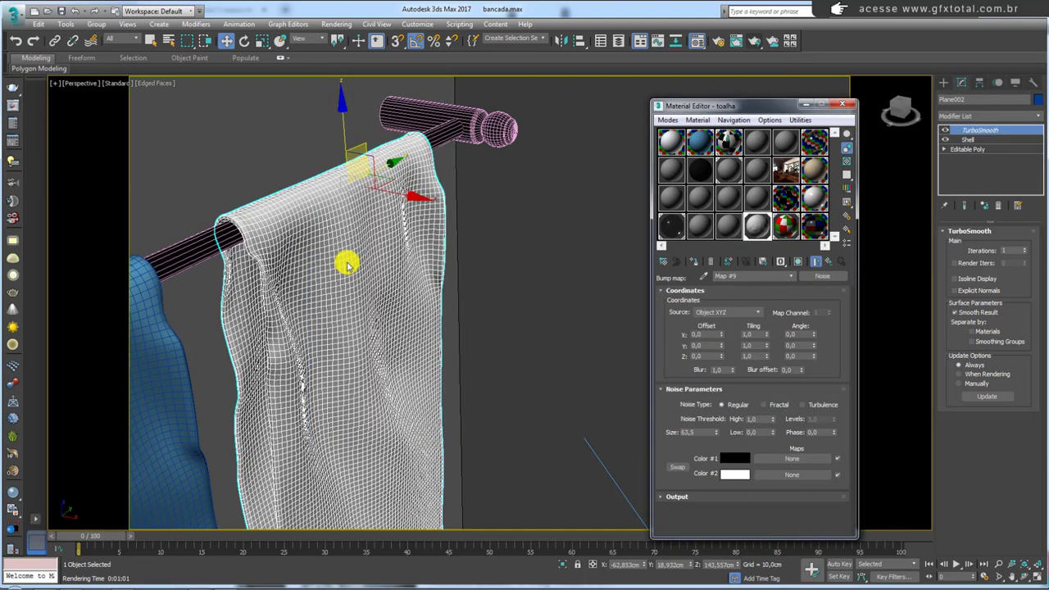
click(797, 261)
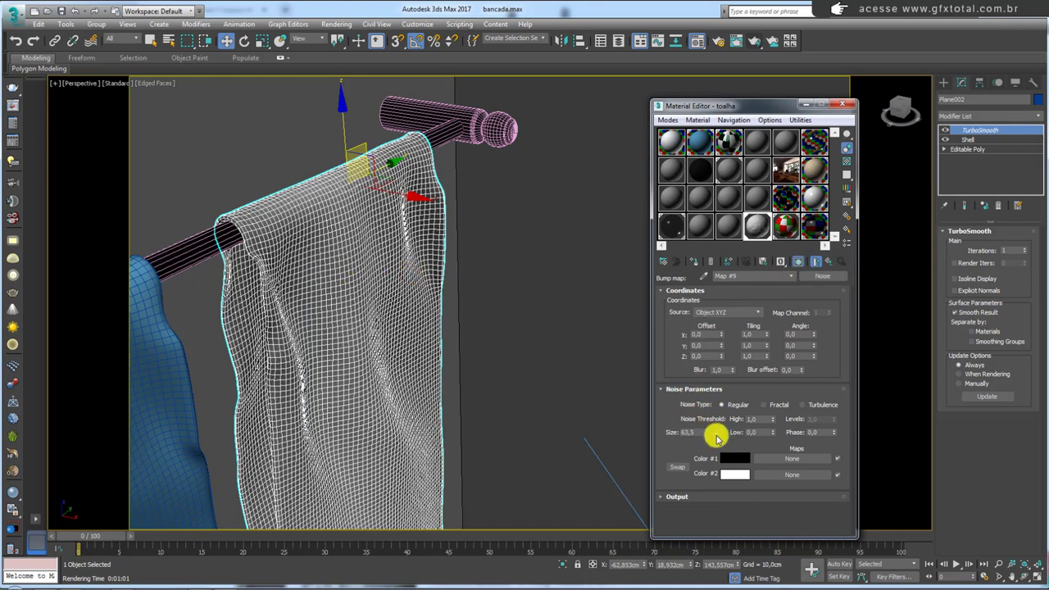
Set the Noise size to 1,0 and view the towel shaded without edges.
drag(703, 435, 682, 442)
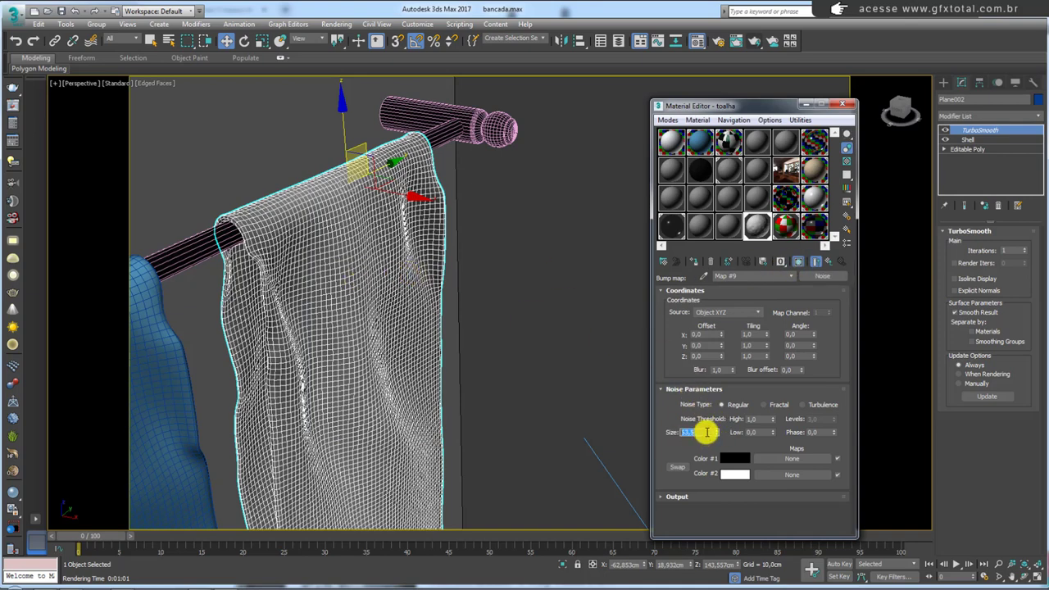
text(10)
key(Return)
mouse_move(422, 344)
alt+middle_down()
mouse_move(409, 359)
mouse_move(375, 354)
alt+middle_up()
mouse_move(715, 435)
mouse_down()
mouse_move(719, 443)
mouse_move(712, 434)
mouse_up()
double_click(687, 433)
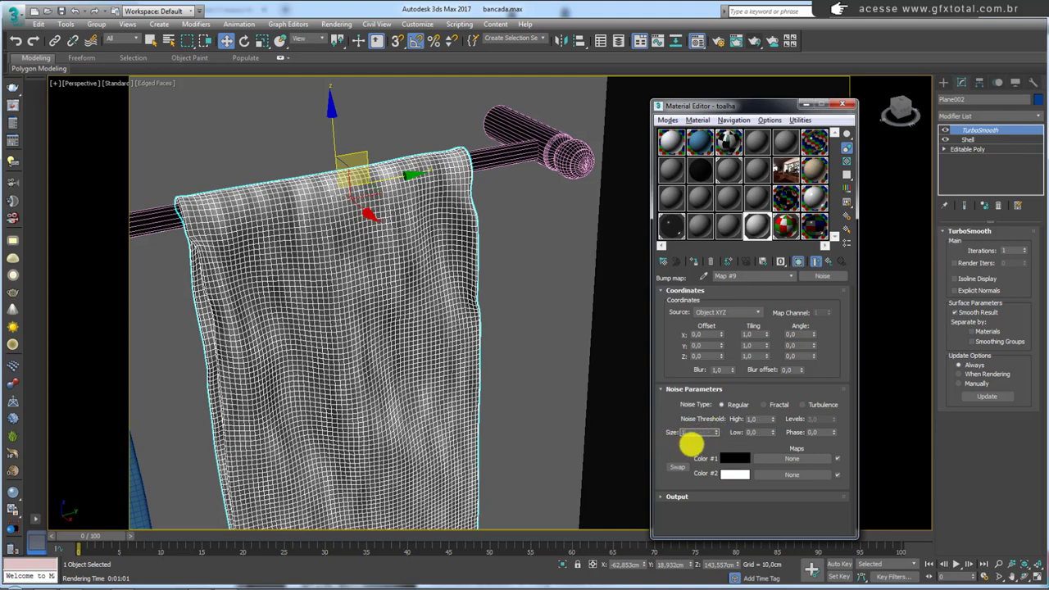
key(Return)
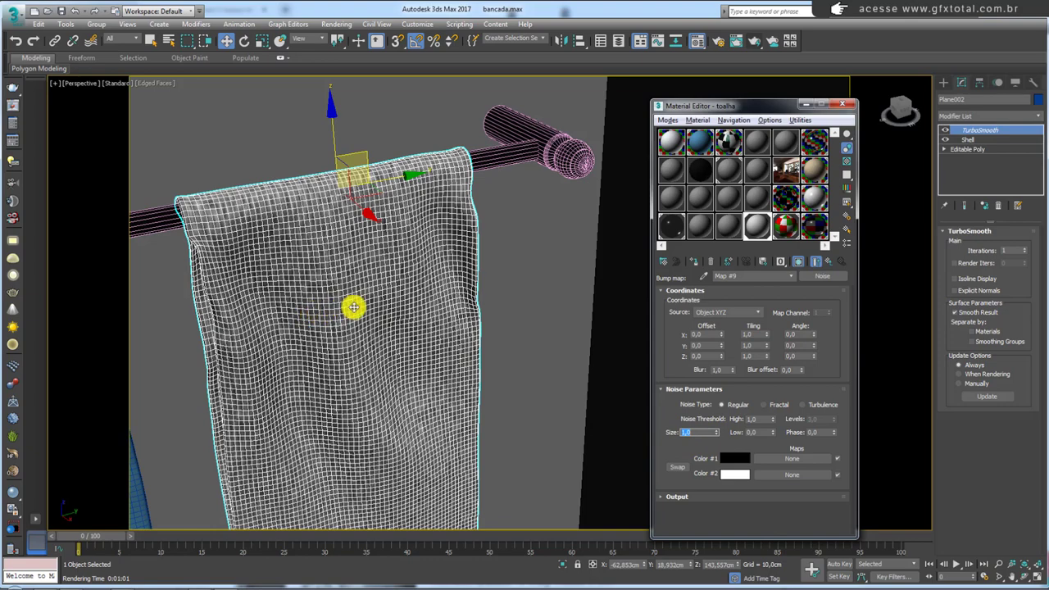
mouse_move(353, 306)
alt+middle_down()
mouse_move(376, 291)
mouse_move(374, 304)
alt+middle_up()
key(F4)
Give toalha 02 a beige diffuse (210, 193, 155) and apply it to the left towel.
click(824, 263)
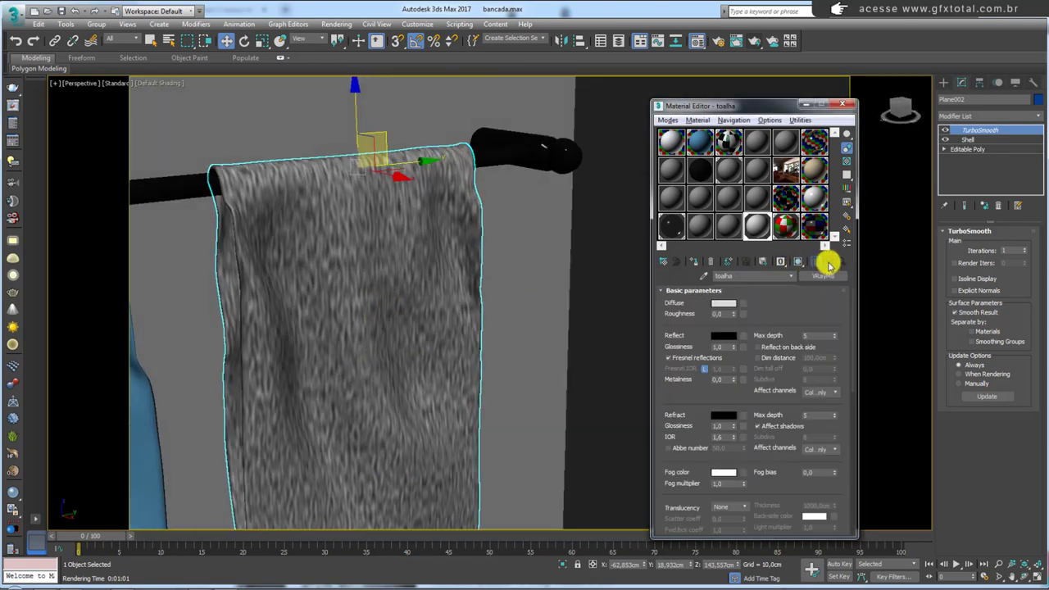
click(728, 224)
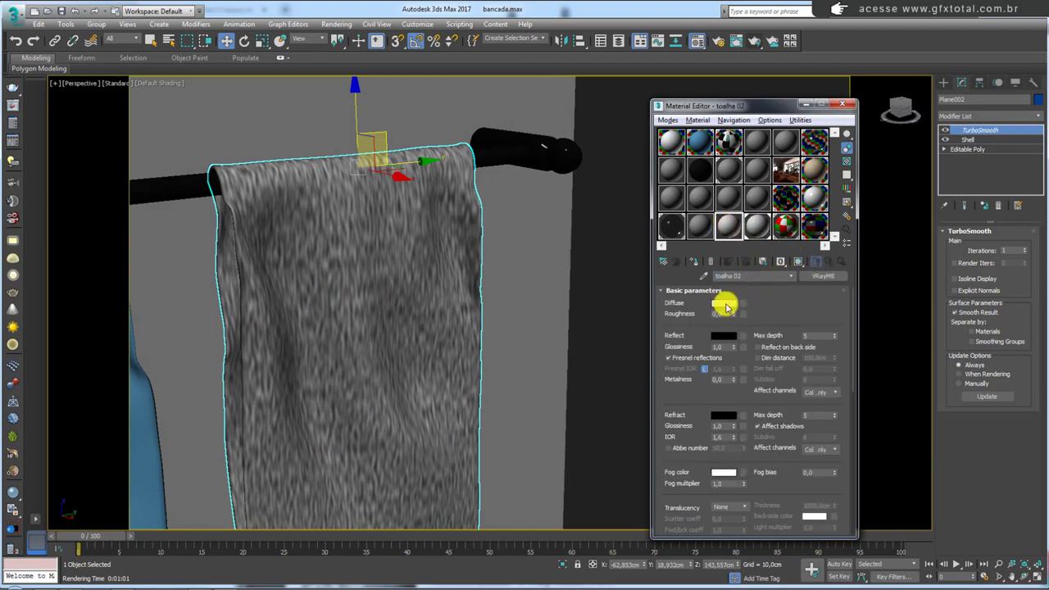
click(725, 304)
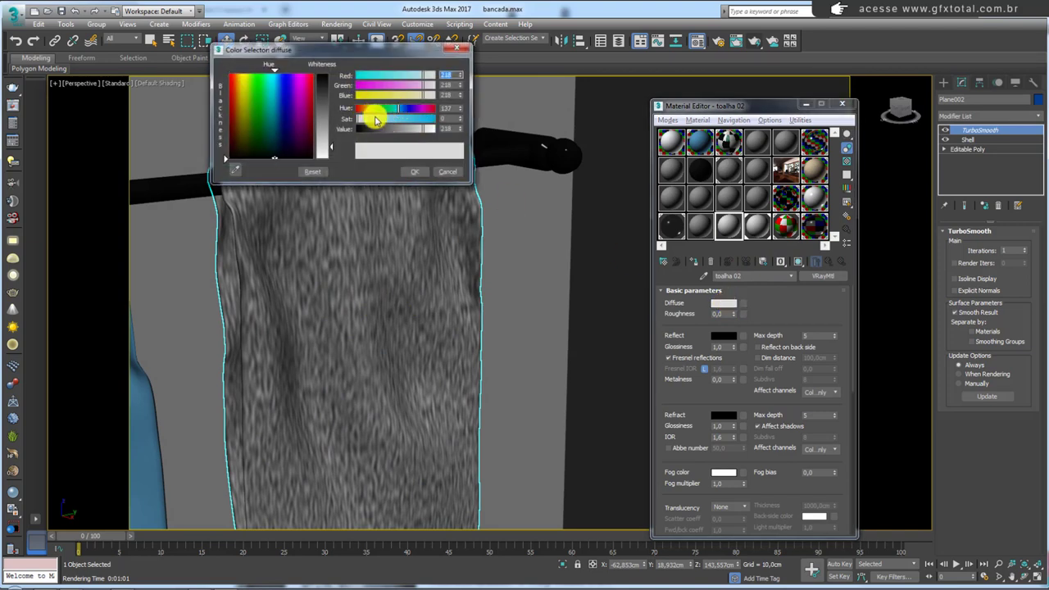
mouse_move(376, 120)
mouse_down()
mouse_move(409, 133)
mouse_move(372, 113)
mouse_up()
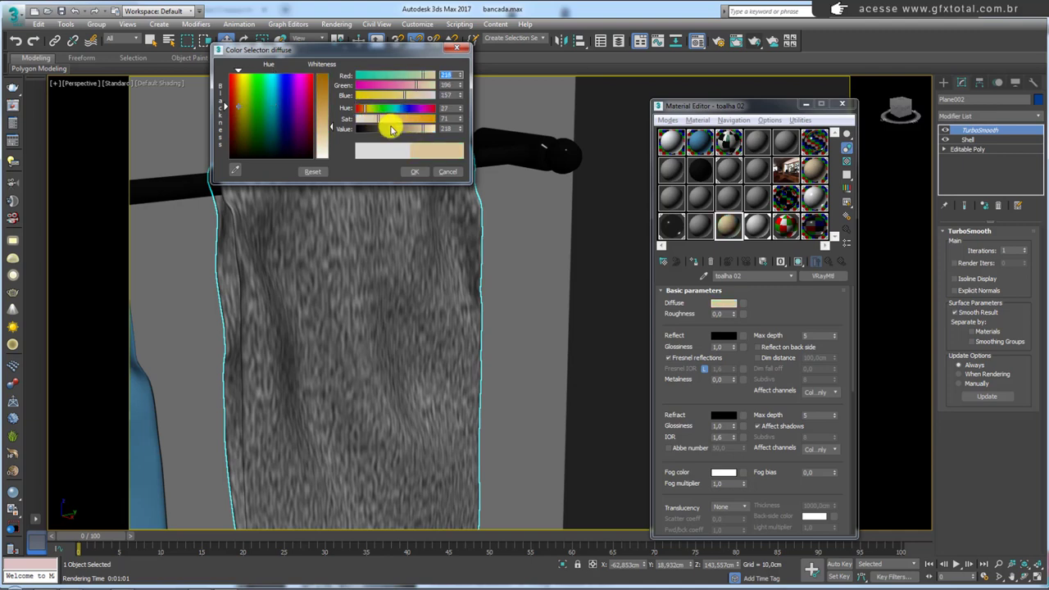
drag(427, 132, 373, 121)
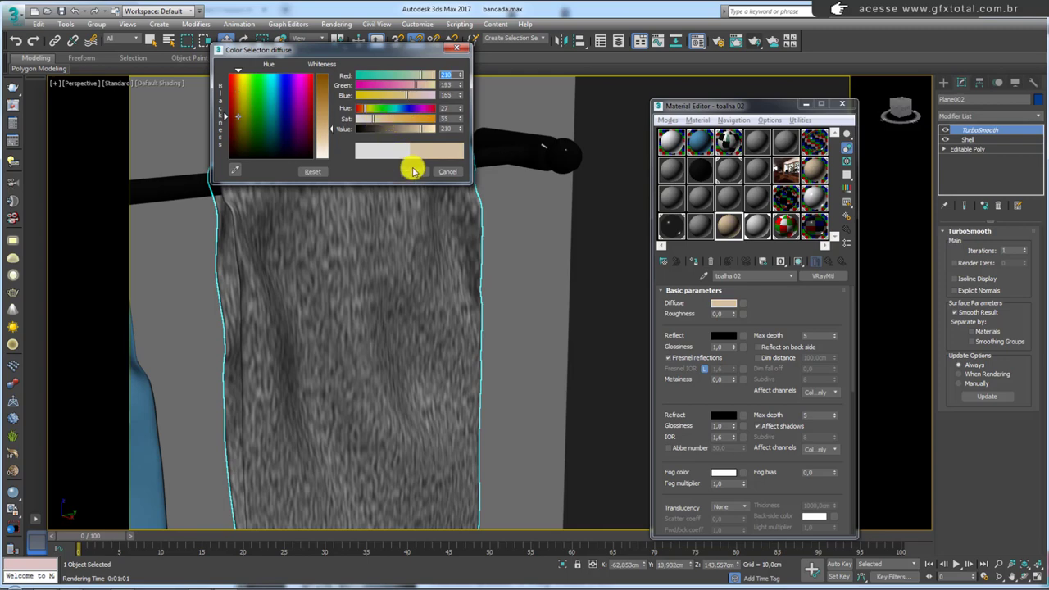
click(413, 171)
scroll(402, 183, down, 3)
scroll(347, 227, down, 3)
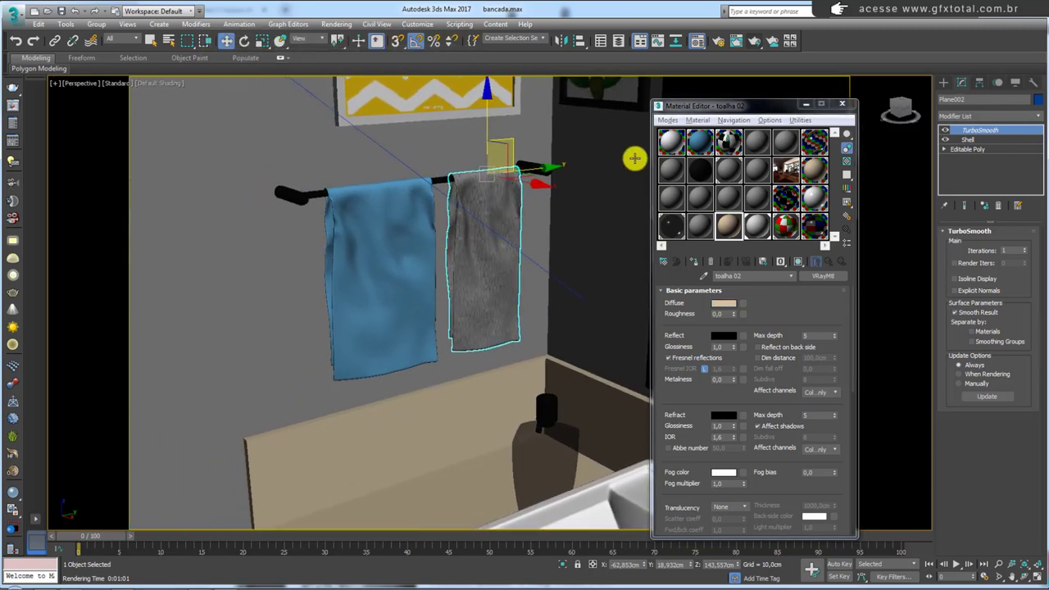
drag(728, 221, 414, 254)
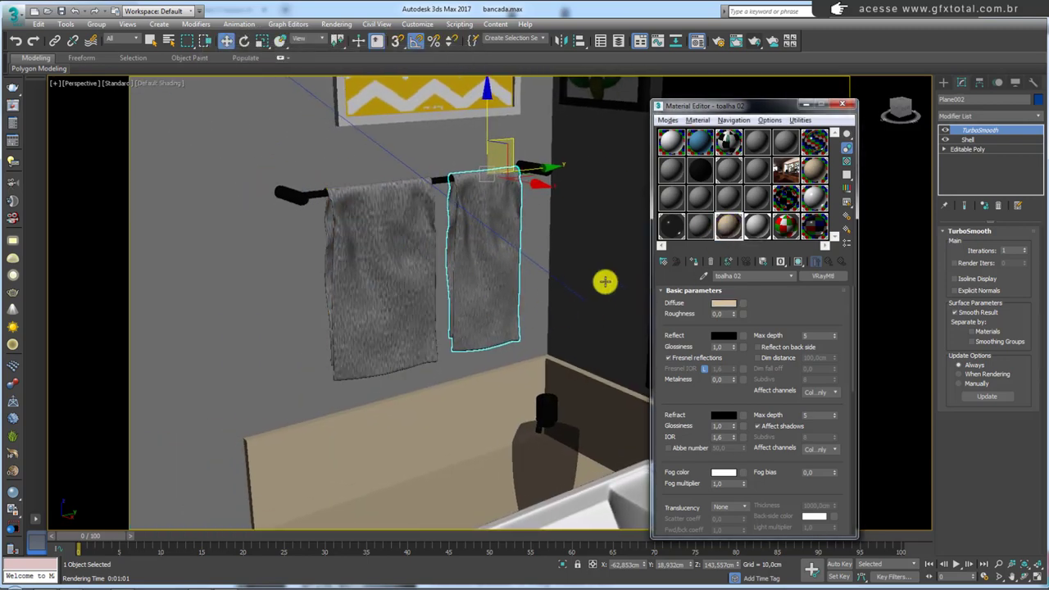
Show the toalha material shaded in the viewport and frame the two towels close up.
click(797, 262)
click(756, 224)
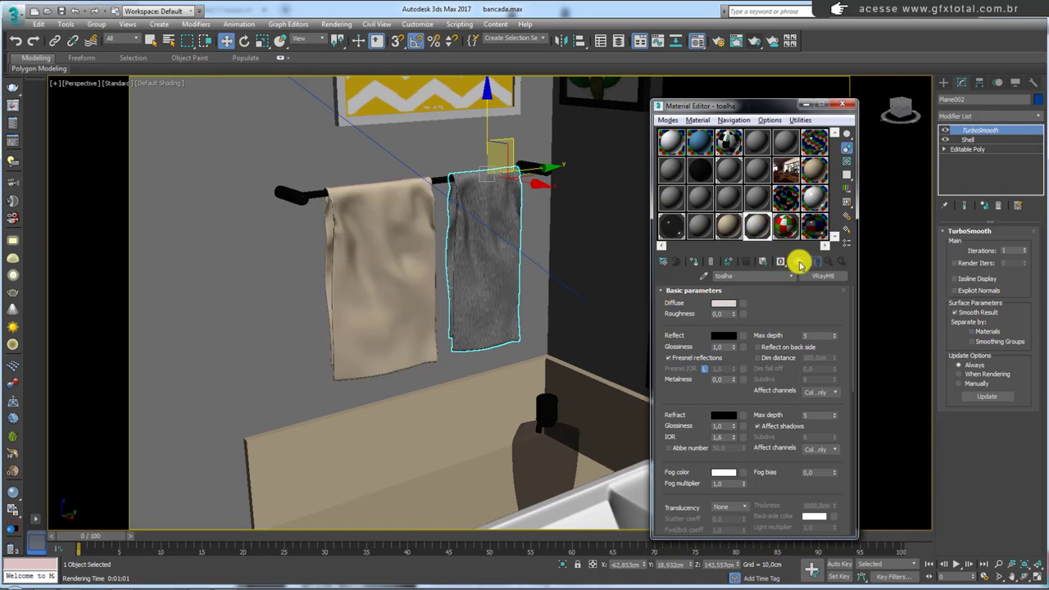
click(798, 262)
mouse_move(529, 287)
alt+middle_down()
mouse_move(475, 276)
mouse_move(447, 295)
alt+middle_up()
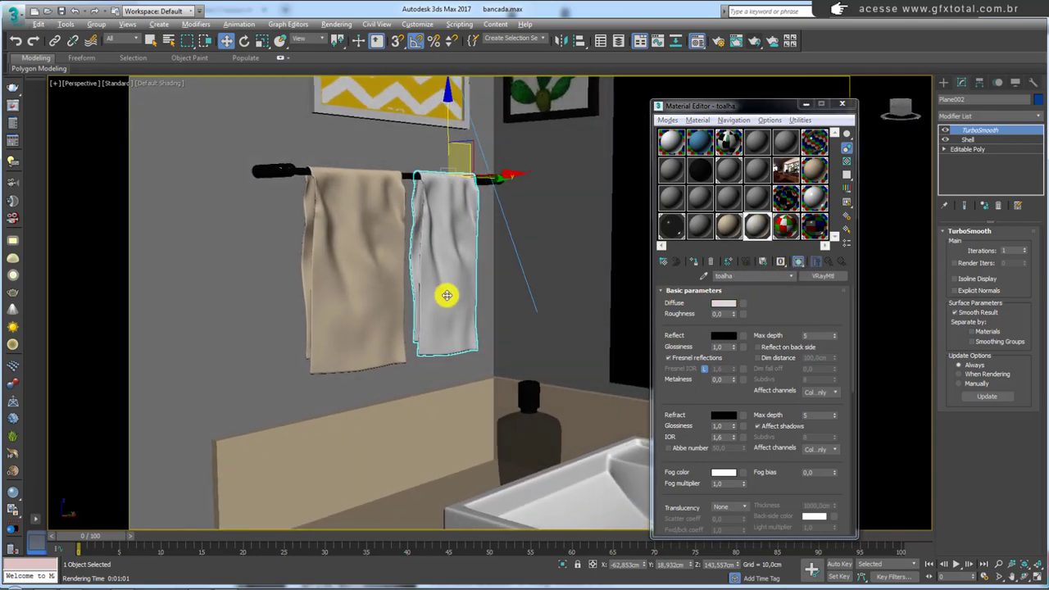
scroll(447, 295, up, 3)
scroll(514, 323, up, 2)
scroll(539, 323, up, 1)
middle_drag(538, 323, 603, 262)
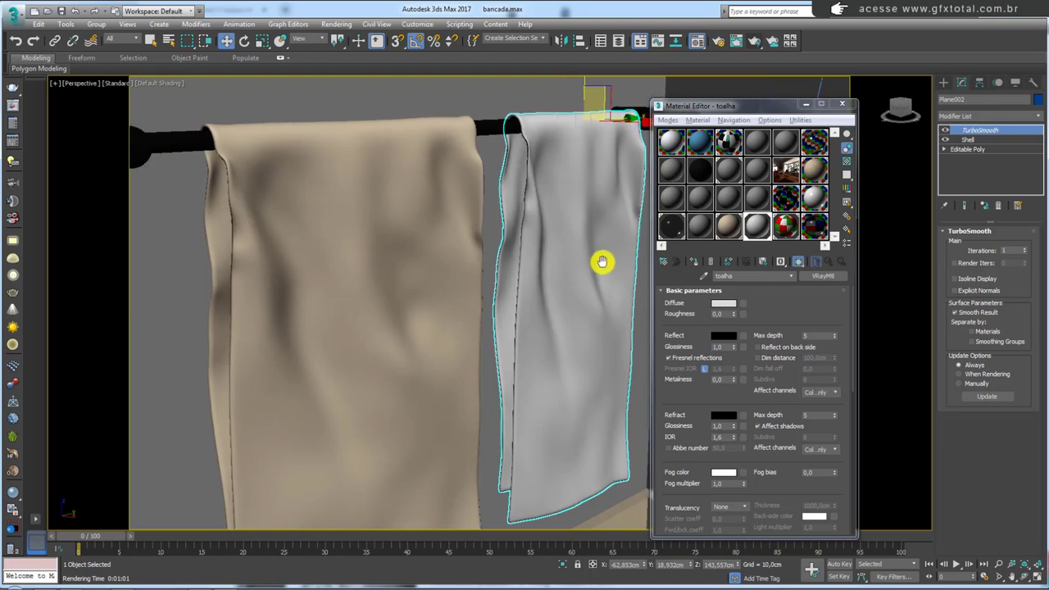
Render the full towel close-up in V-Ray, then close the frame buffer and Material Editor.
click(754, 40)
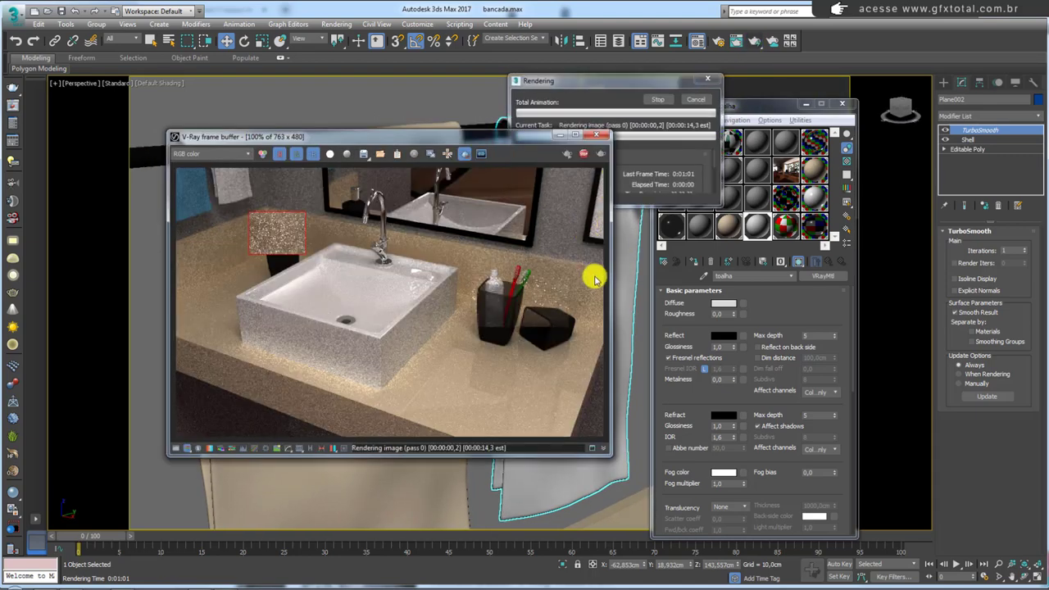
click(696, 99)
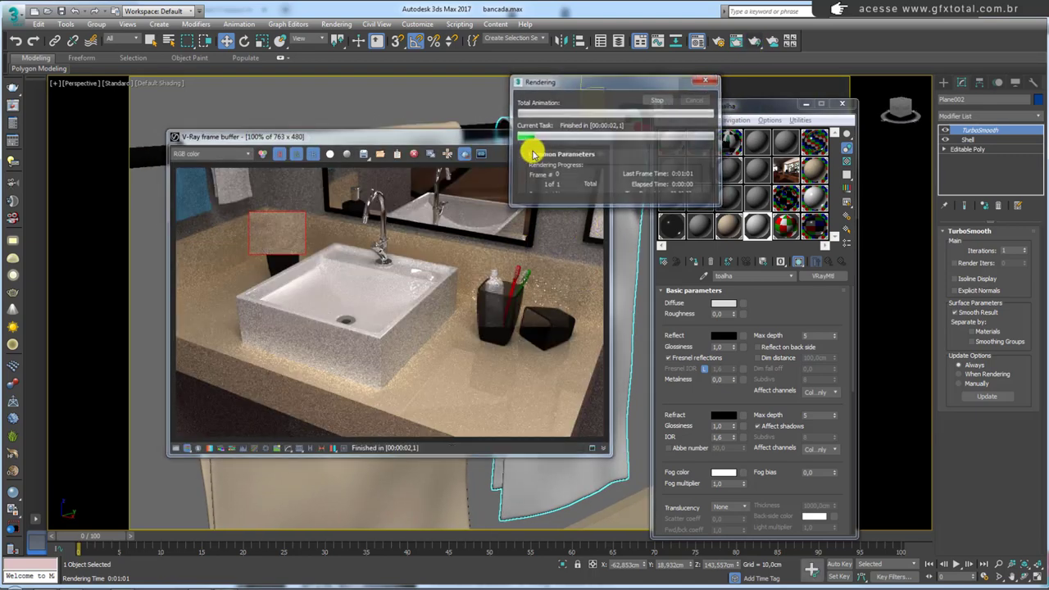
click(460, 154)
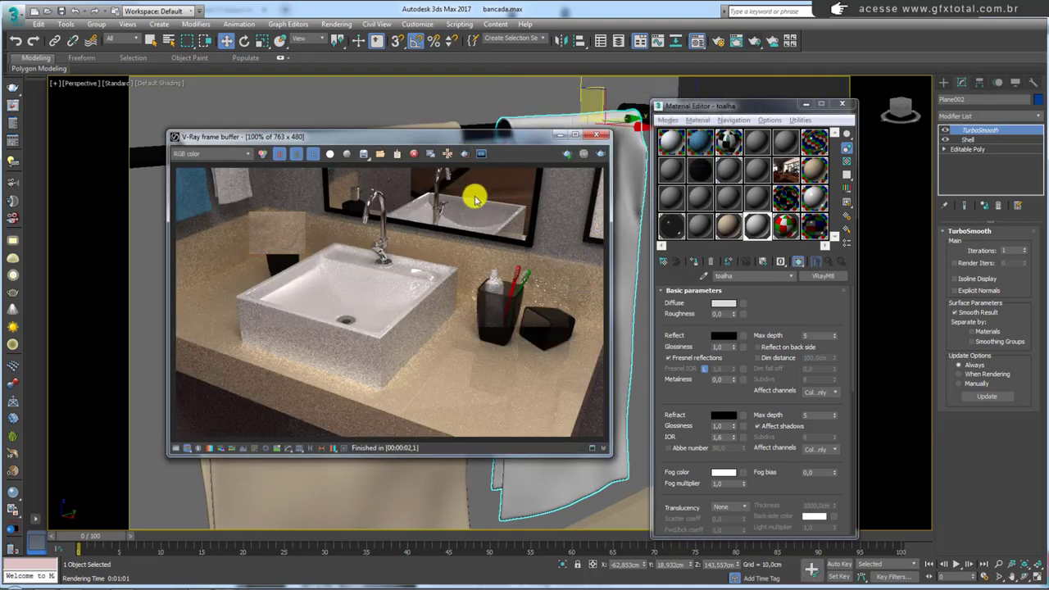
click(566, 155)
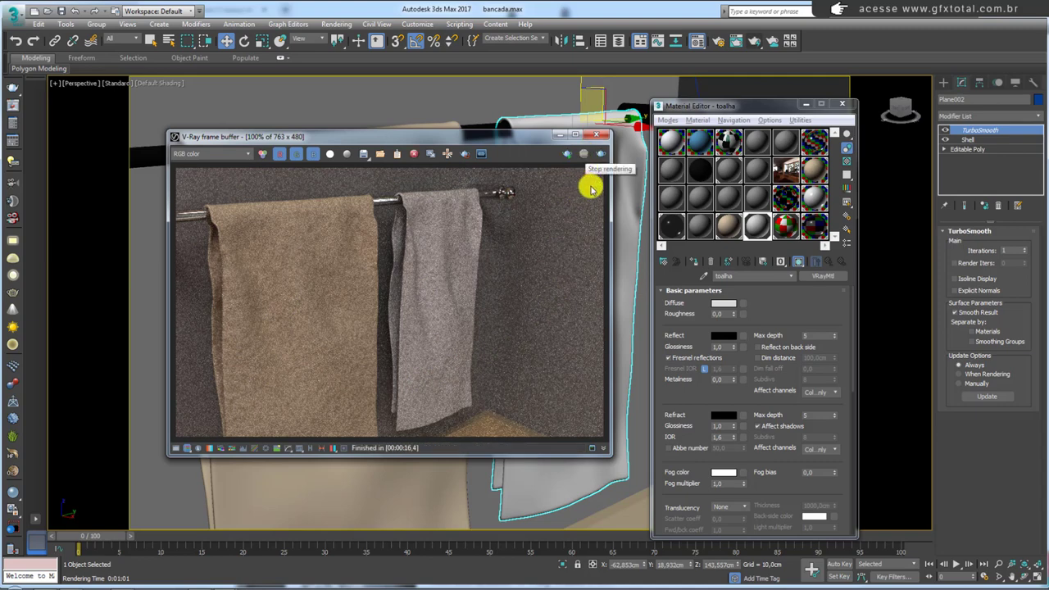
click(597, 136)
click(838, 104)
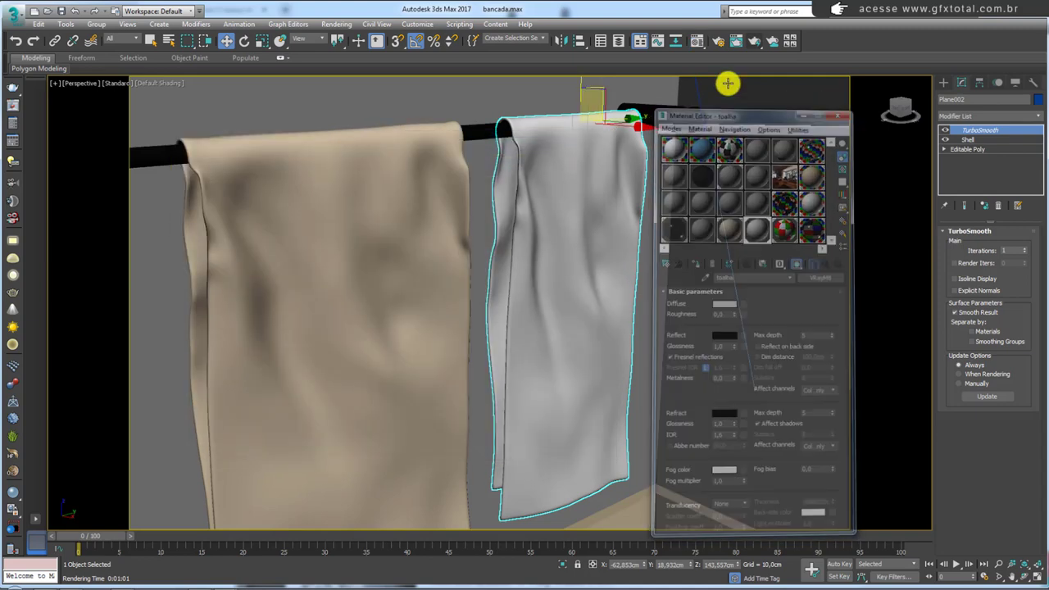
Open Render Setup and frame the sink through PhysCamera001.
key(F10)
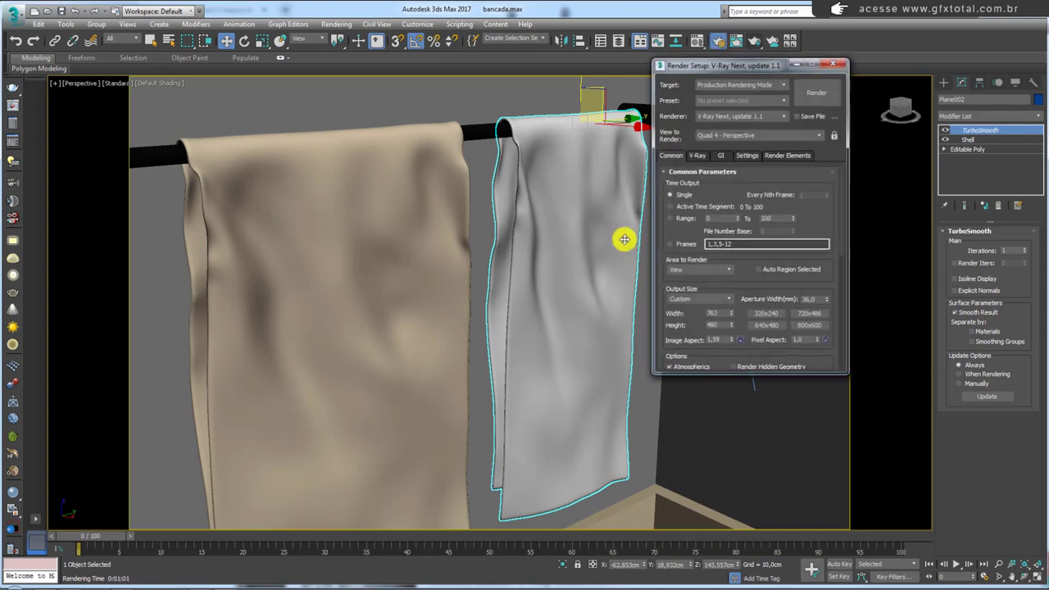
middle_drag(580, 277, 572, 278)
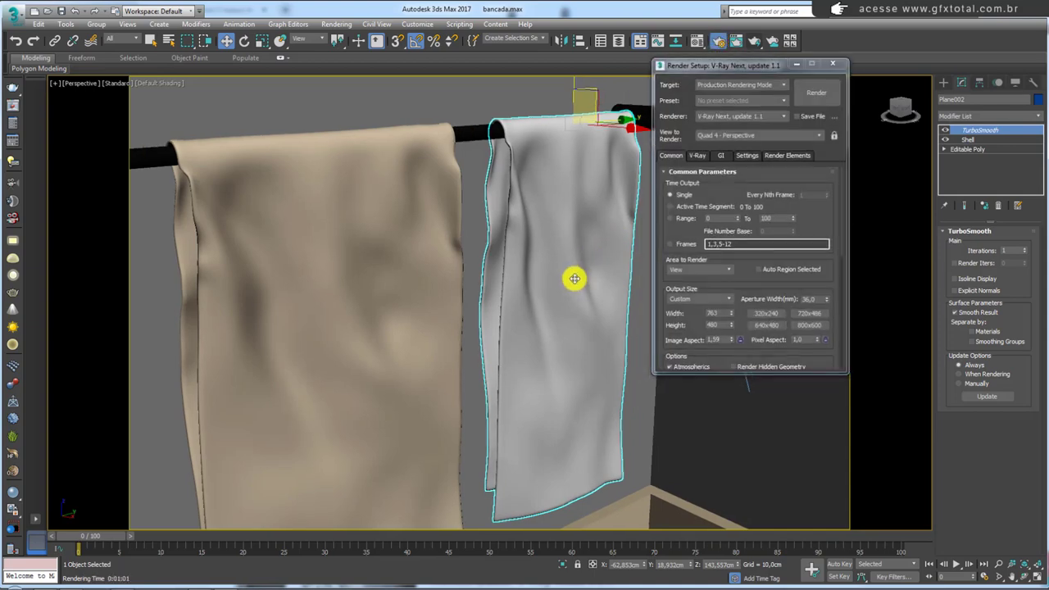
key(c)
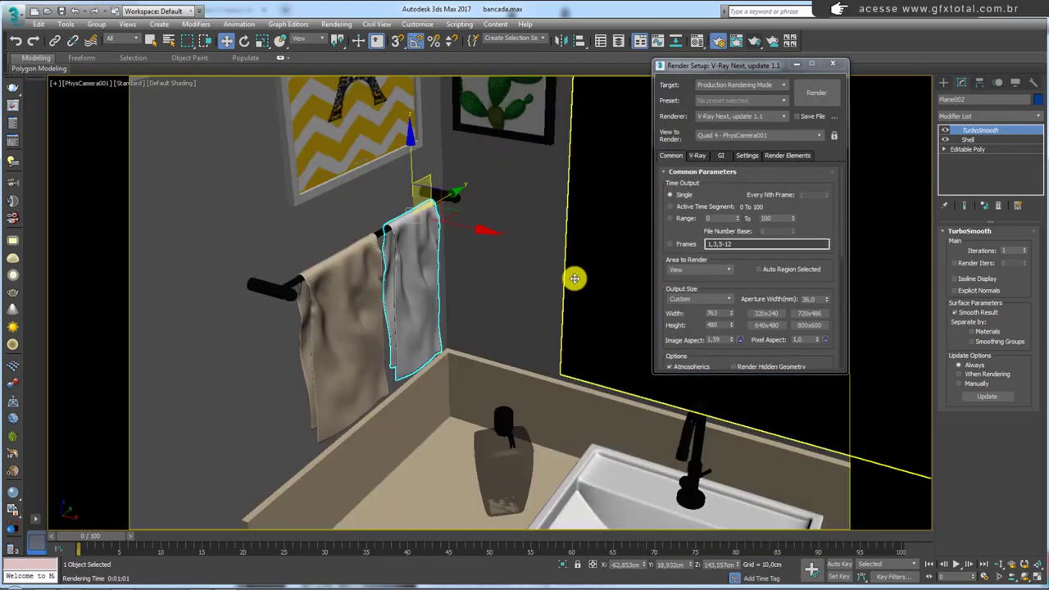
scroll(604, 253, up, 2)
scroll(461, 319, up, 5)
mouse_move(437, 250)
middle_down()
mouse_move(442, 229)
mouse_move(435, 248)
mouse_move(445, 253)
mouse_move(430, 227)
mouse_move(446, 276)
mouse_move(424, 262)
middle_up()
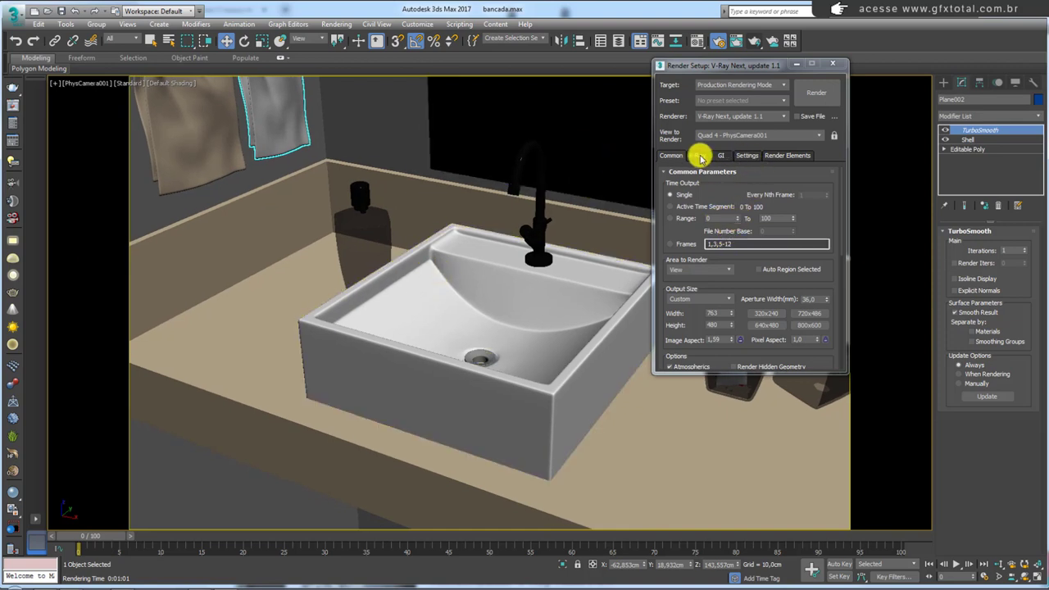
Set the V-Ray image sampler to Bucket, keeping the VRayLanczosFilter image filter.
click(699, 156)
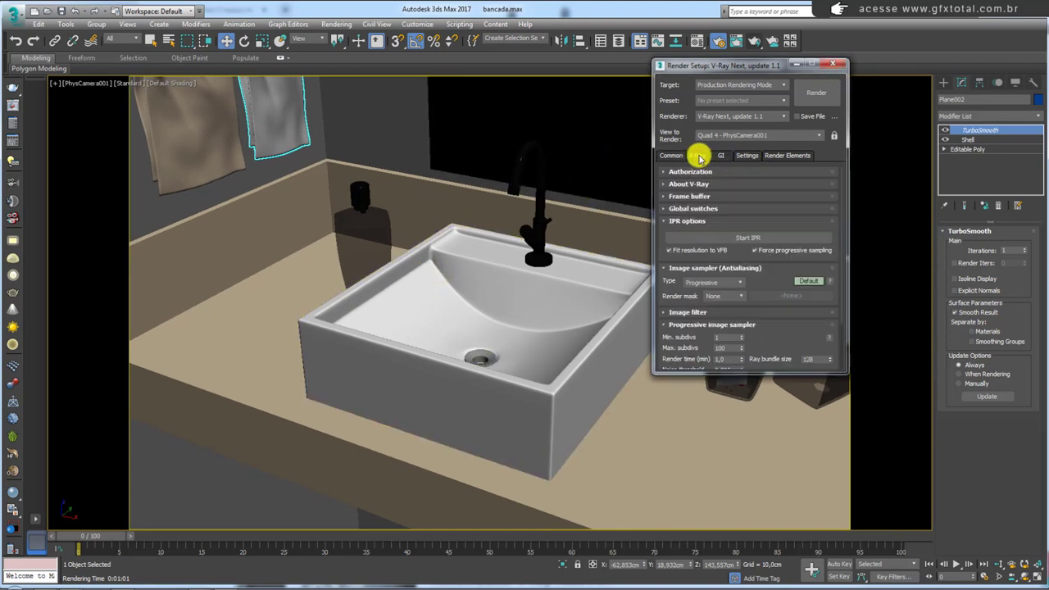
click(672, 222)
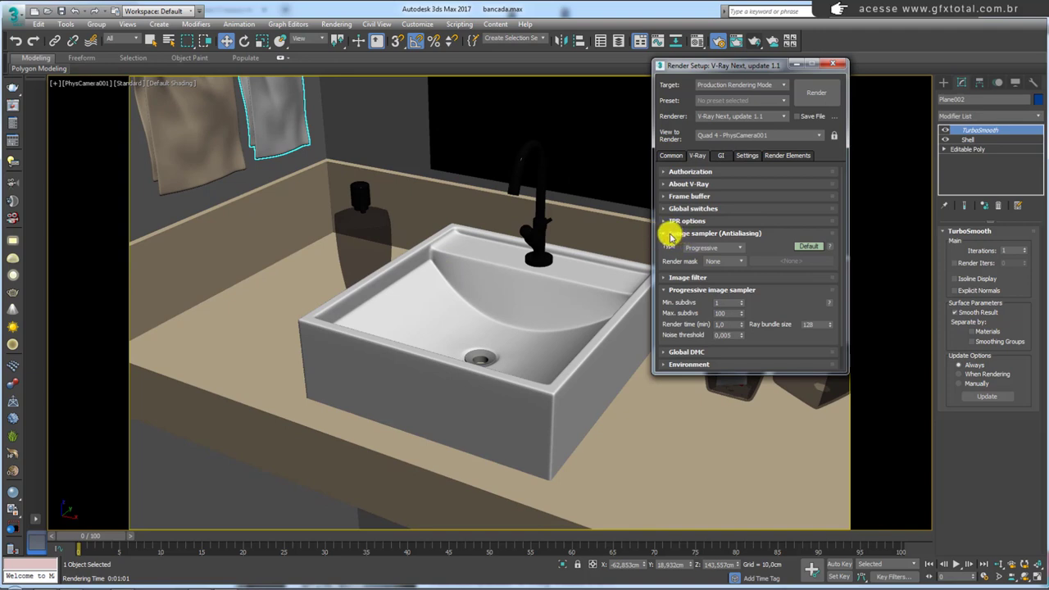
click(737, 248)
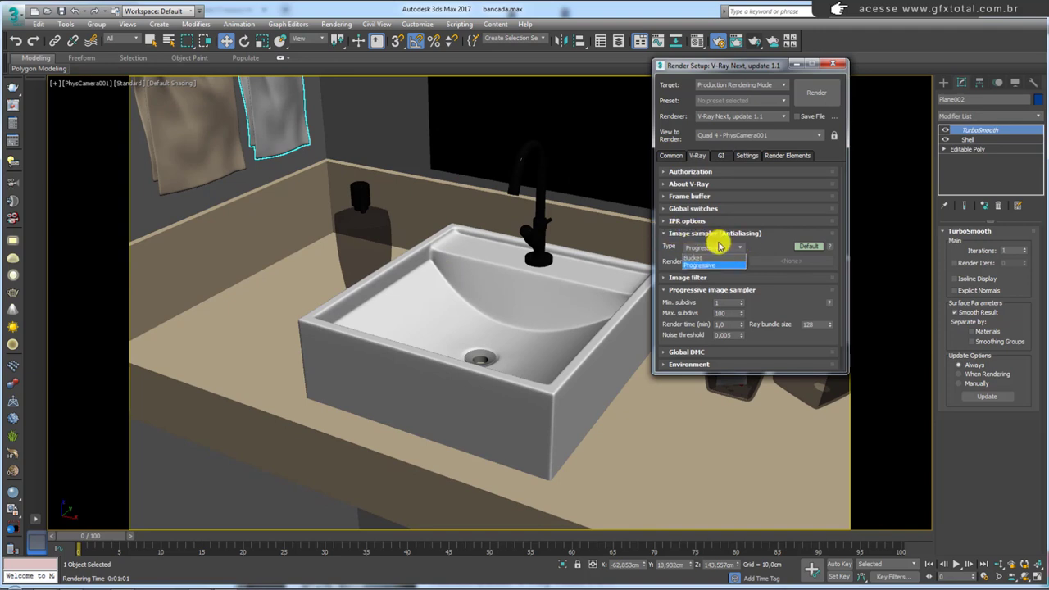
click(706, 259)
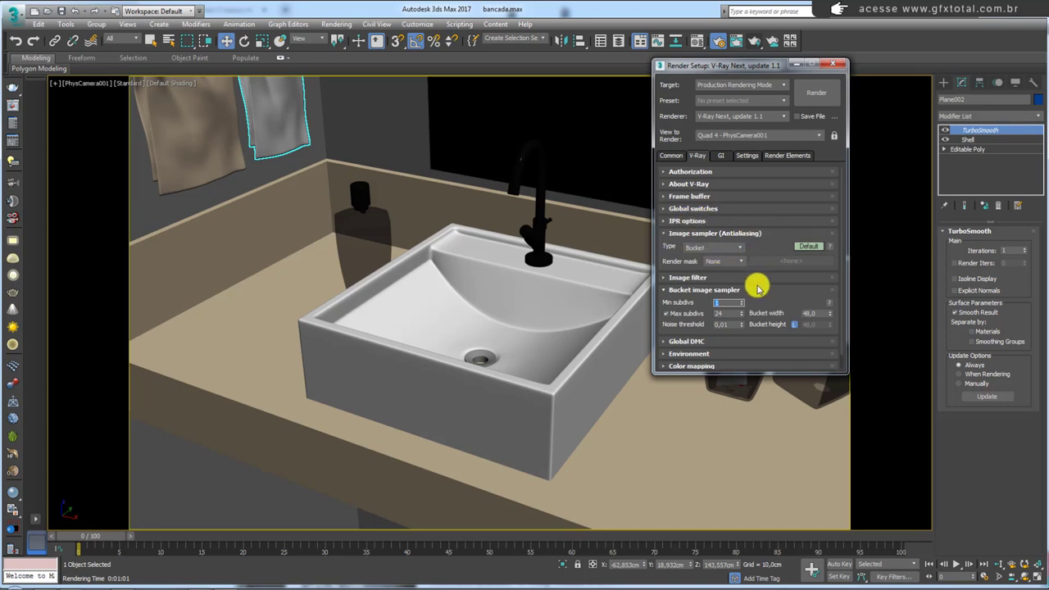
click(680, 277)
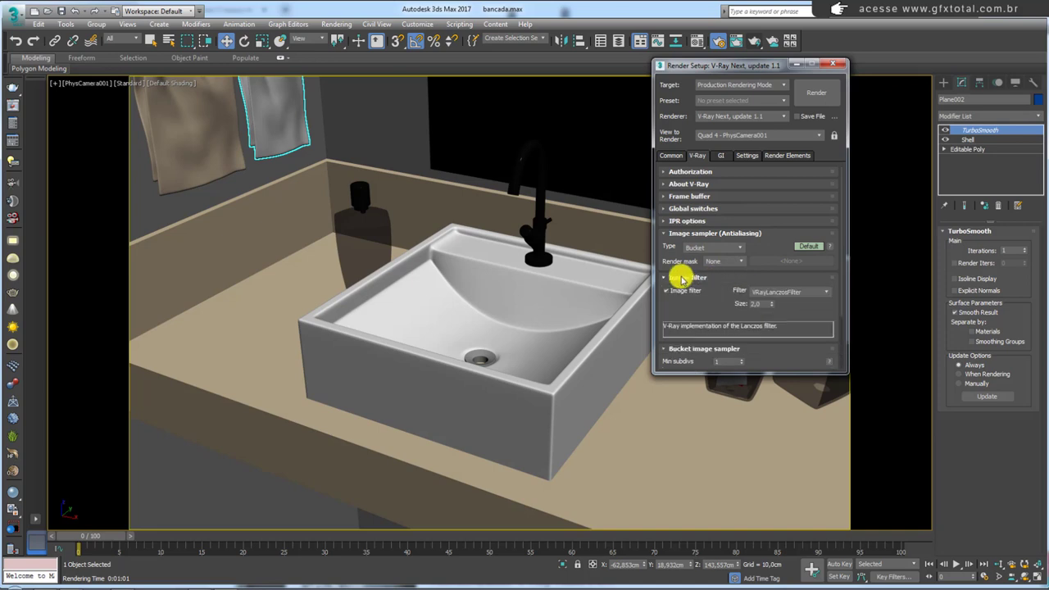
click(810, 293)
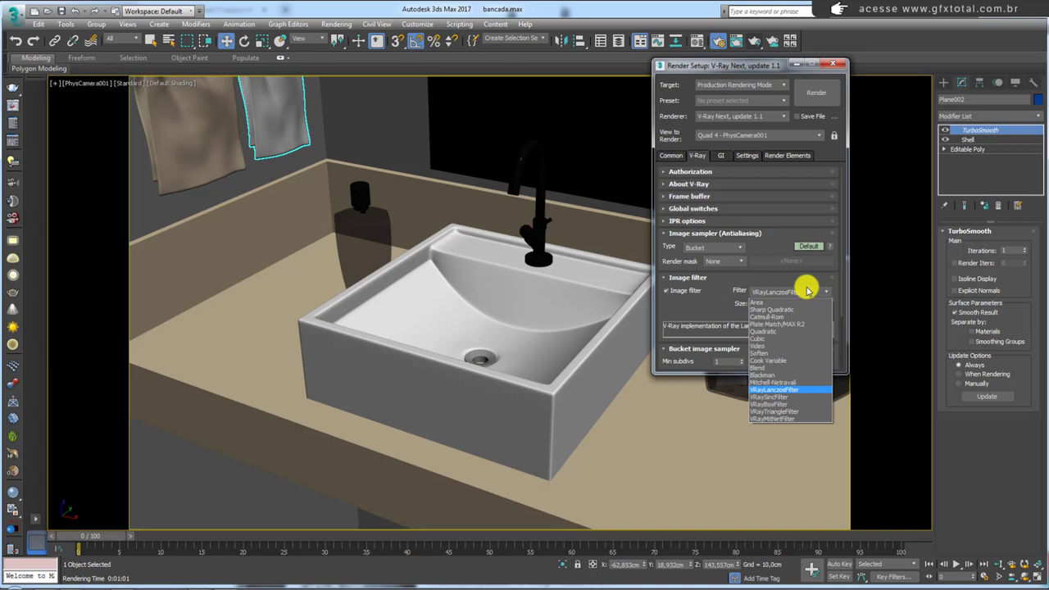
click(793, 291)
click(695, 279)
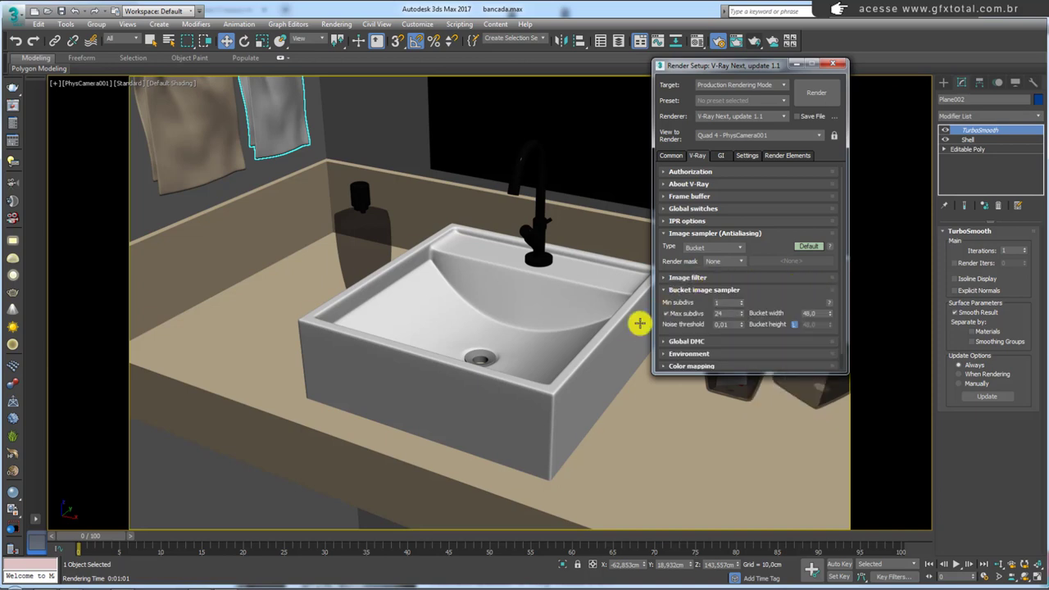
click(629, 328)
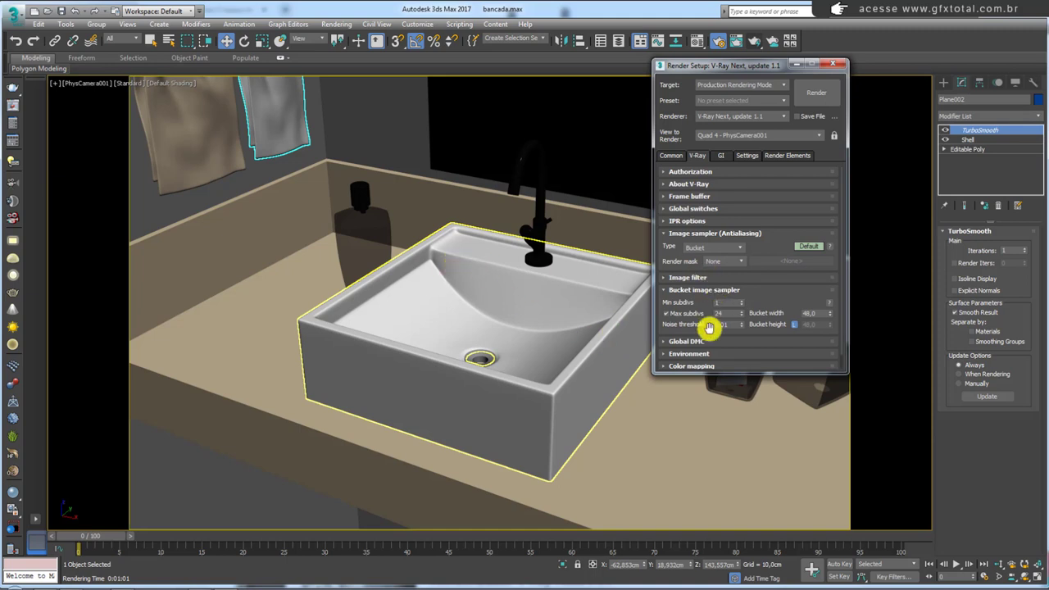
Expand and review the Global DMC settings.
click(671, 341)
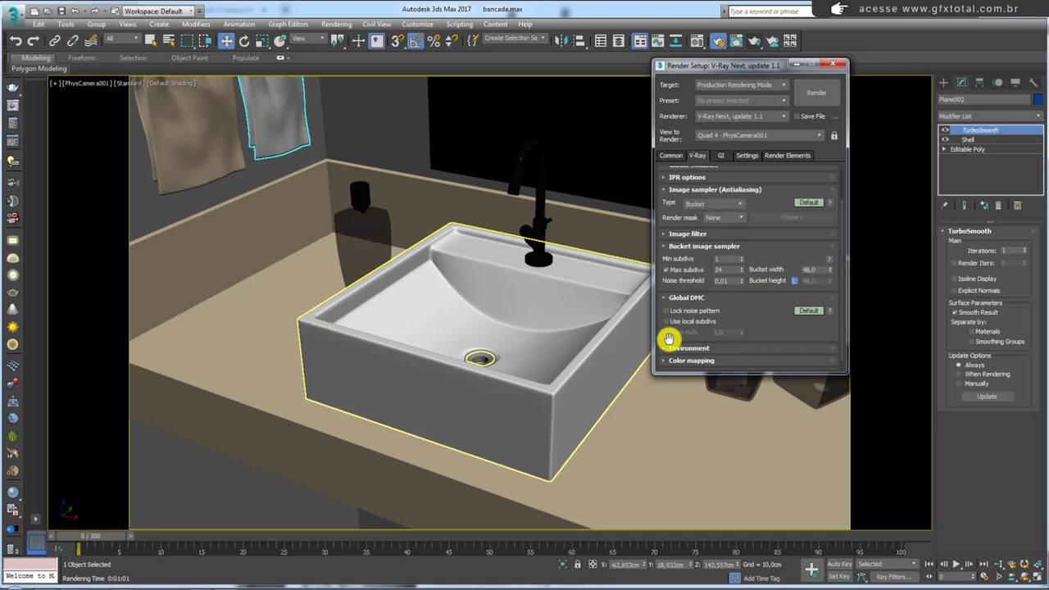
scroll(752, 280, down, 1)
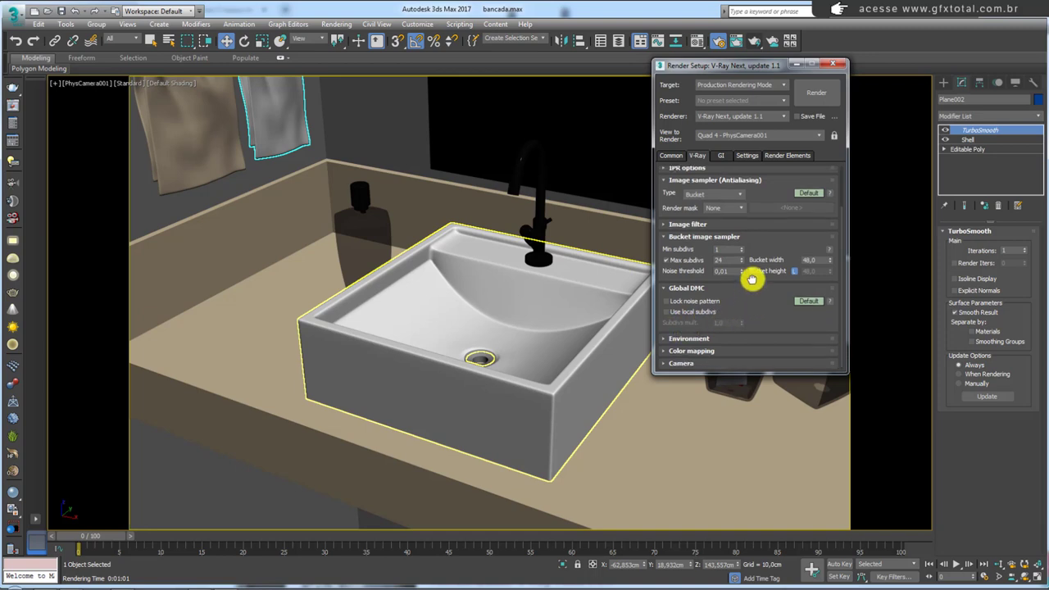
scroll(752, 280, up, 2)
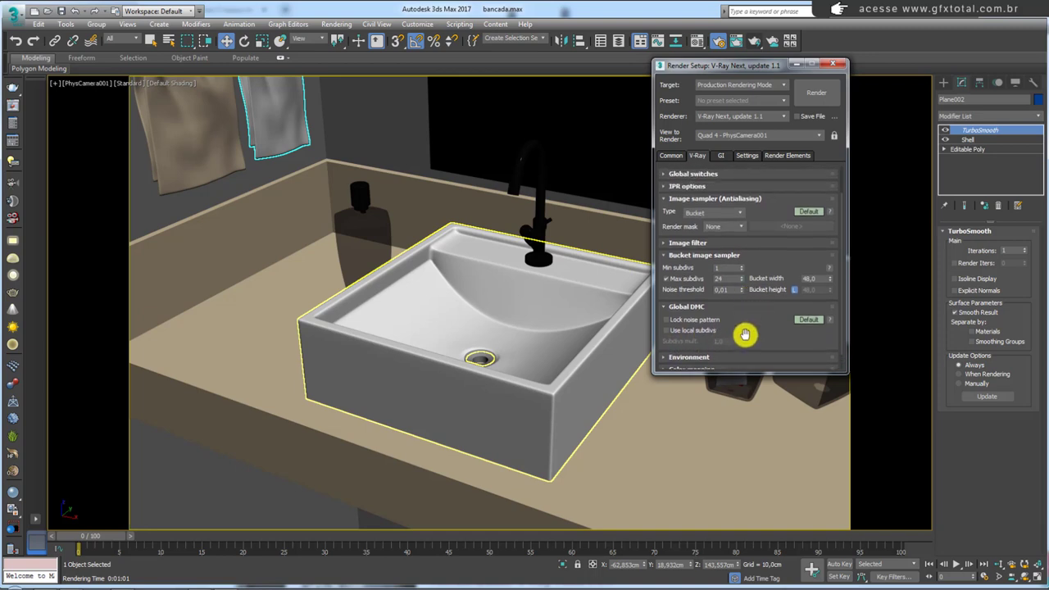
scroll(693, 328, down, 2)
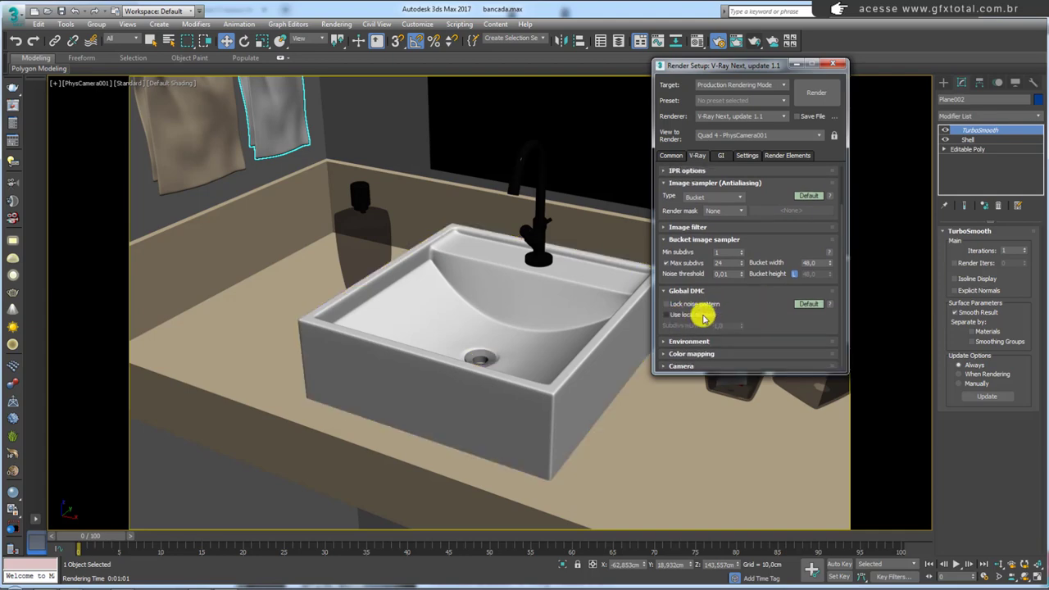
Enable per-material subdivs and edit the cuba sink material's reflection subdivisions.
click(697, 40)
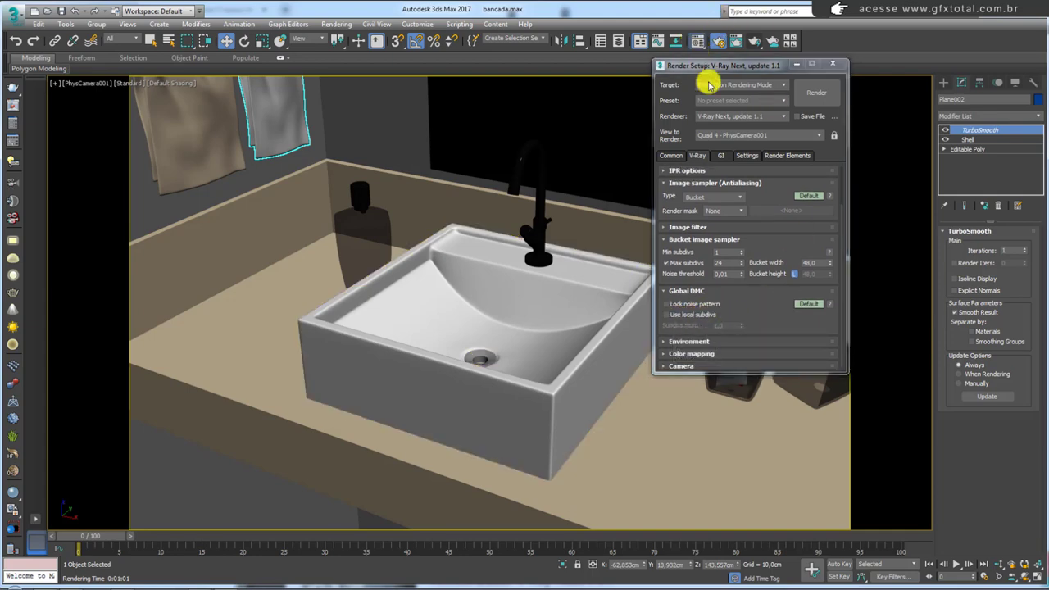
drag(752, 109, 243, 80)
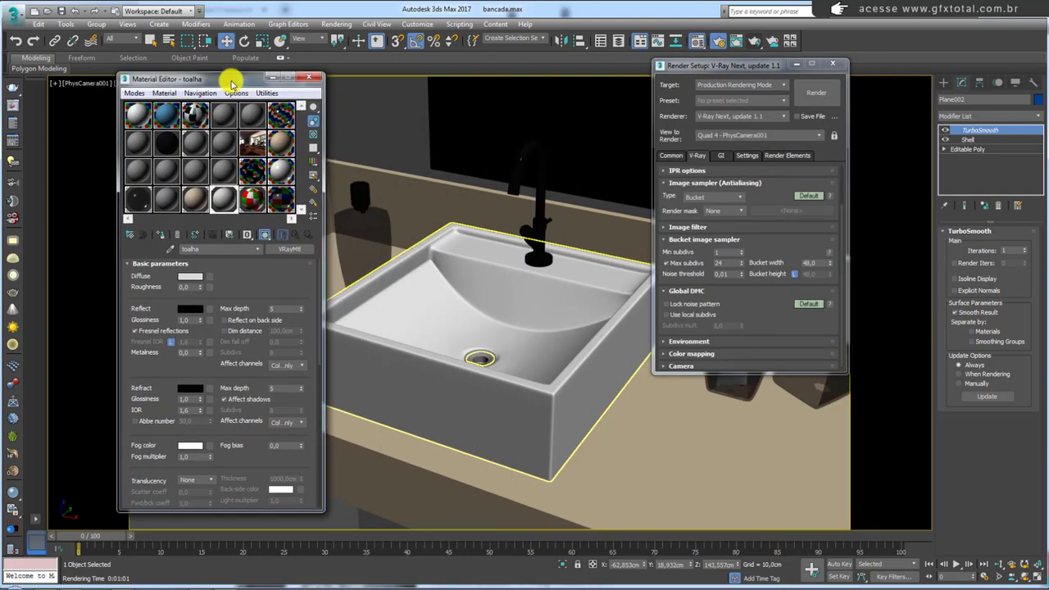
click(310, 167)
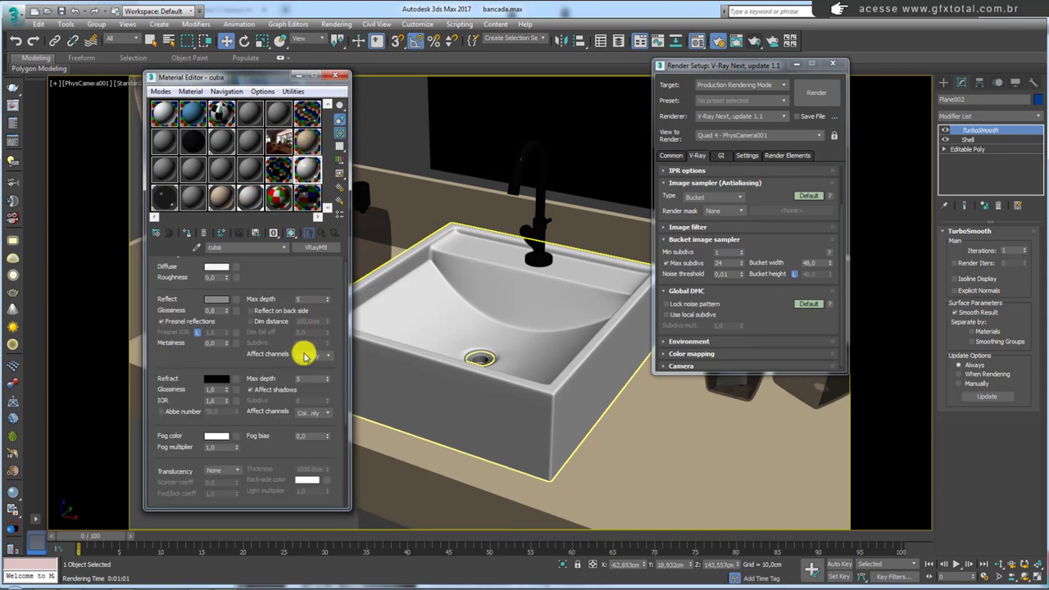
drag(328, 337, 272, 337)
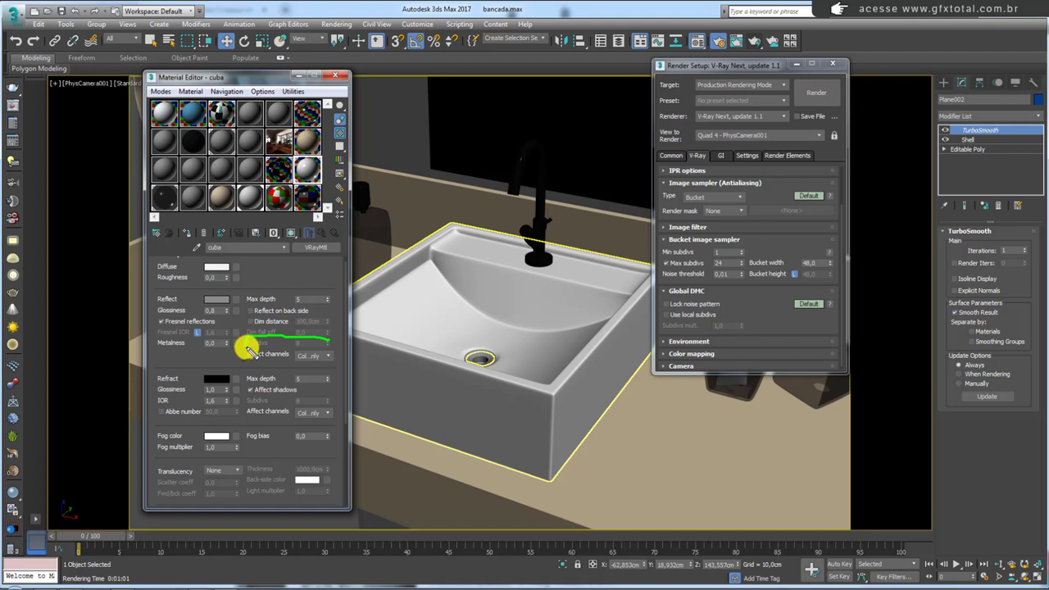
mouse_move(249, 349)
mouse_down()
mouse_move(301, 342)
mouse_move(263, 328)
mouse_up()
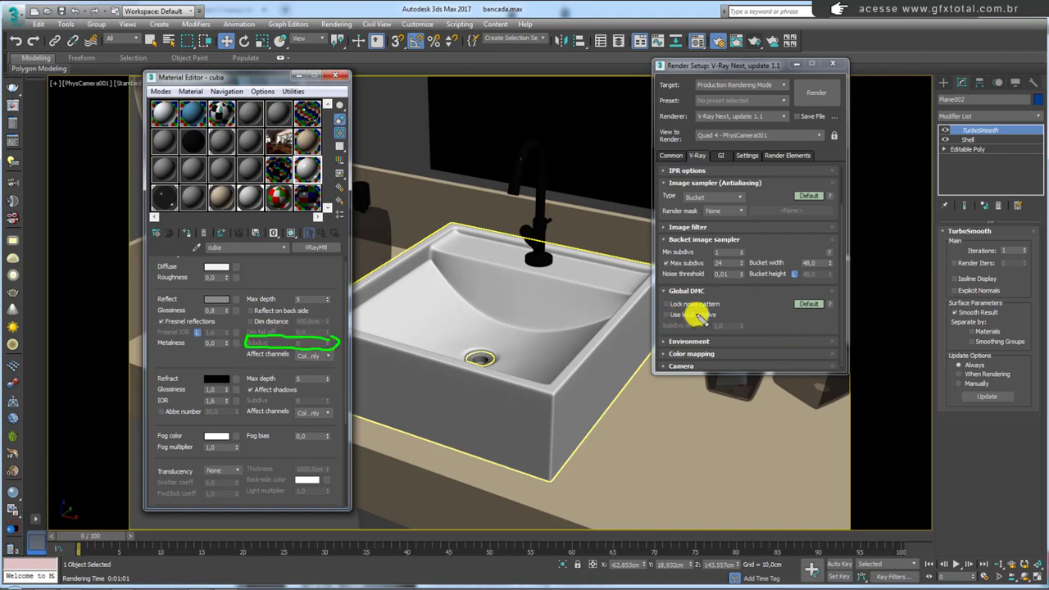
click(666, 314)
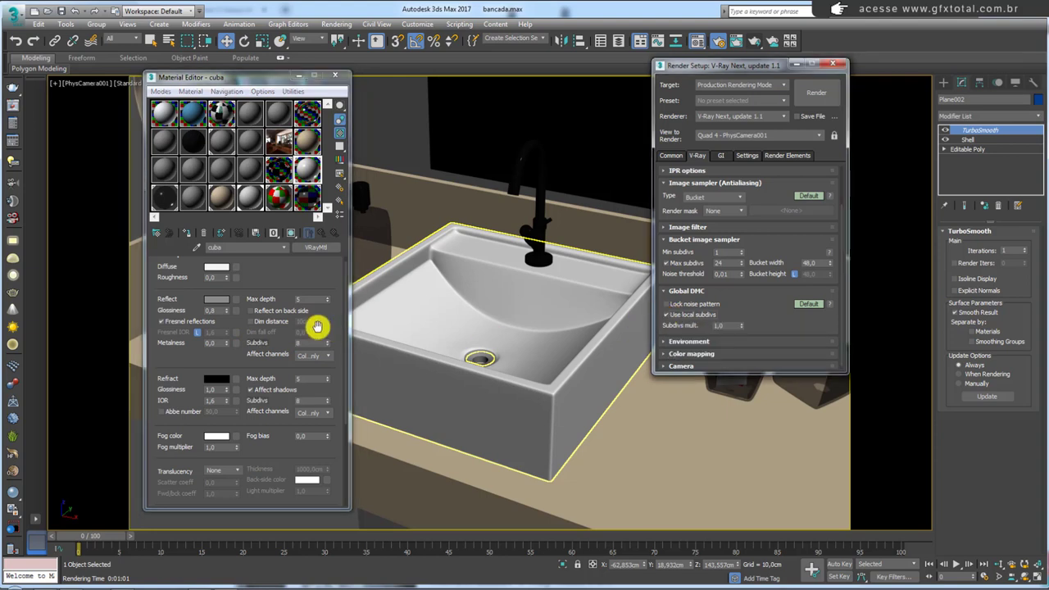
click(312, 343)
text(32)
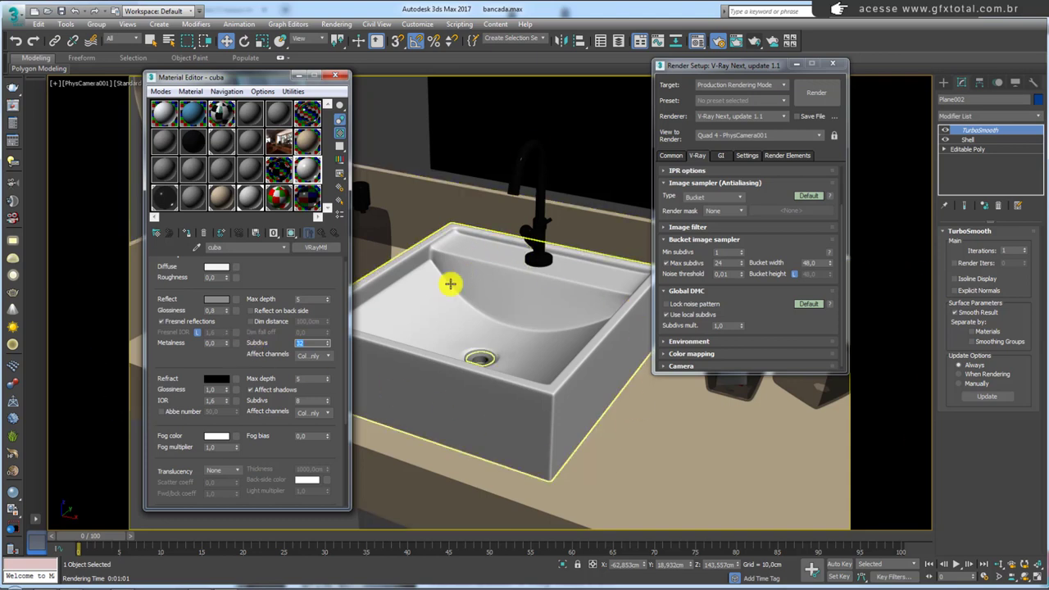
click(539, 236)
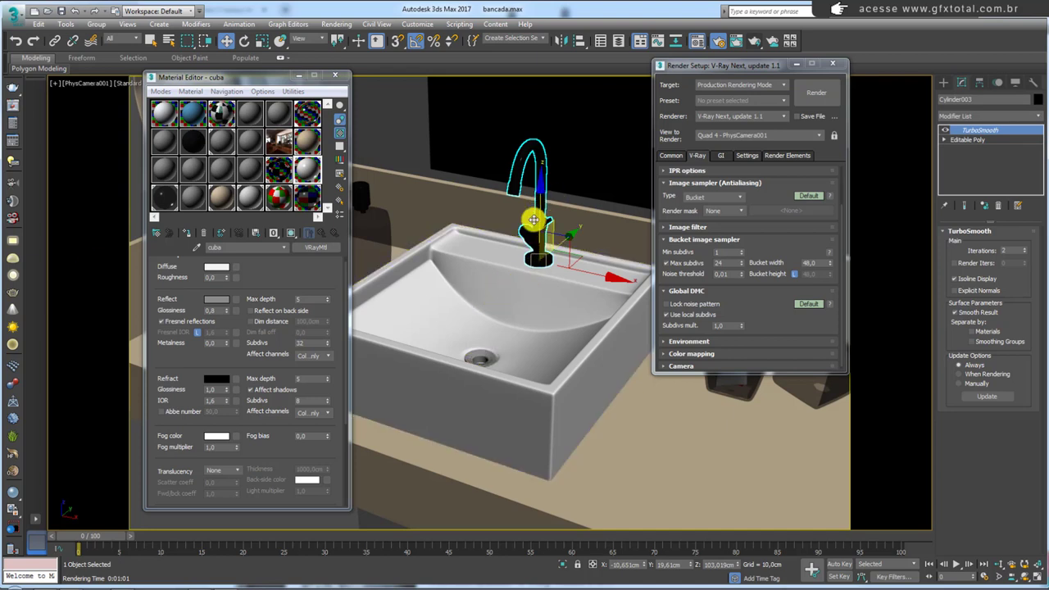
Set reflection subdivisions to 16 on the cromo and bancada materials.
click(308, 166)
double_click(309, 351)
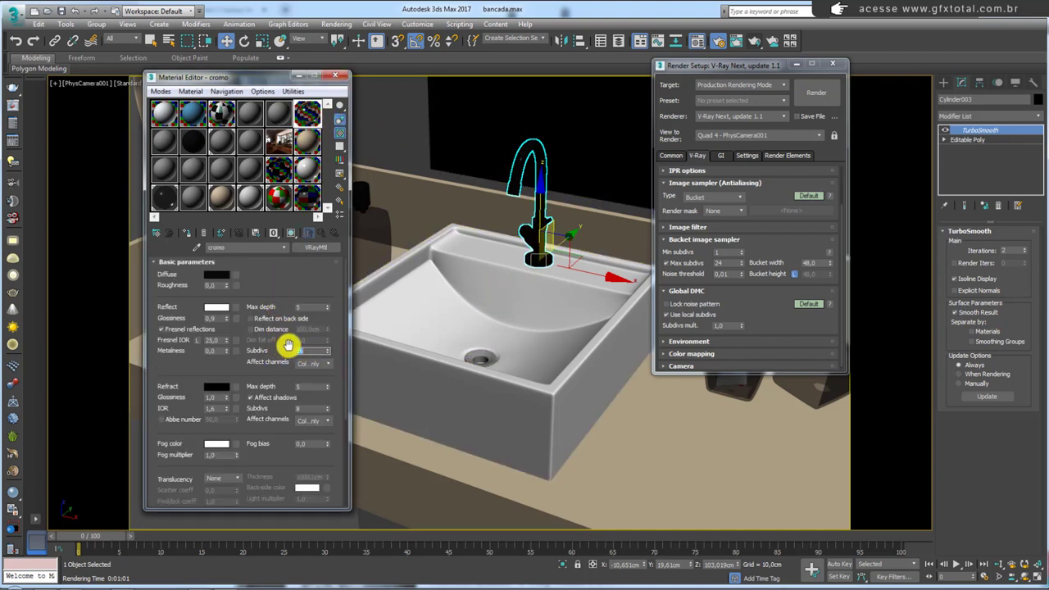
text(16)
key(Return)
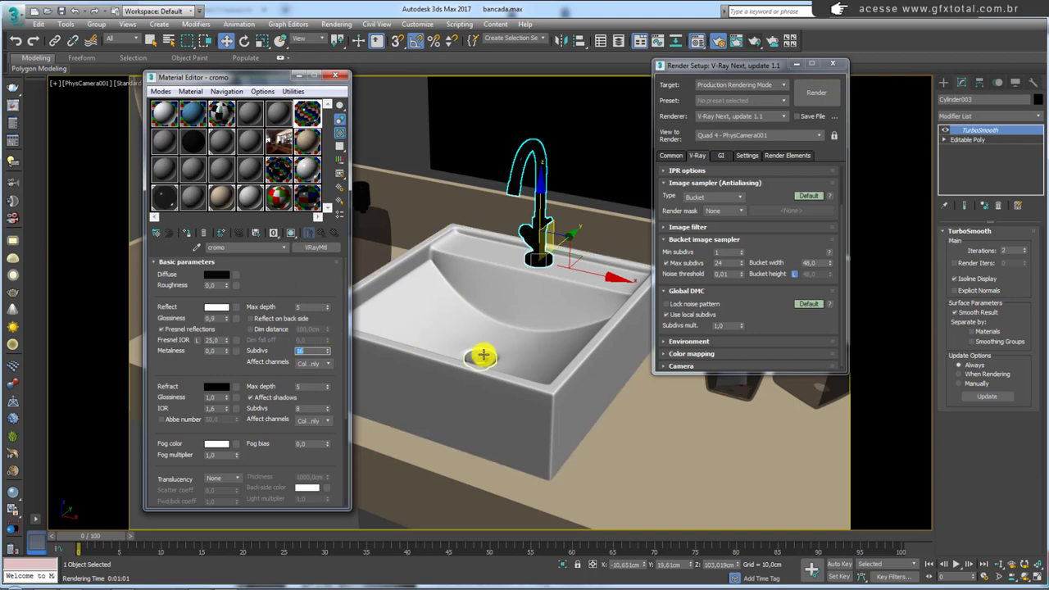
click(423, 462)
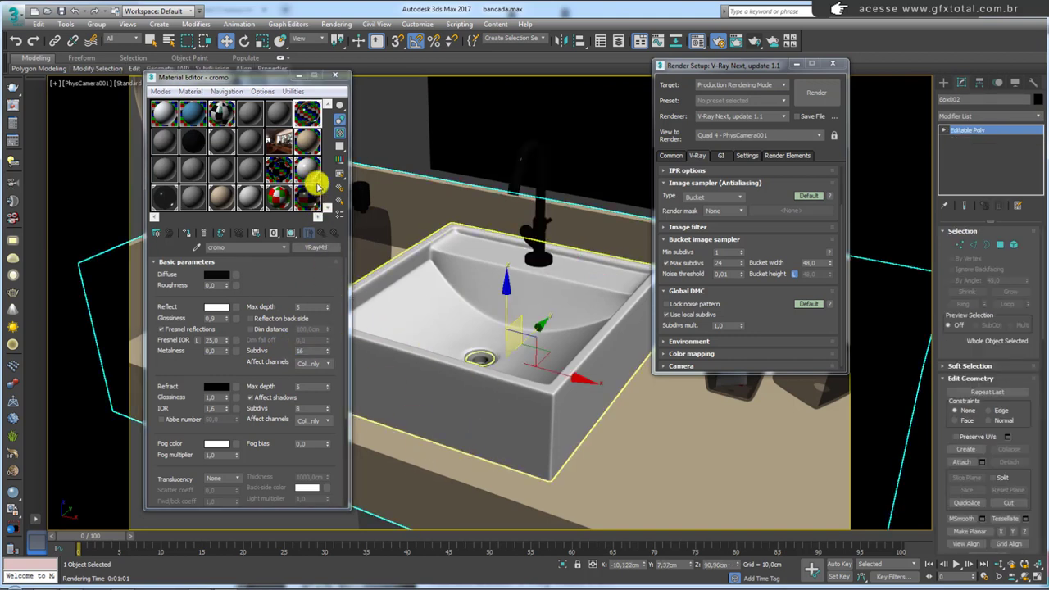
click(306, 143)
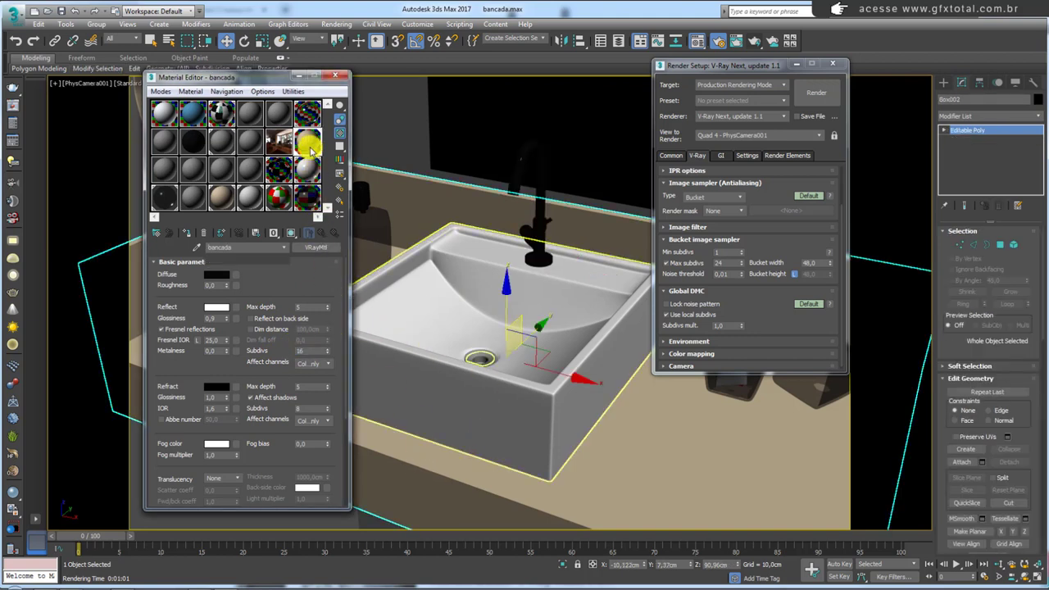
double_click(311, 350)
text(16)
key(Return)
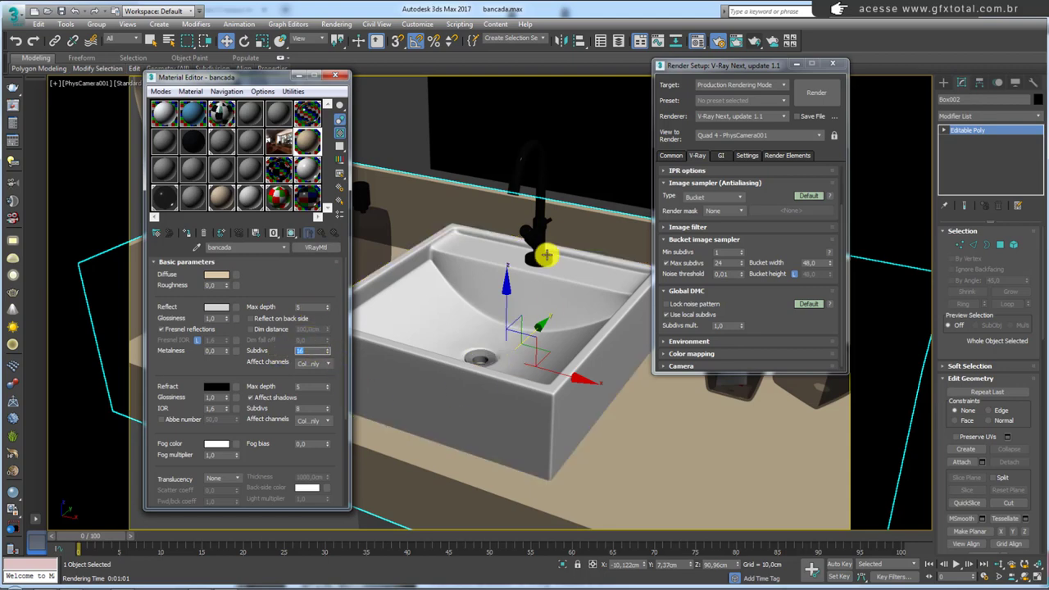
Close the Material Editor and Render Setup, then reframe PhysCamera001 closer on the sink.
click(335, 75)
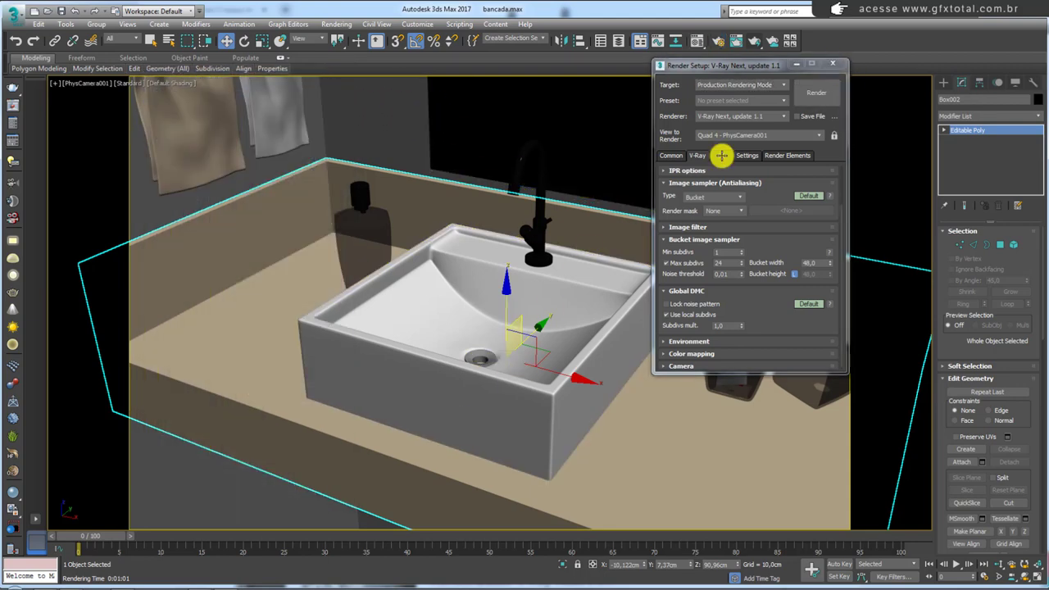
key(F10)
middle_drag(515, 279, 516, 319)
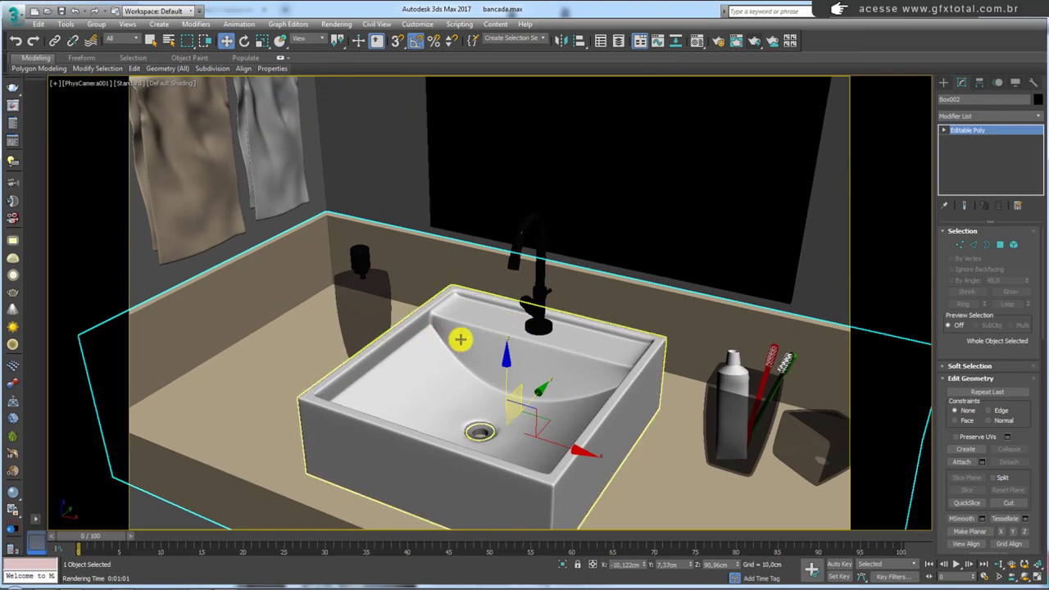
key(p)
mouse_move(653, 363)
alt+middle_down()
mouse_move(632, 346)
mouse_move(552, 349)
mouse_move(582, 353)
alt+middle_up()
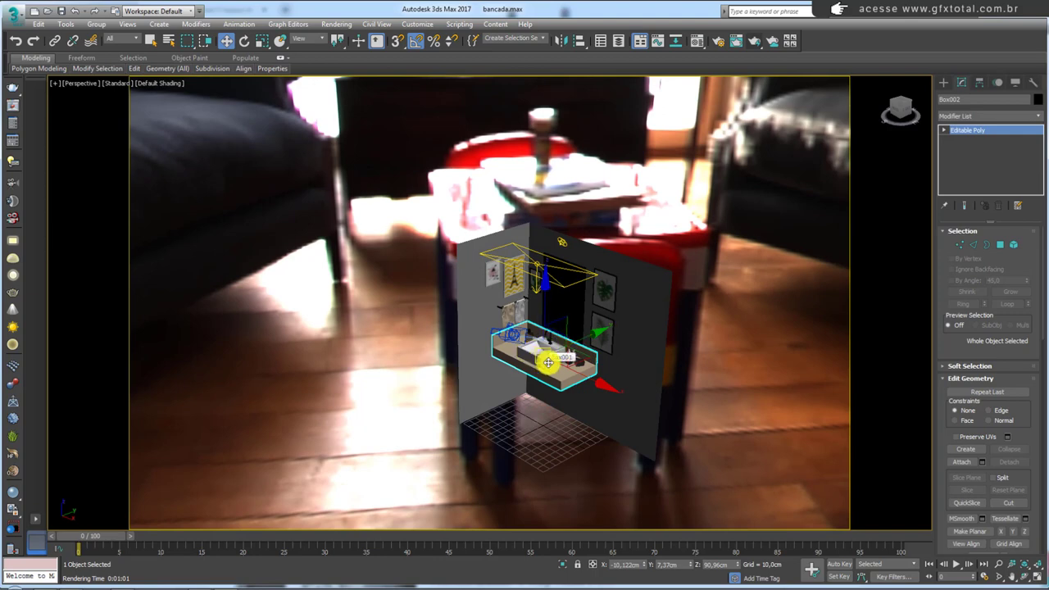
key(c)
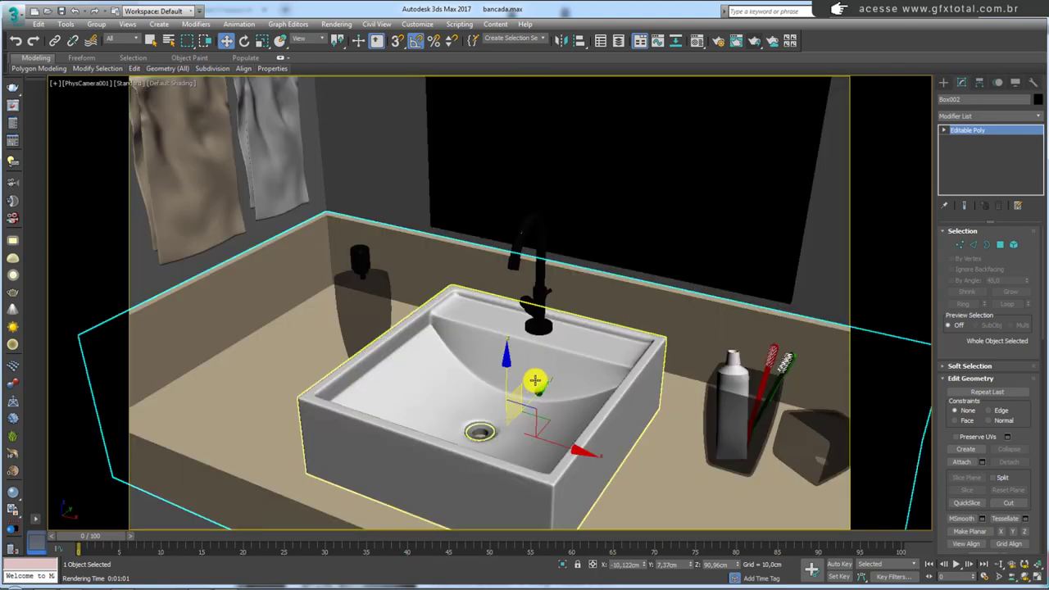
mouse_move(536, 380)
middle_down()
mouse_move(530, 339)
mouse_move(527, 354)
middle_up()
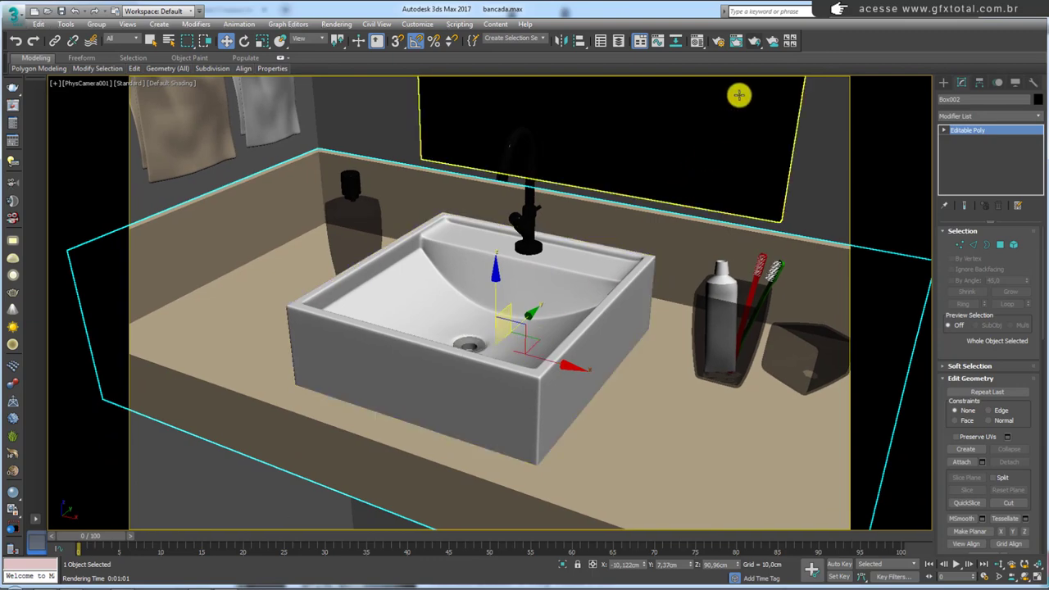
Reopen Render Setup and review the Brute force GI and Light cache rollouts.
click(719, 41)
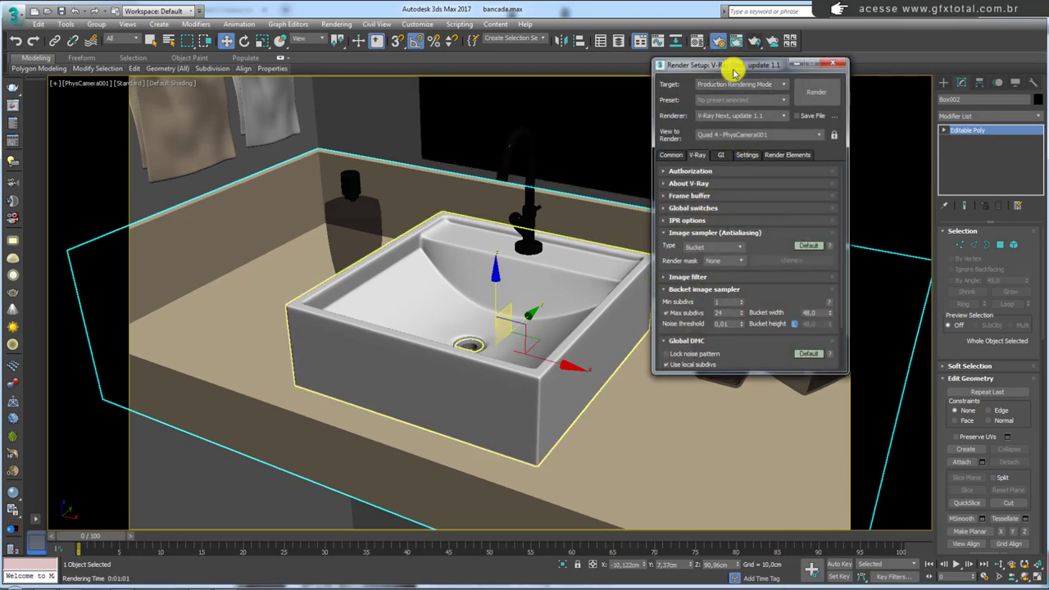
drag(733, 66, 688, 64)
click(678, 154)
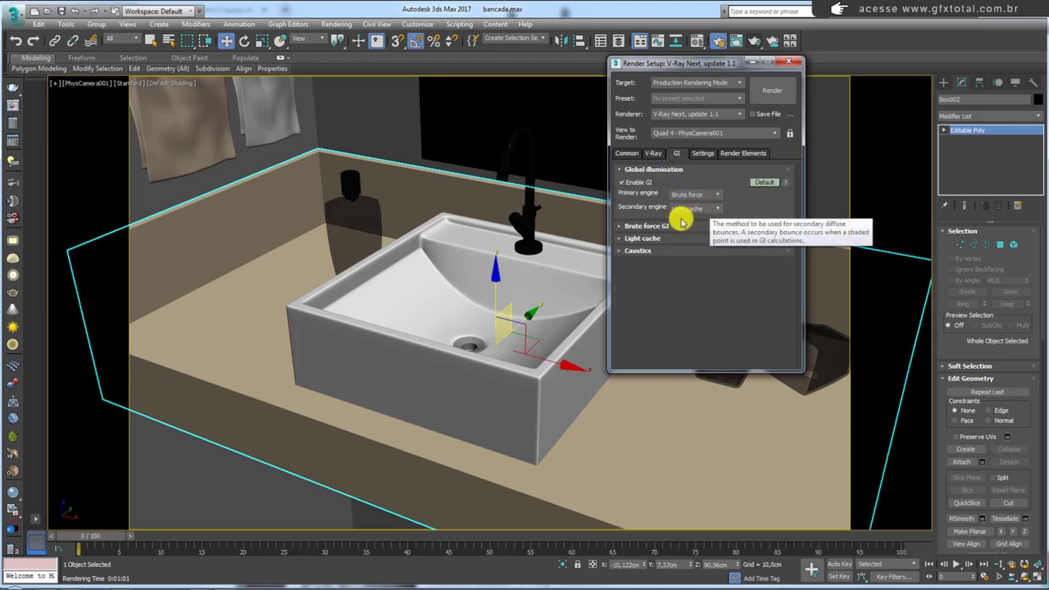
click(653, 227)
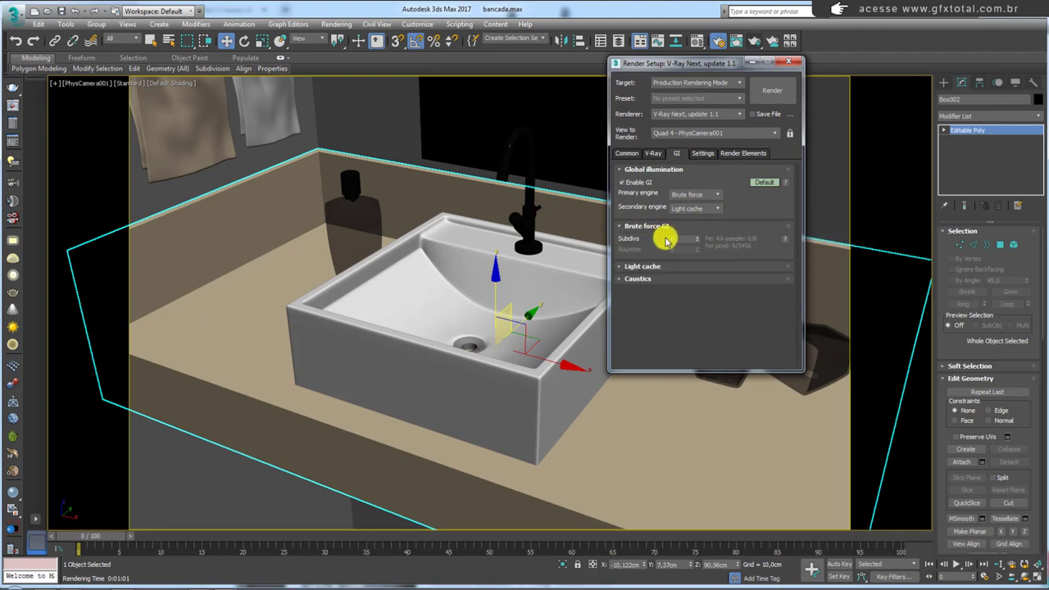
double_click(673, 238)
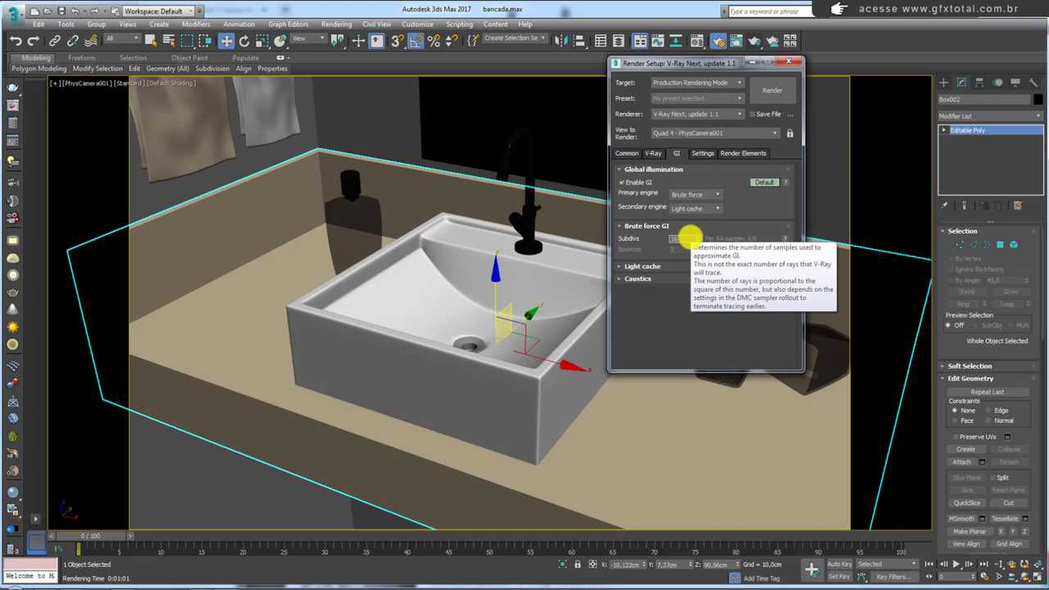
click(652, 265)
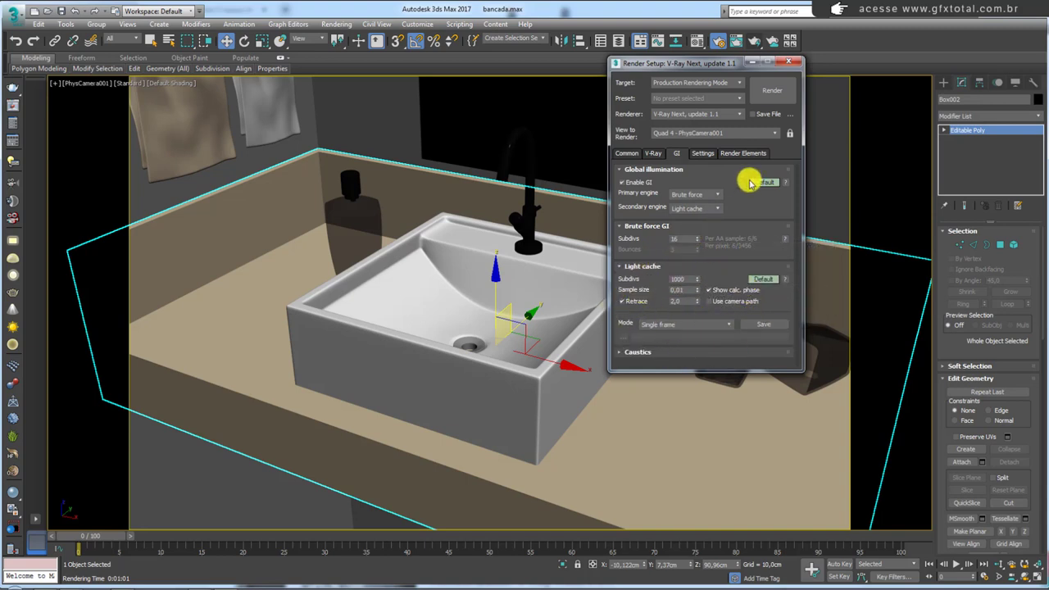
Browse the Settings and Render Elements tabs, ending on the Common tab.
click(702, 153)
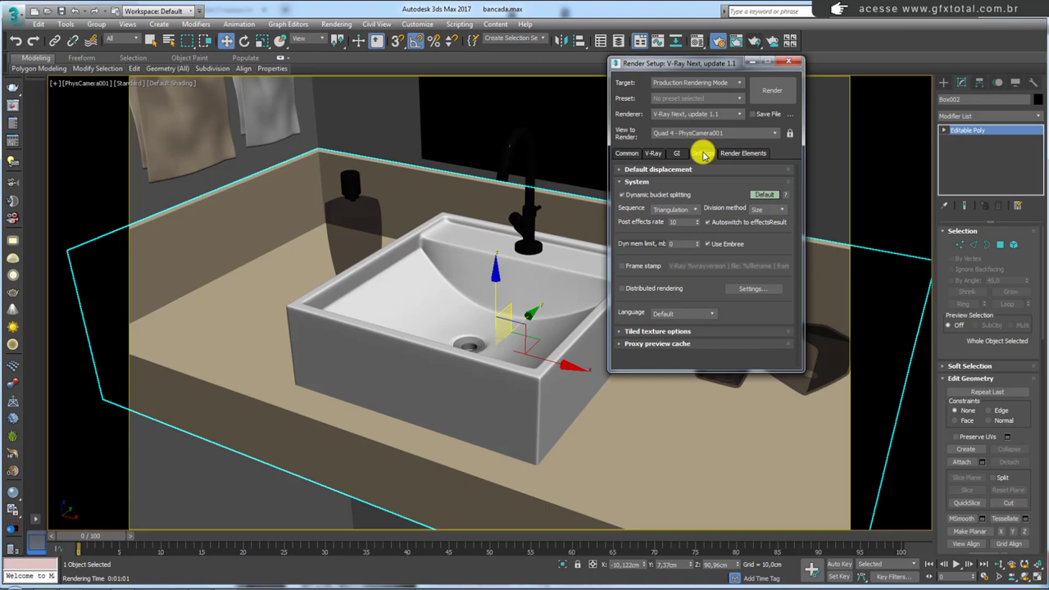
click(666, 168)
click(665, 168)
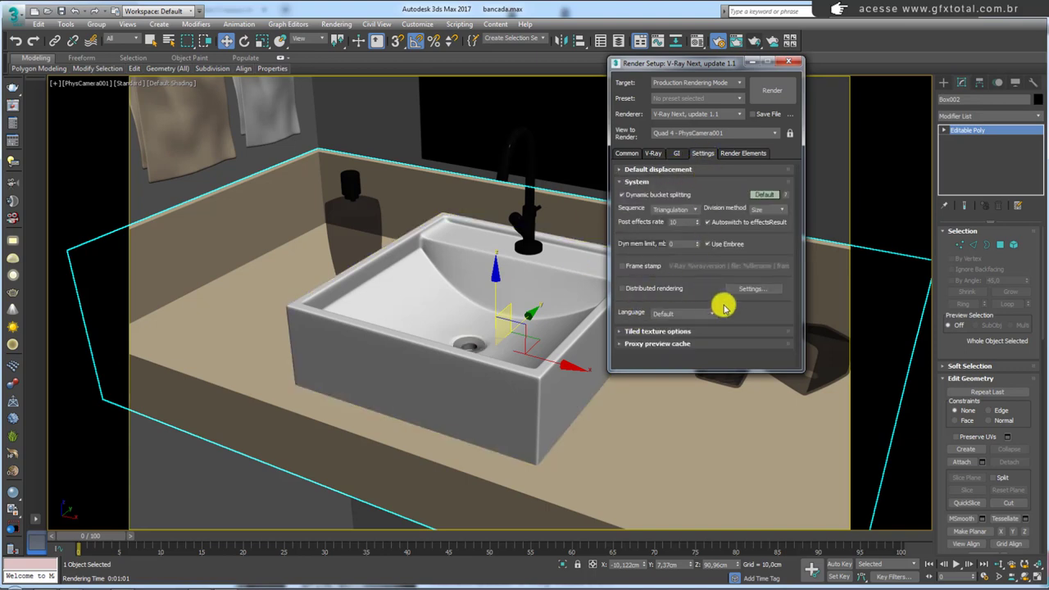
click(743, 153)
click(702, 154)
click(677, 153)
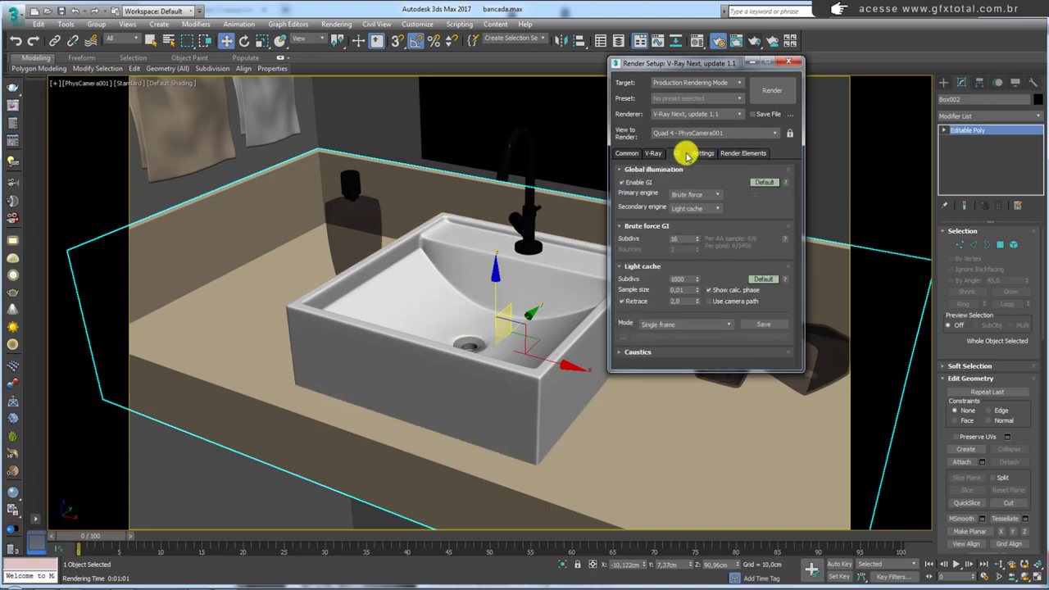
click(653, 154)
click(627, 153)
drag(724, 72, 703, 69)
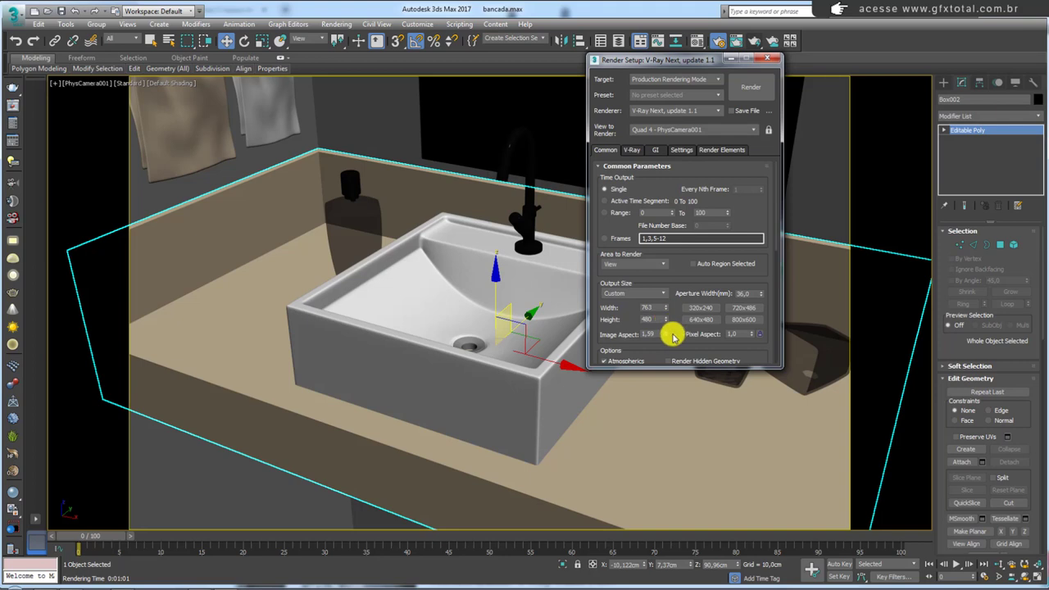
Set the output to 400 × 252 and render a V-Ray test of the sink camera view.
double_click(653, 309)
text(400)
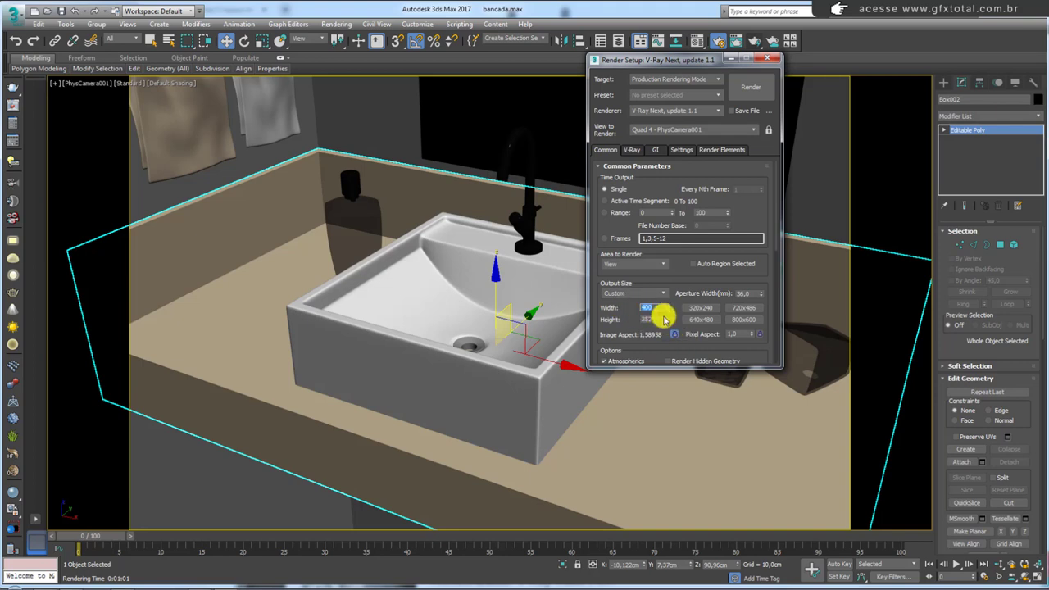
double_click(647, 319)
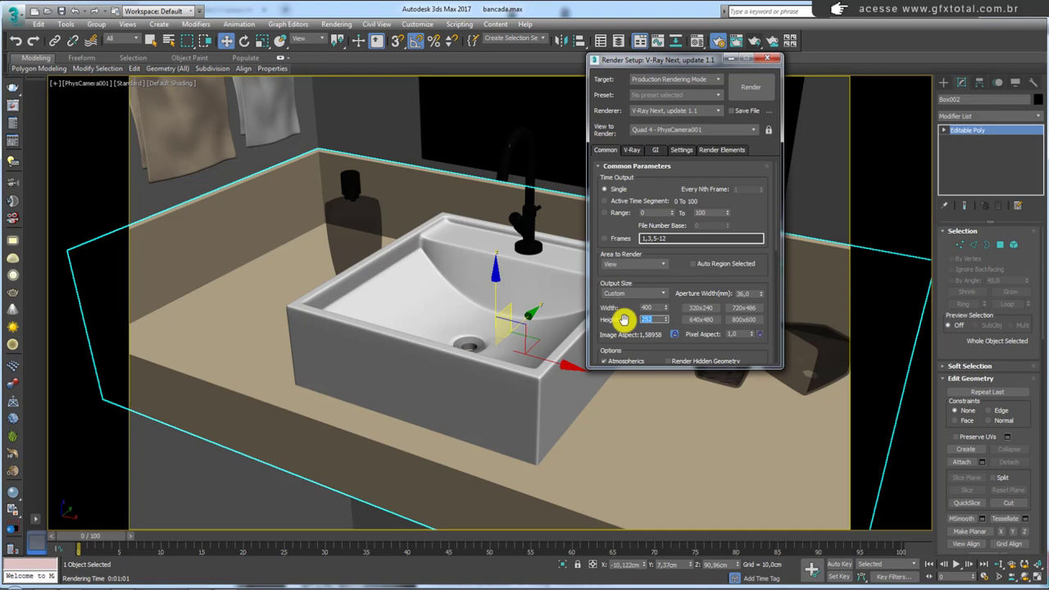
click(748, 86)
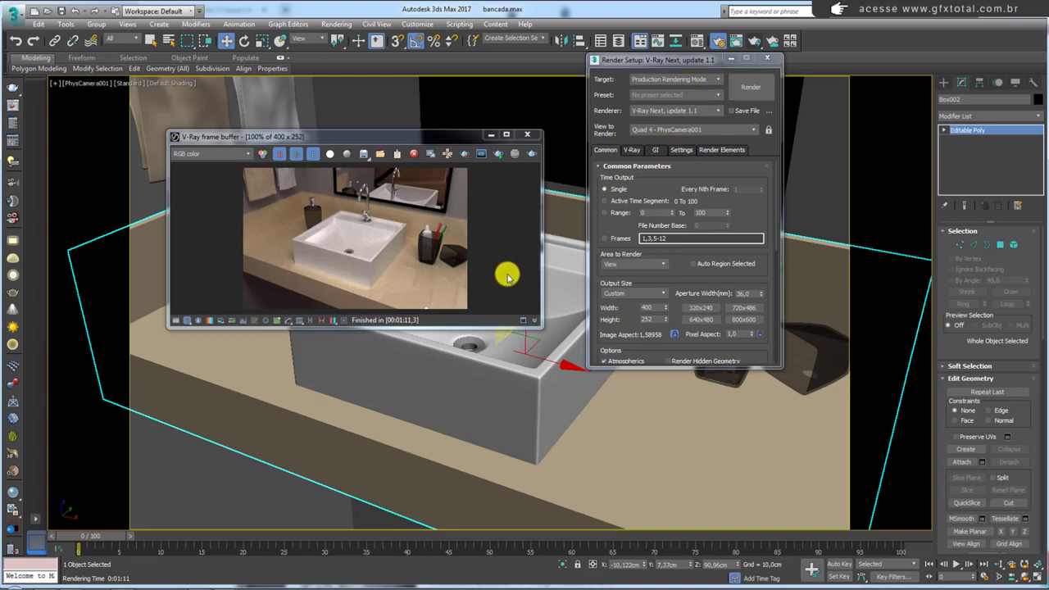
Enlarge the test render, mark problem areas near the towel and counter, then close it.
drag(540, 325, 590, 435)
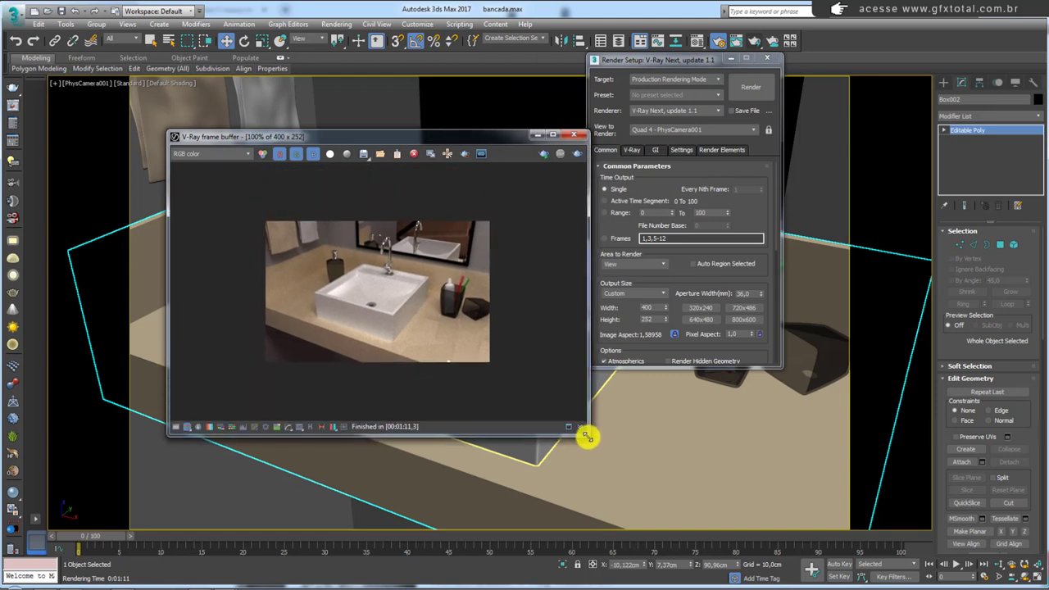
scroll(407, 308, up, 1)
scroll(405, 315, up, 1)
scroll(429, 271, up, 1)
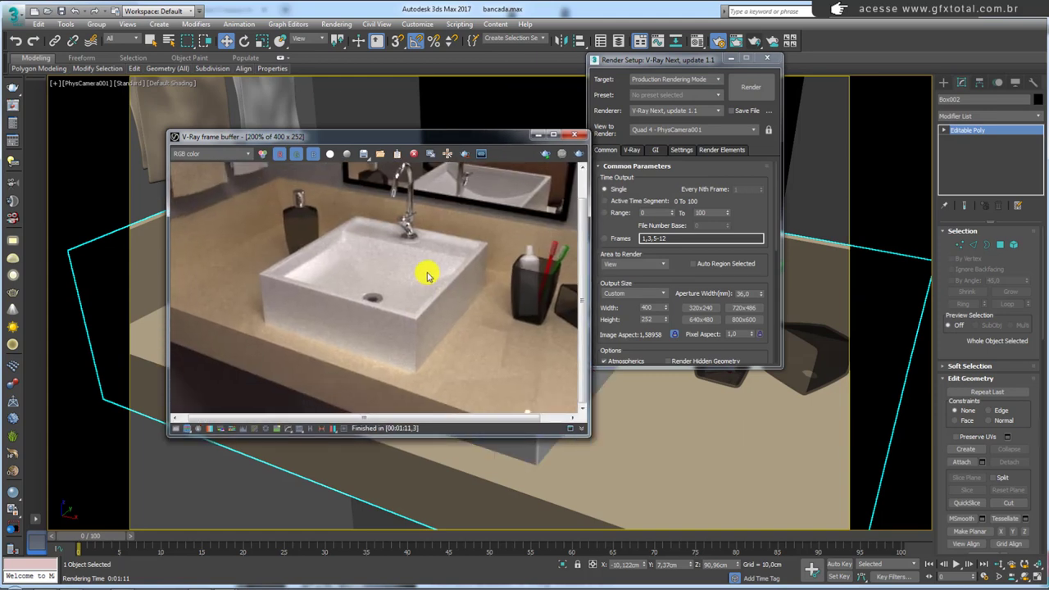
scroll(402, 237, down, 2)
scroll(395, 296, up, 1)
scroll(395, 295, down, 1)
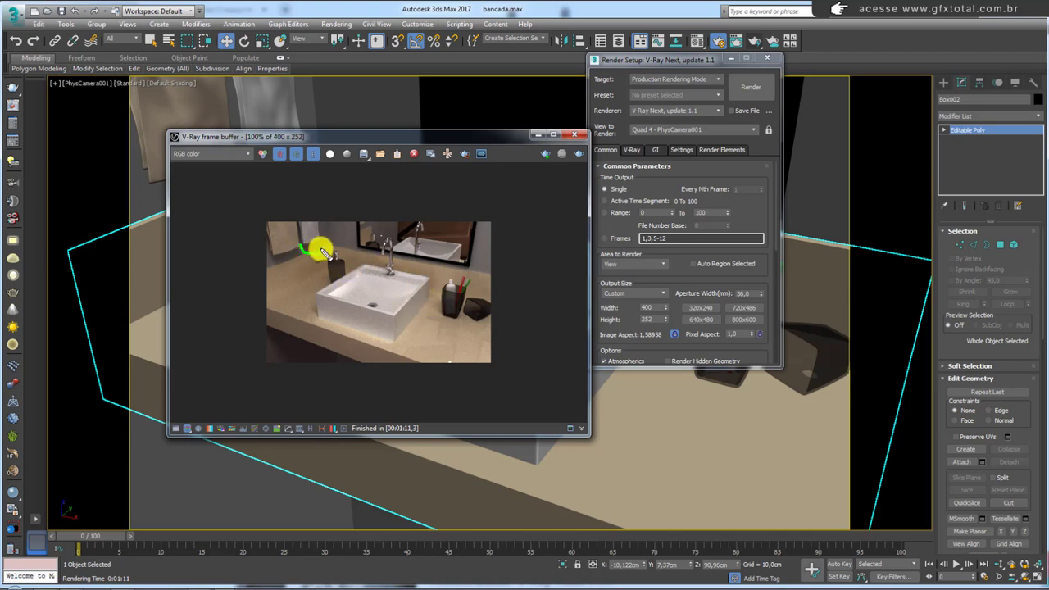
drag(323, 248, 311, 236)
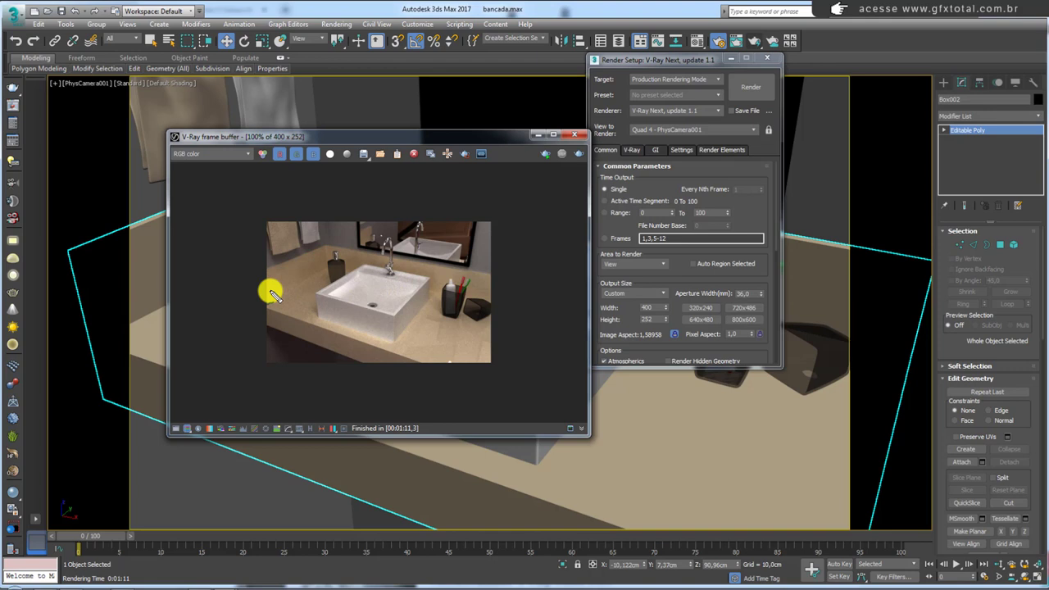
mouse_move(291, 285)
mouse_down()
mouse_move(330, 271)
mouse_move(354, 277)
mouse_up()
drag(328, 231, 336, 261)
click(577, 137)
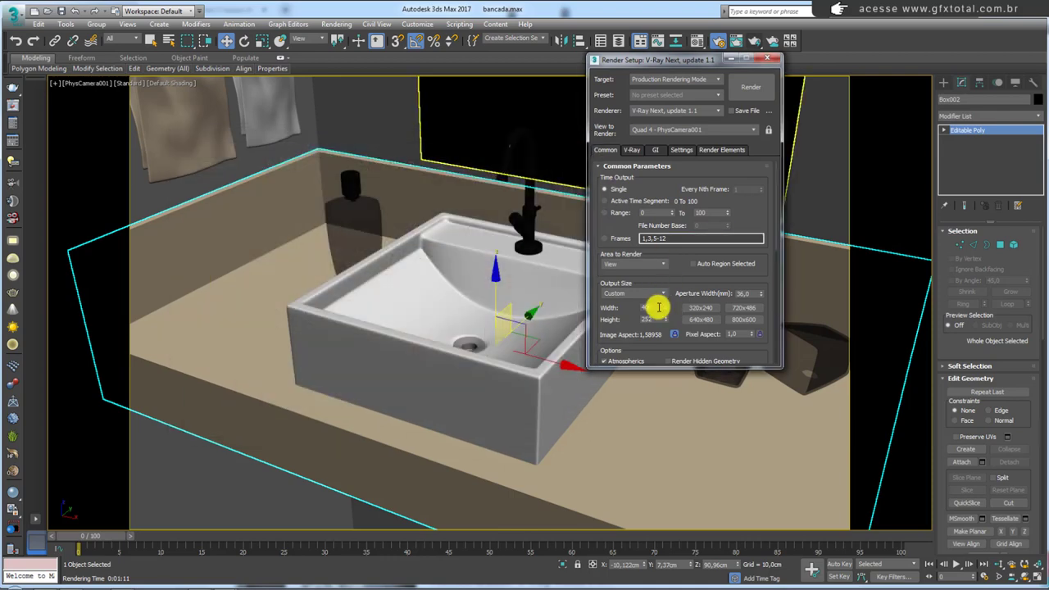
Set the output size to 1280 × 800, check the V-Ray tab, and close Render Setup.
double_click(658, 307)
text(1280)
key(Return)
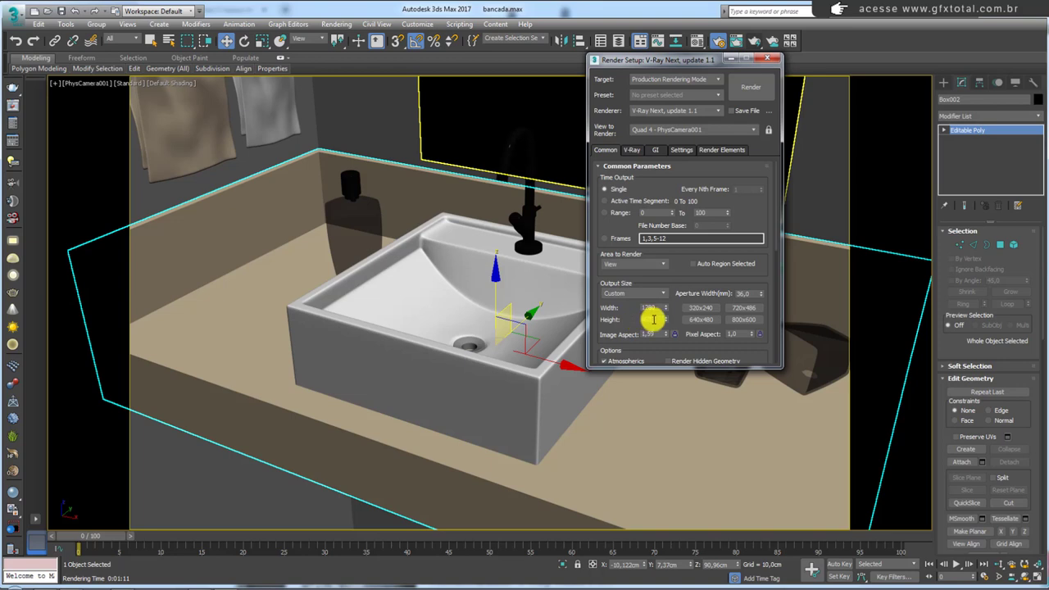
double_click(643, 319)
text(800)
key(Return)
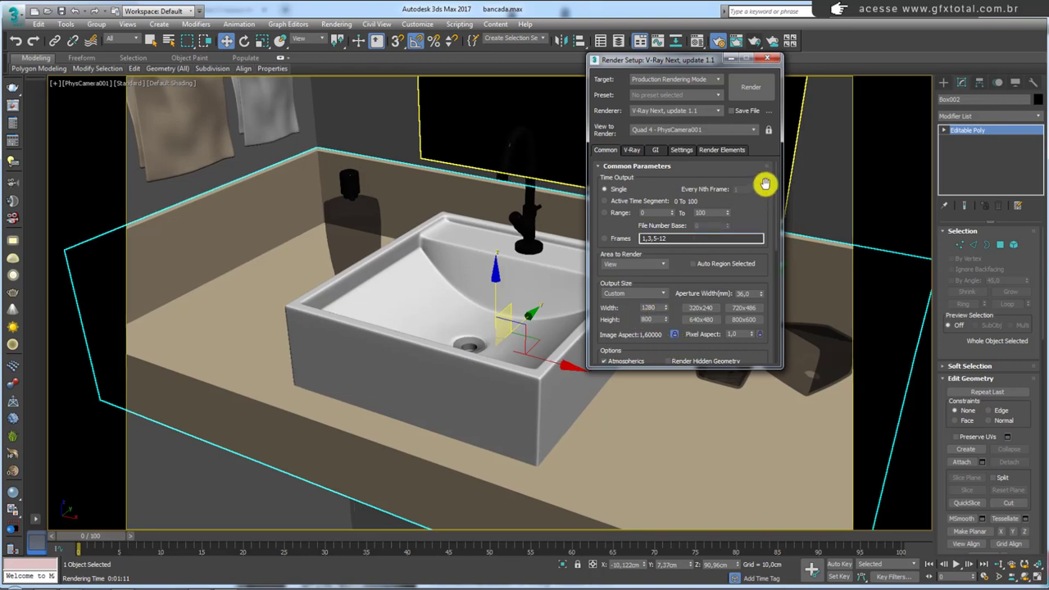
click(638, 151)
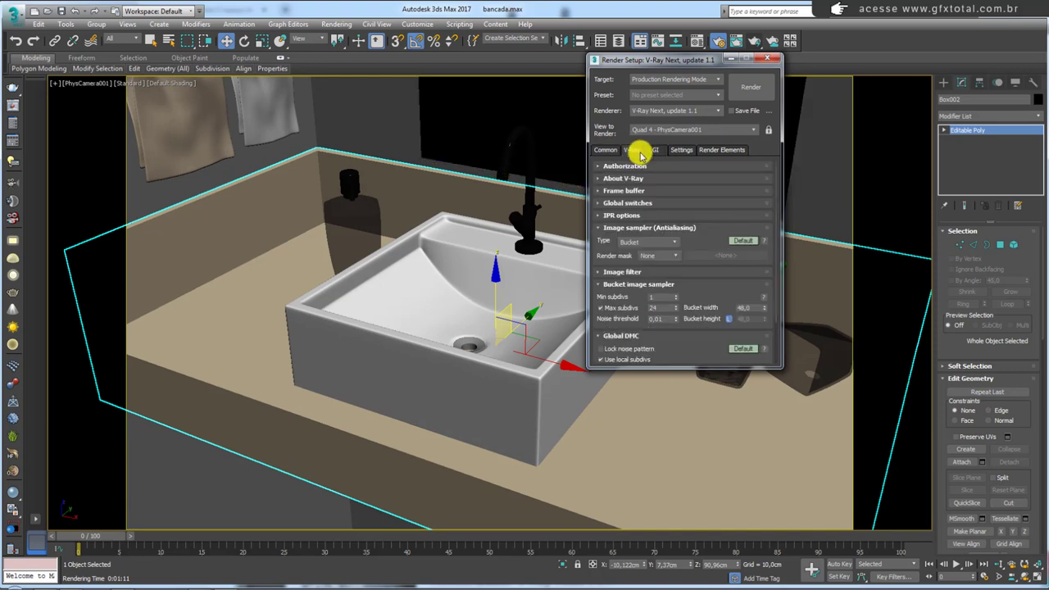
click(609, 152)
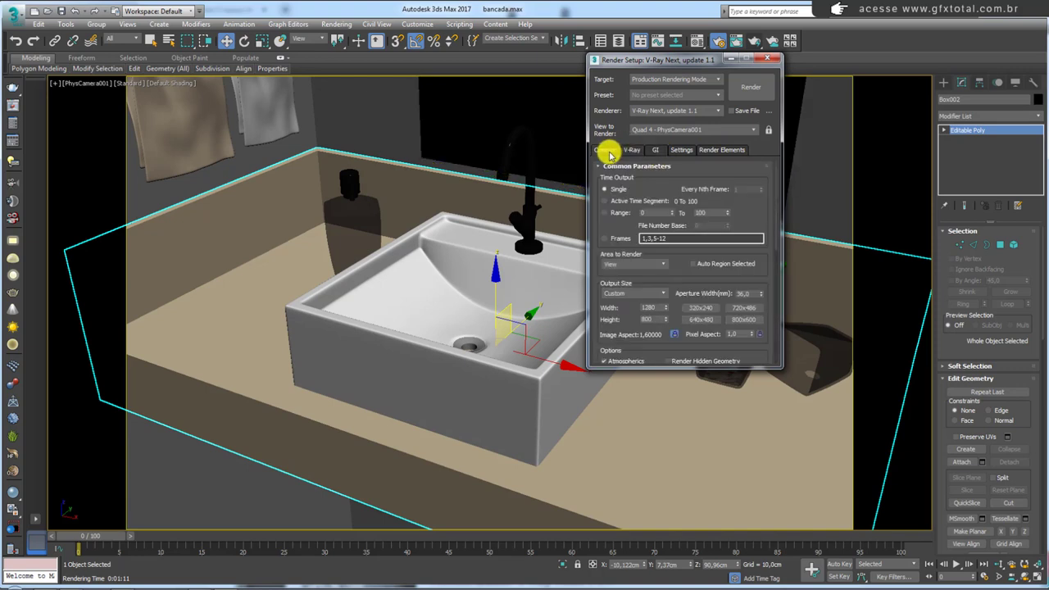
click(767, 61)
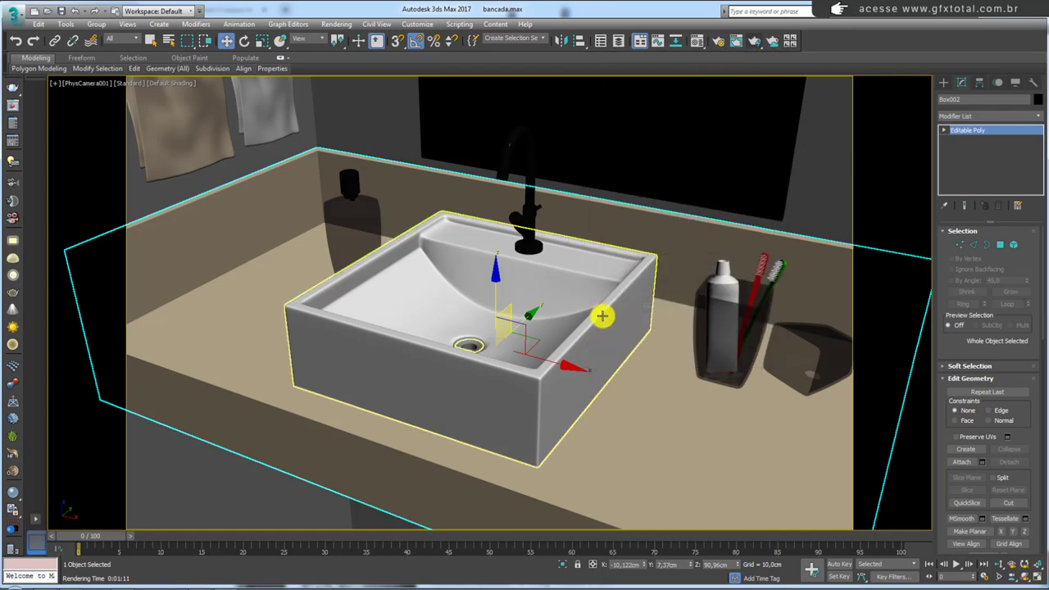
In the perspective view, change VRayLight001's intensity Multiplier.
key(p)
scroll(645, 276, up, 5)
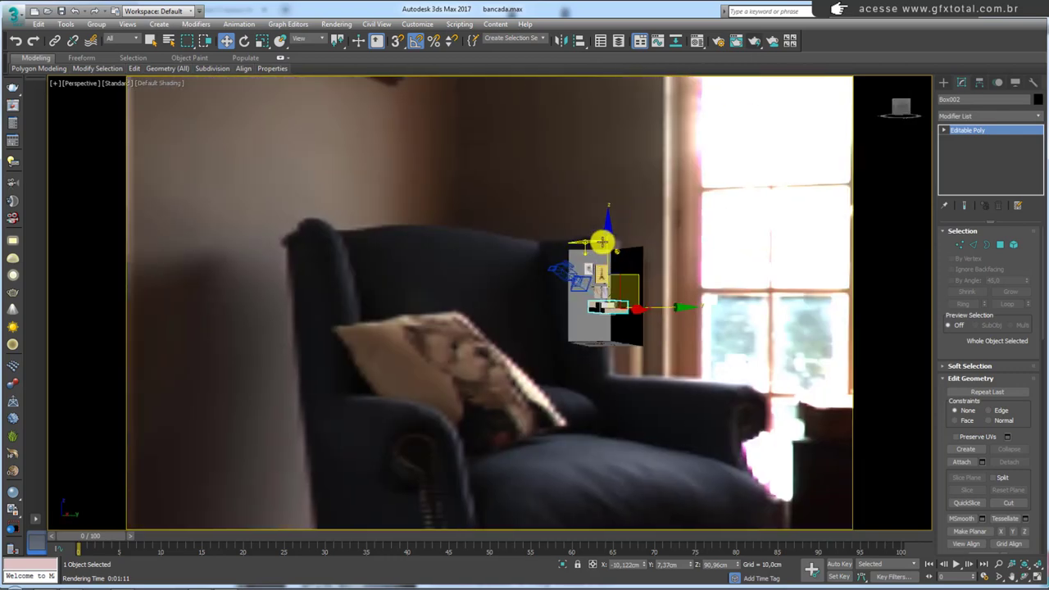
scroll(591, 243, up, 2)
scroll(581, 244, up, 2)
click(581, 241)
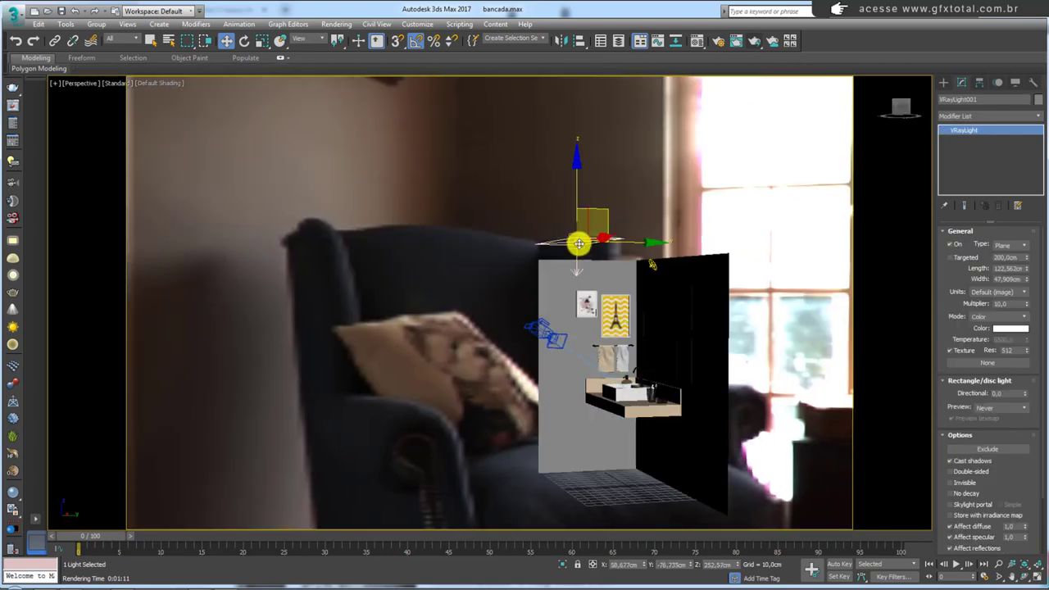
double_click(1000, 305)
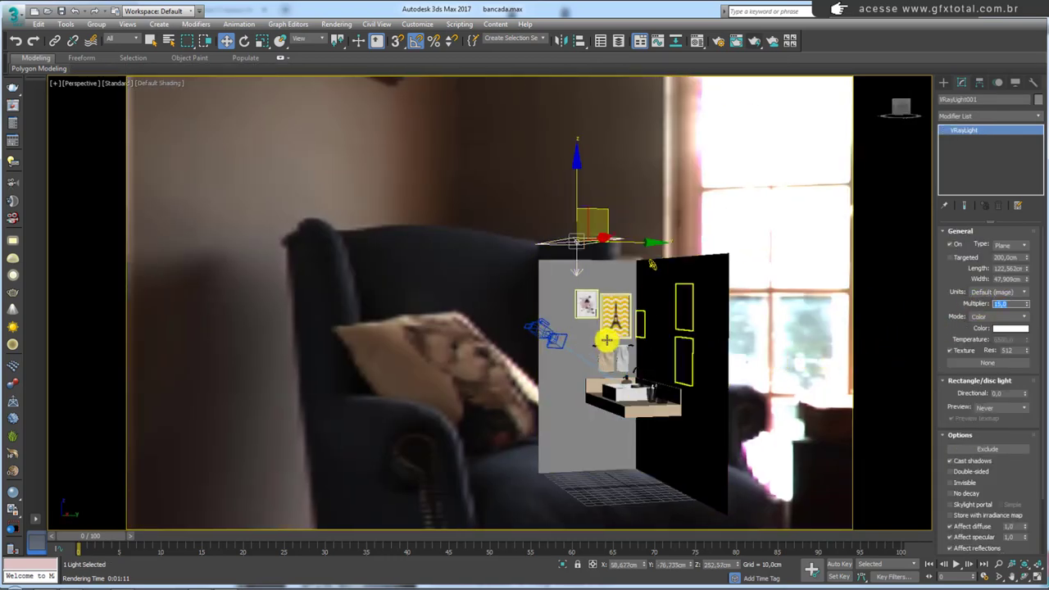
alt+middle_drag(606, 339, 738, 328)
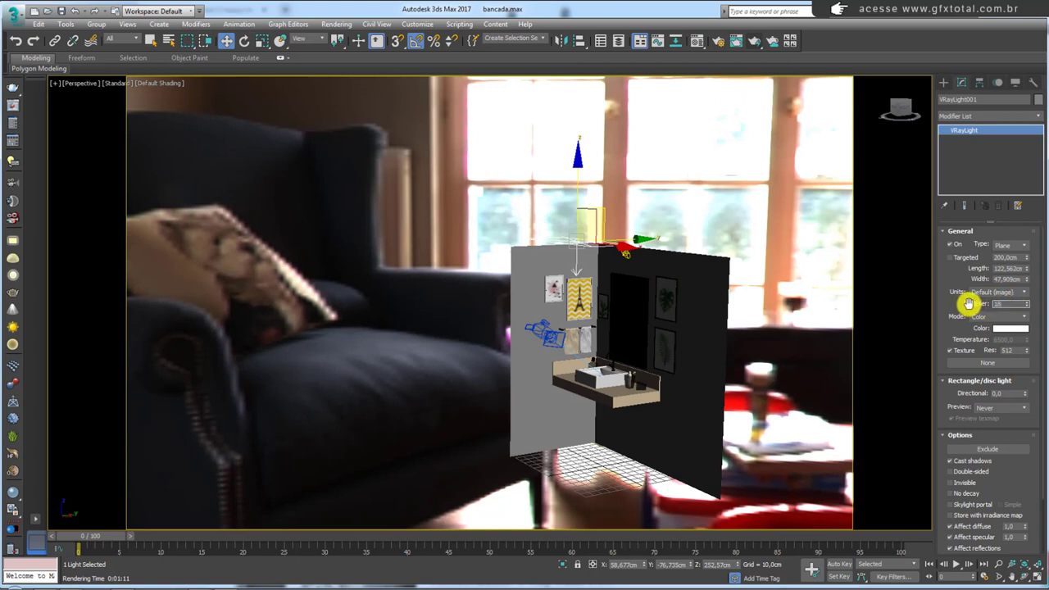
key(Return)
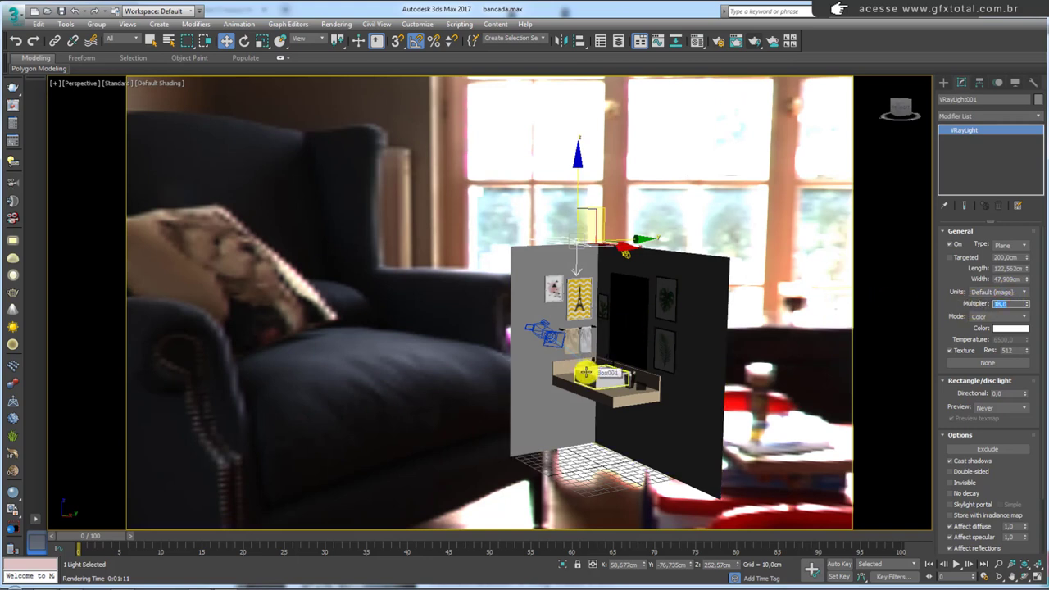
Back in the camera view, nudge Box006 beside the toothbrush cup slightly up along Z.
click(585, 373)
key(c)
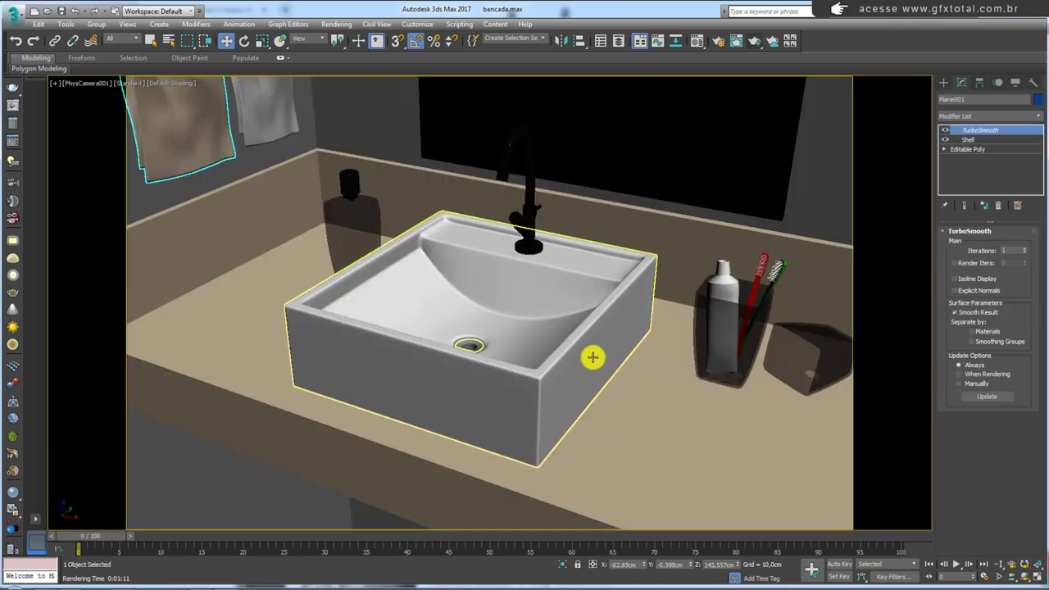
mouse_move(589, 330)
middle_down()
mouse_move(629, 333)
mouse_move(562, 354)
middle_up()
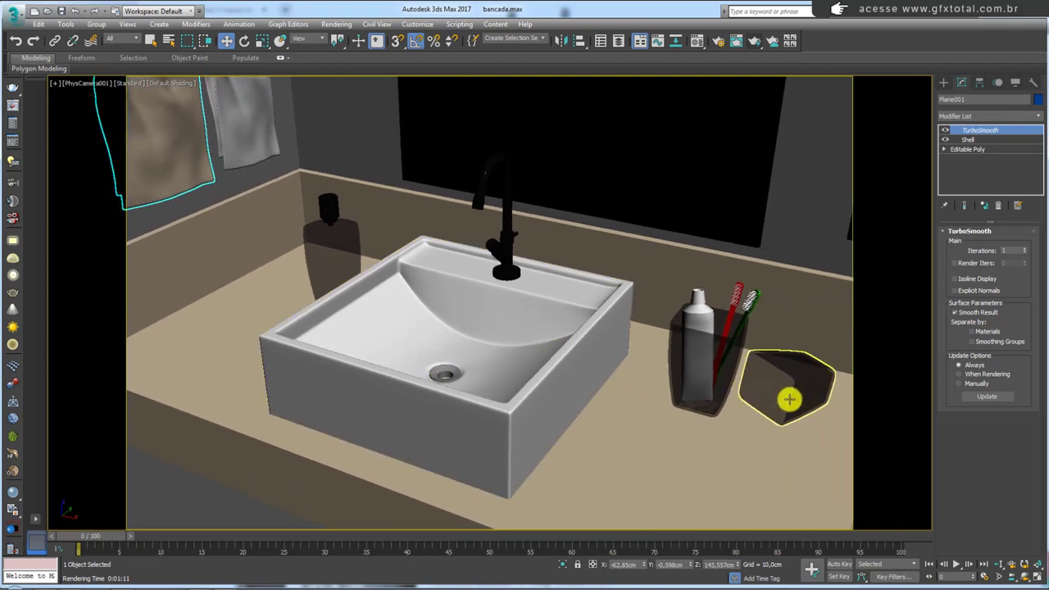
click(785, 398)
drag(827, 321, 826, 318)
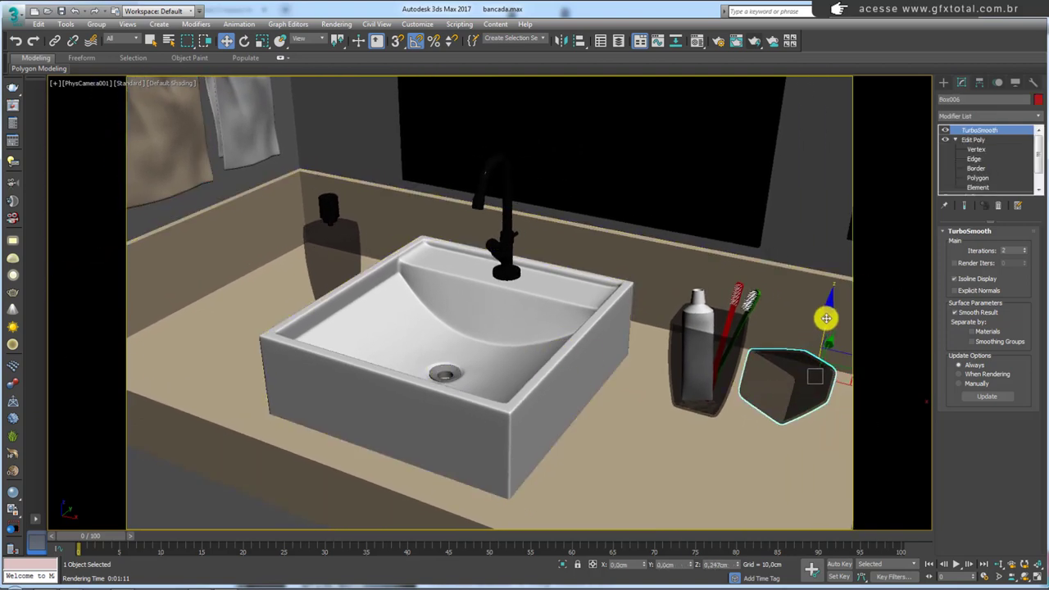
Render the vanity in V-Ray at 1280x800, inspect the frame buffer, then close it and the Material Editor.
click(756, 41)
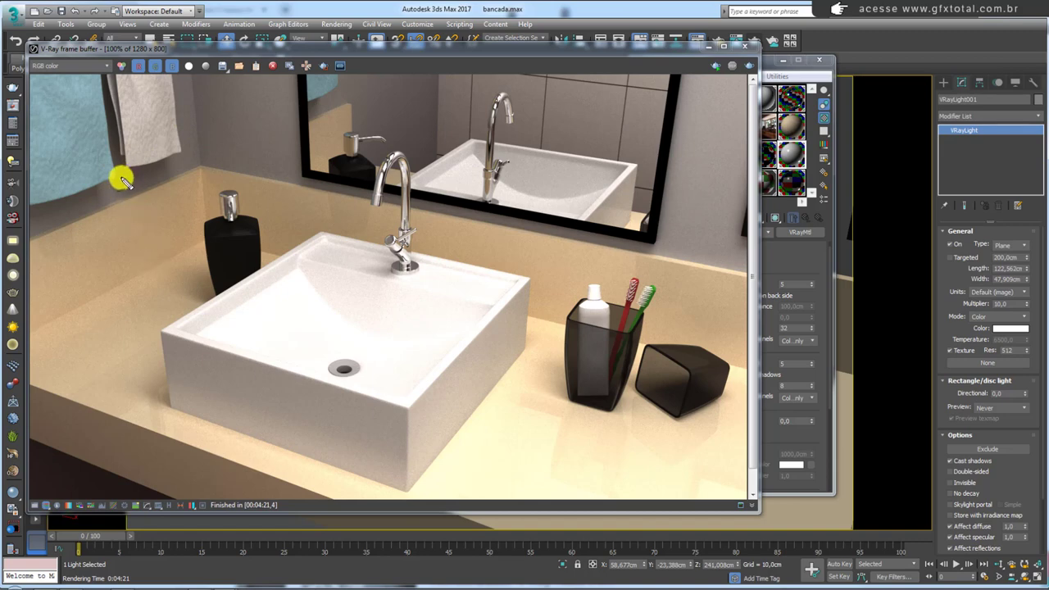
mouse_move(122, 179)
mouse_down()
mouse_move(106, 92)
mouse_move(82, 63)
mouse_move(19, 71)
mouse_move(24, 211)
mouse_move(123, 169)
mouse_up()
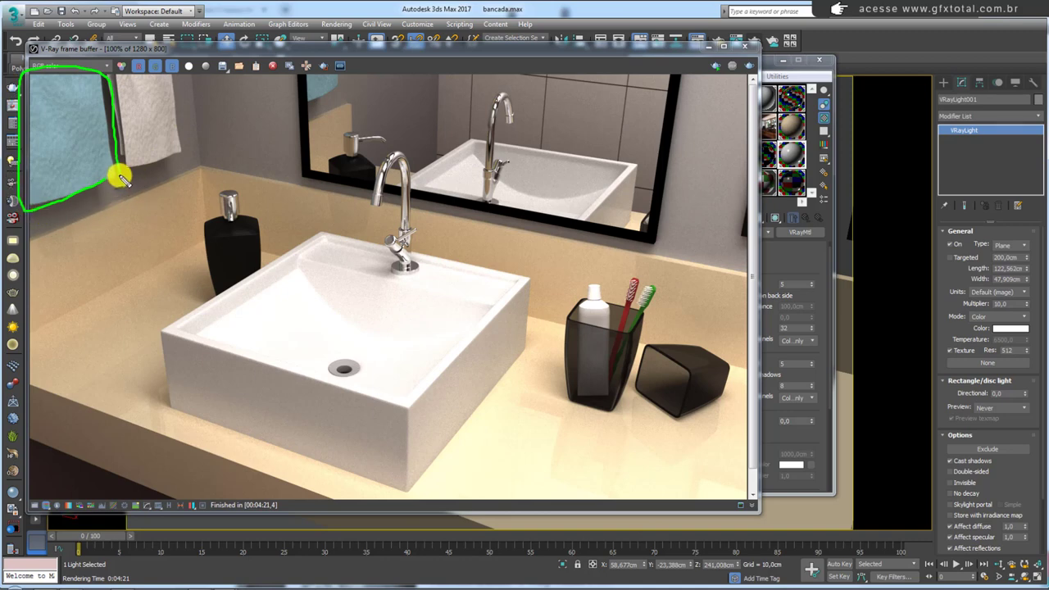
key(Escape)
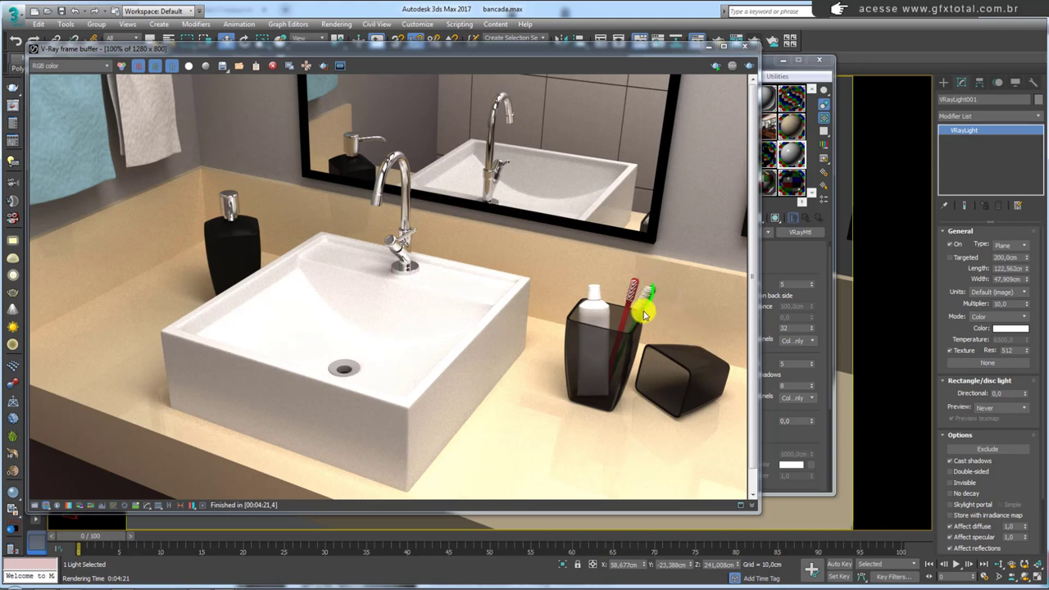
drag(632, 330, 633, 286)
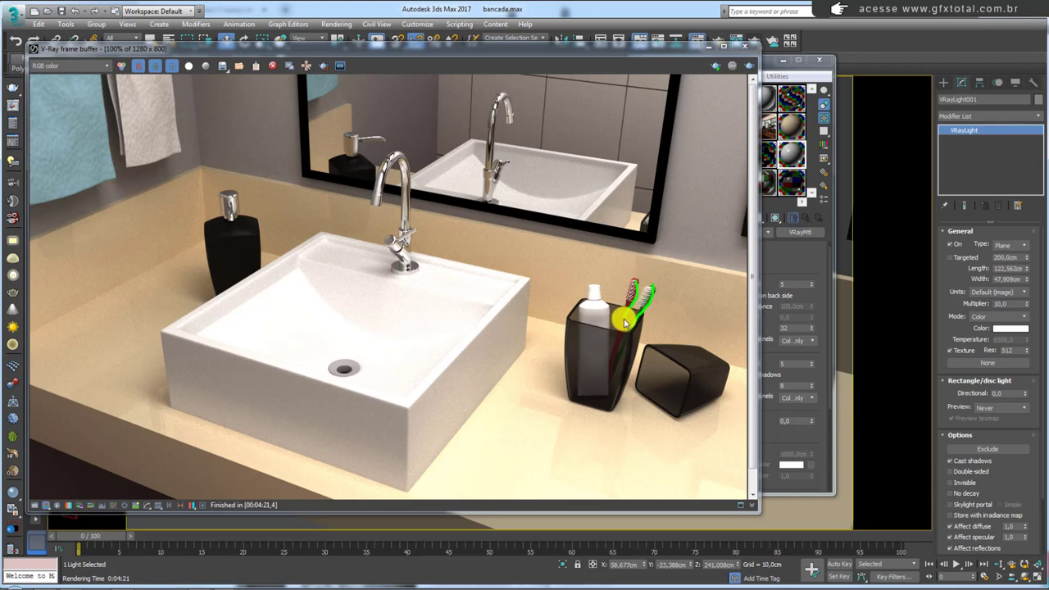
drag(624, 322, 661, 293)
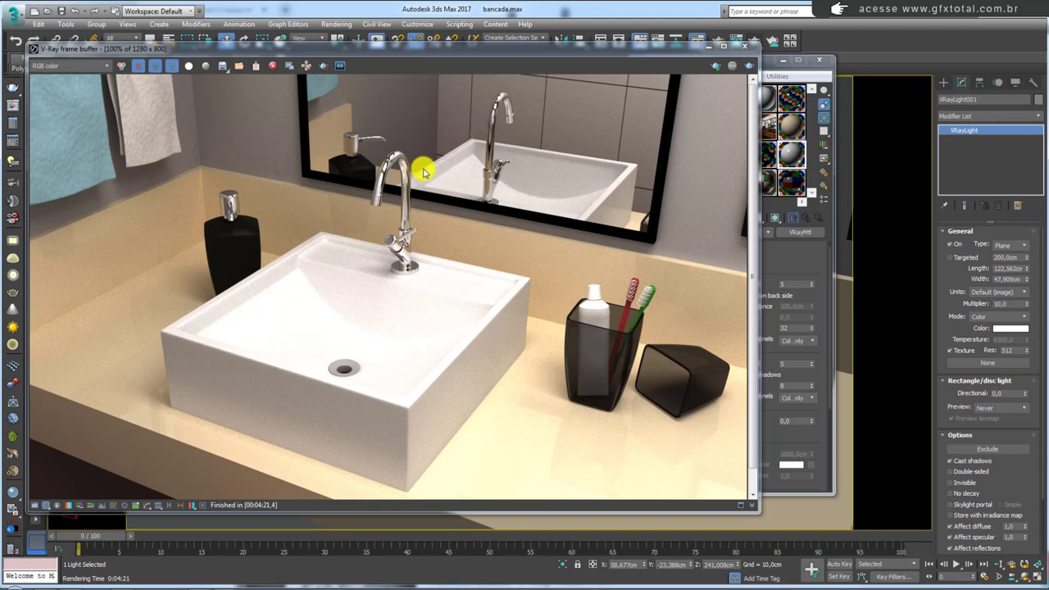
mouse_move(437, 162)
mouse_down()
mouse_move(660, 191)
mouse_move(652, 236)
mouse_up()
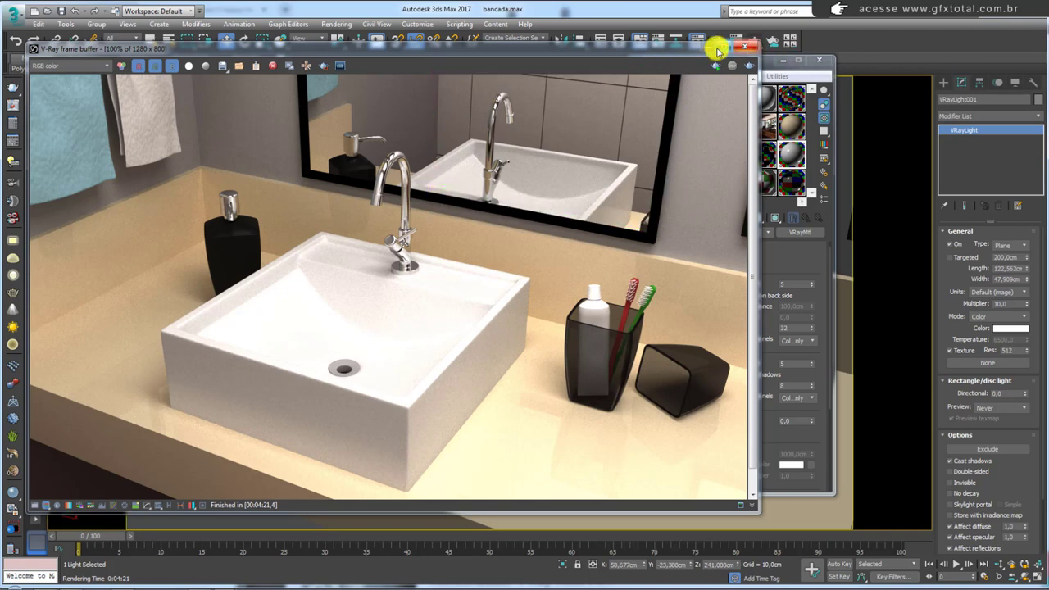
click(745, 46)
click(819, 60)
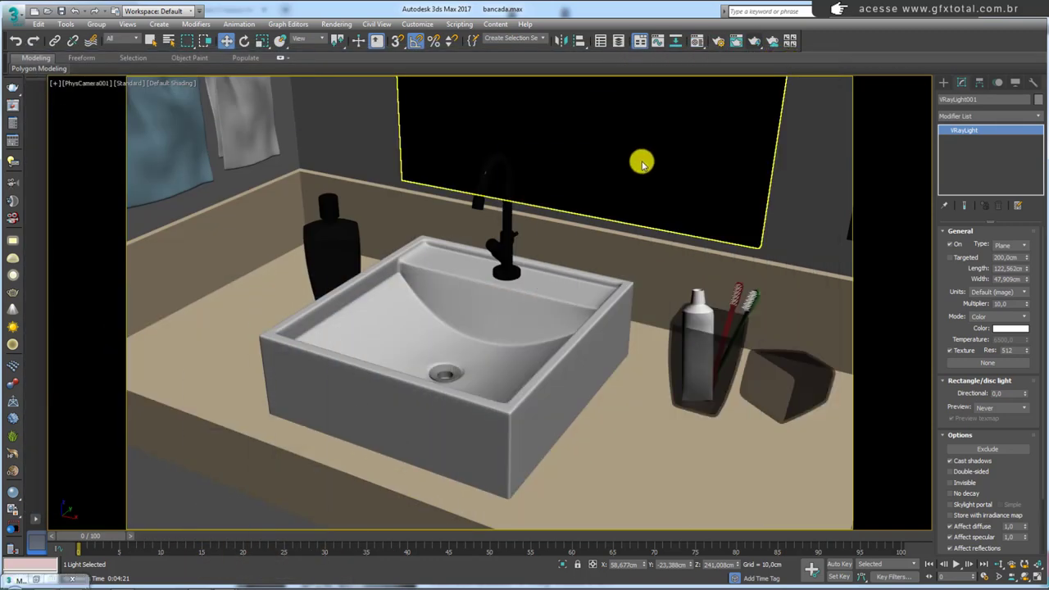
Orbit the perspective view to the backdrop and expand Plane003's UVW Map modifier to its Gizmo.
key(p)
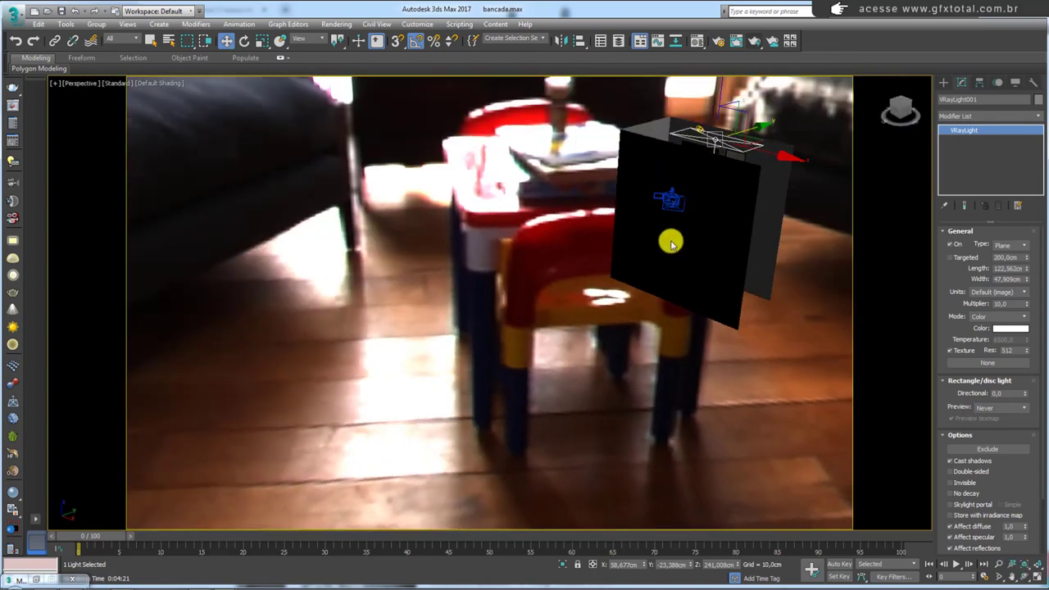
alt+middle_drag(670, 243, 623, 217)
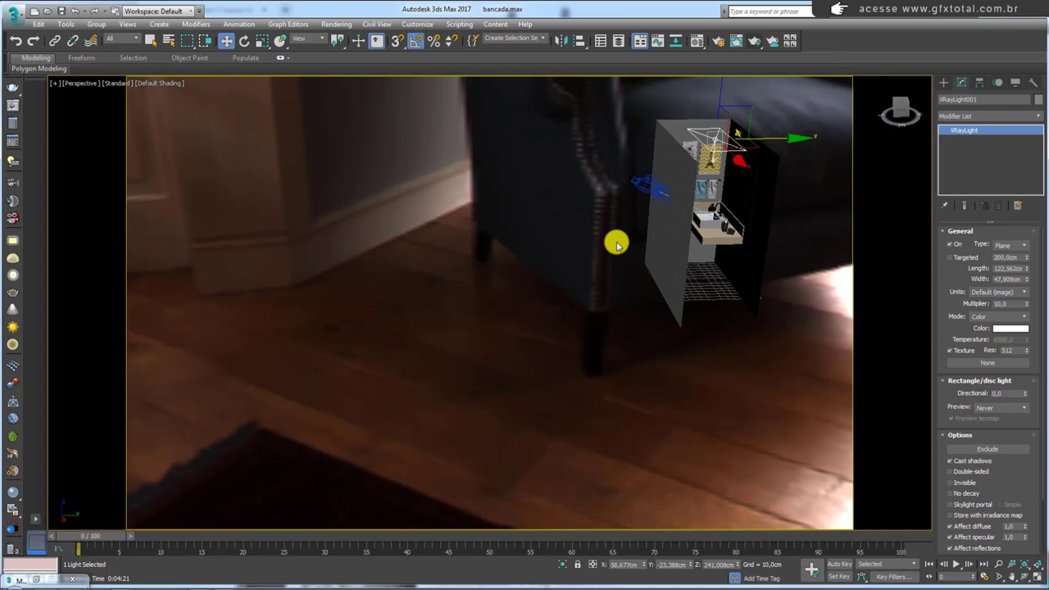
mouse_move(623, 217)
alt+middle_down()
mouse_move(647, 237)
mouse_move(604, 307)
mouse_move(567, 336)
alt+middle_up()
click(559, 332)
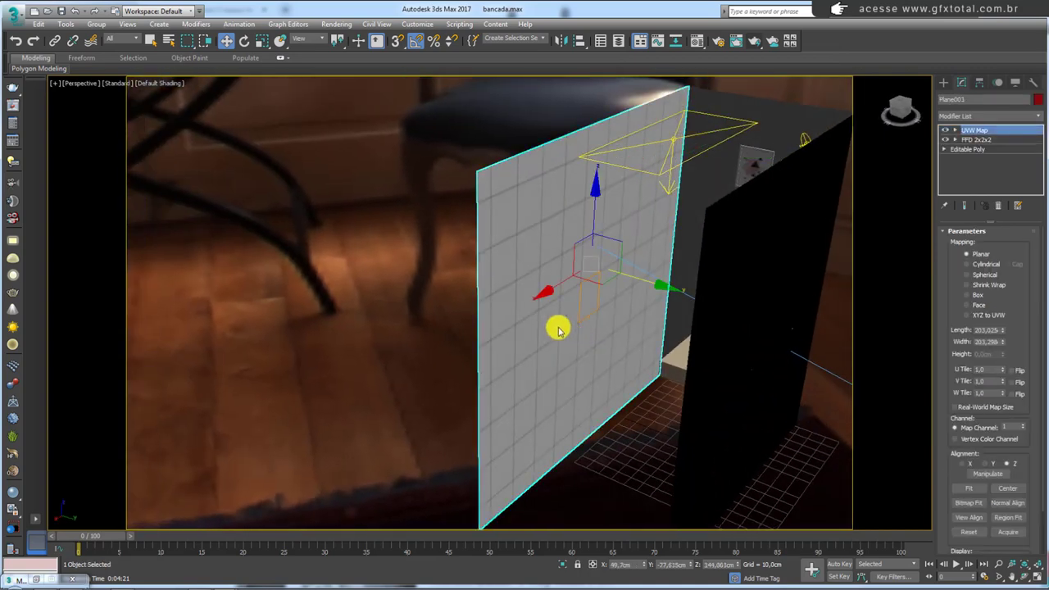
click(955, 130)
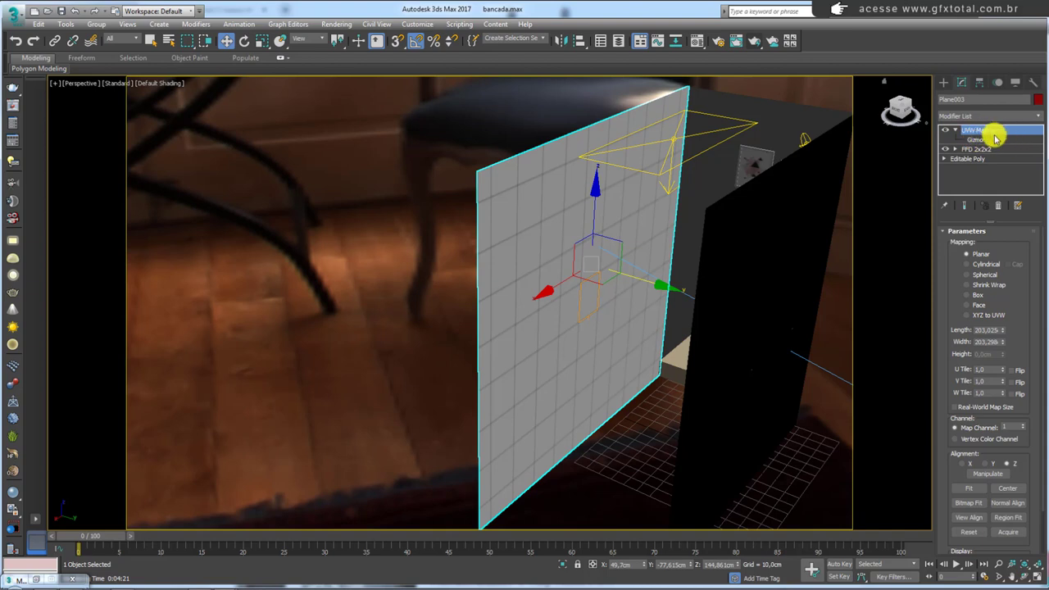
click(945, 129)
click(945, 129)
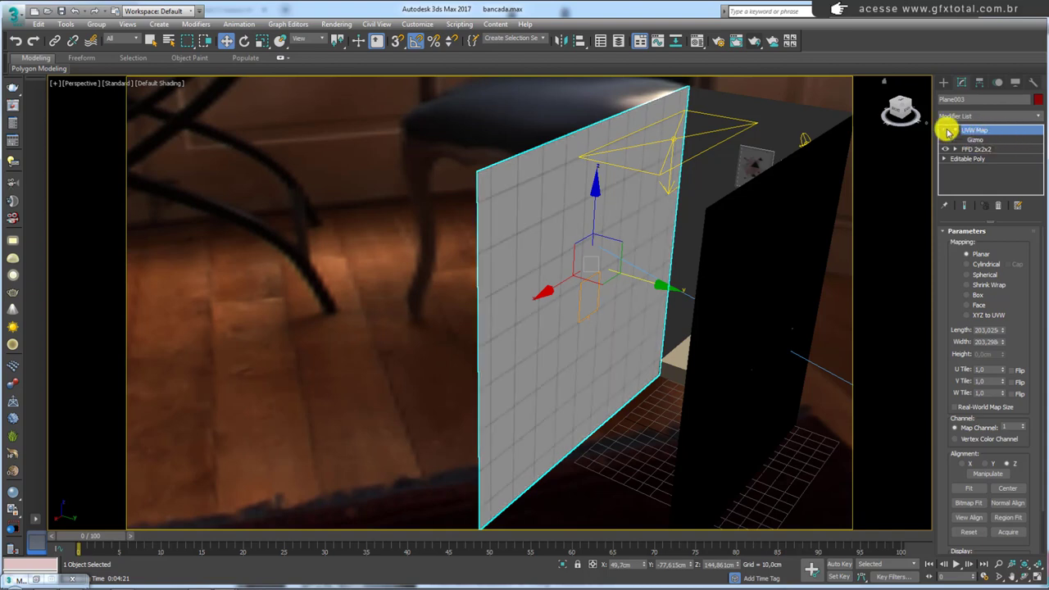
Preview material 05 - Default's white Gradient Ramp Map #12 enlarged, then close it and the Material Editor.
click(697, 40)
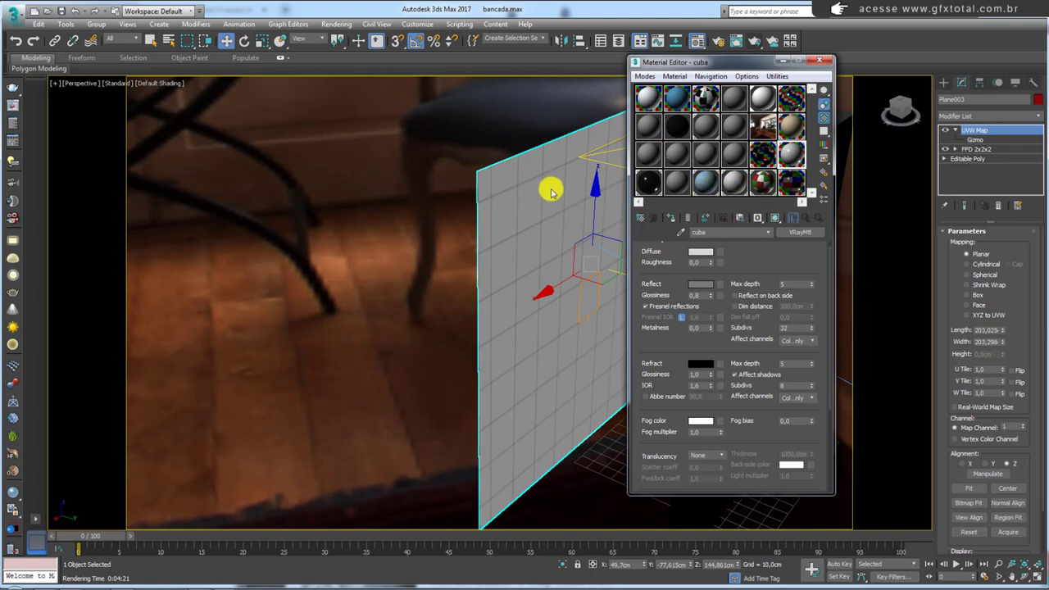
click(762, 100)
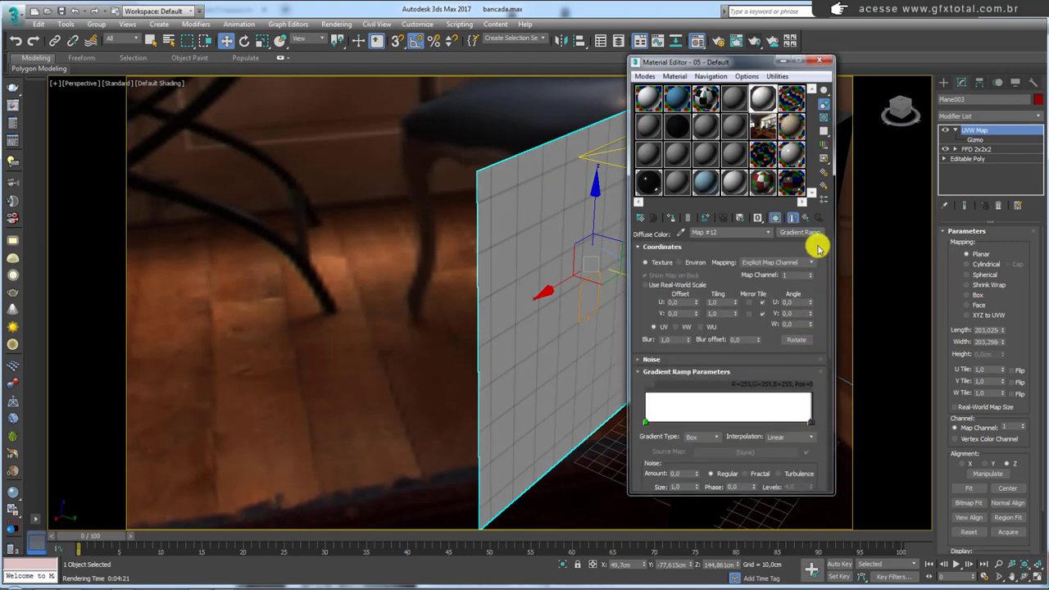
drag(795, 222, 811, 237)
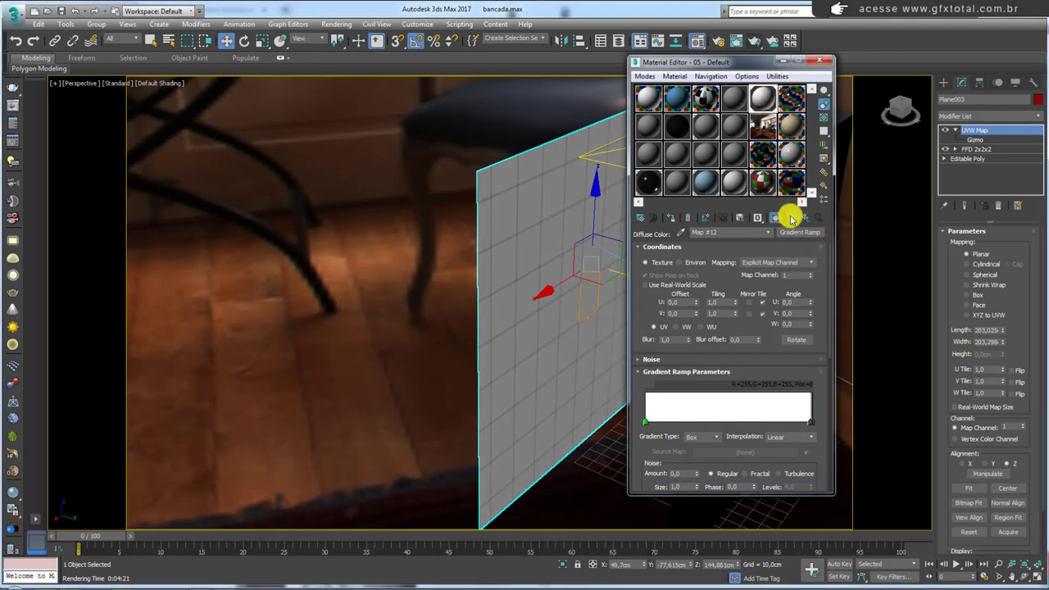
double_click(762, 103)
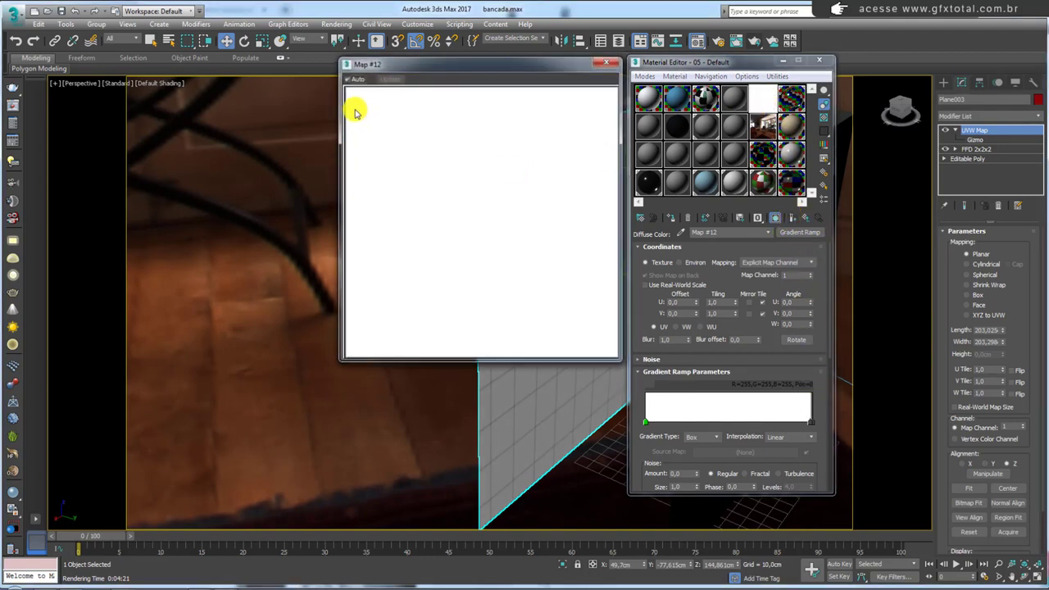
mouse_move(348, 93)
mouse_down()
mouse_move(604, 93)
mouse_move(614, 347)
mouse_move(357, 361)
mouse_move(339, 101)
mouse_up()
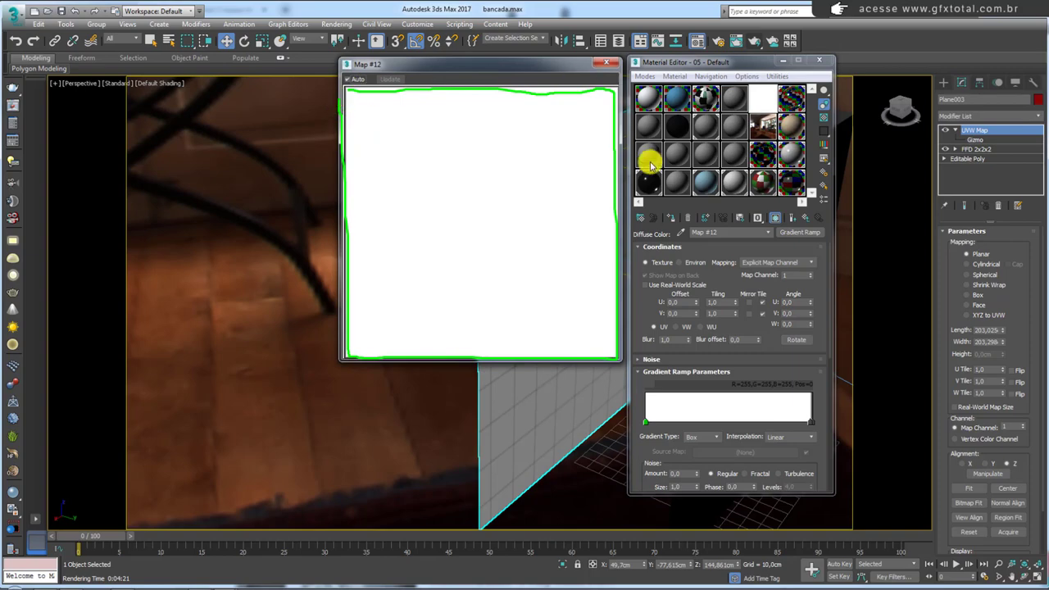
click(596, 63)
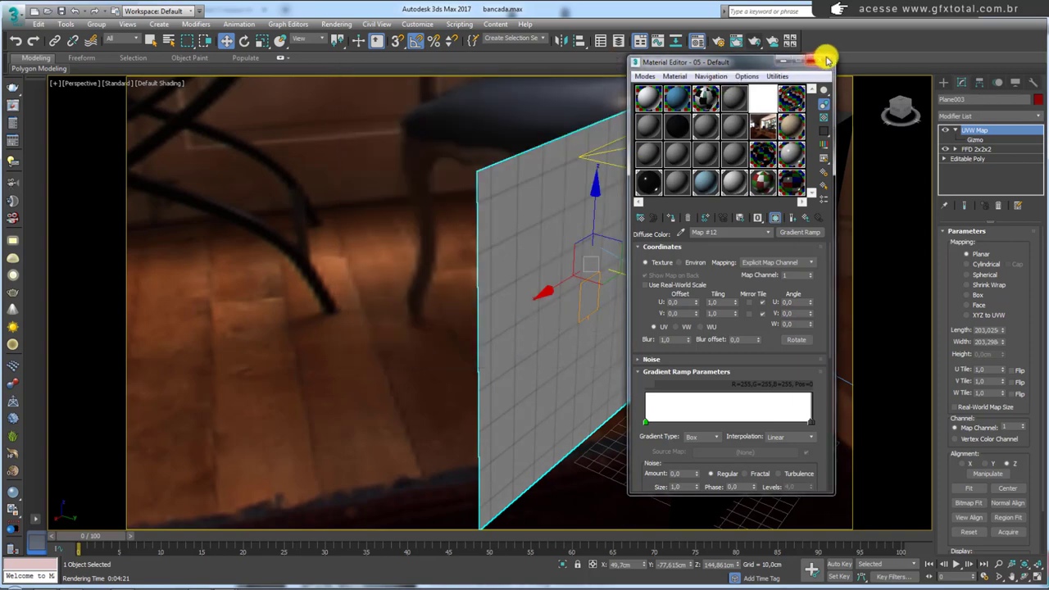
click(819, 60)
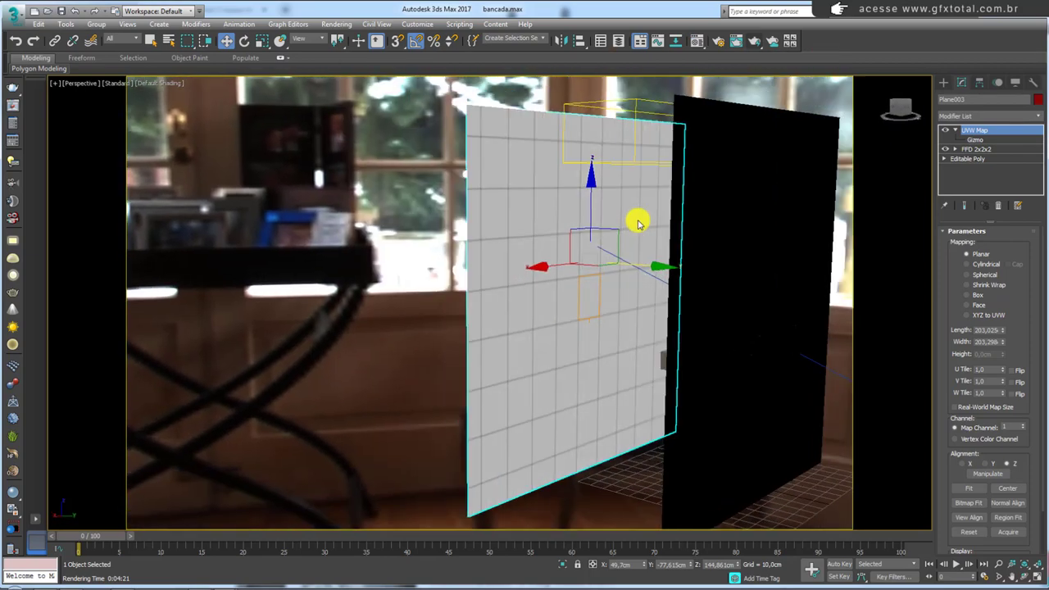
Test-move the UVW Map gizmo across the backdrop plane and cancel the move.
alt+middle_drag(613, 221, 637, 218)
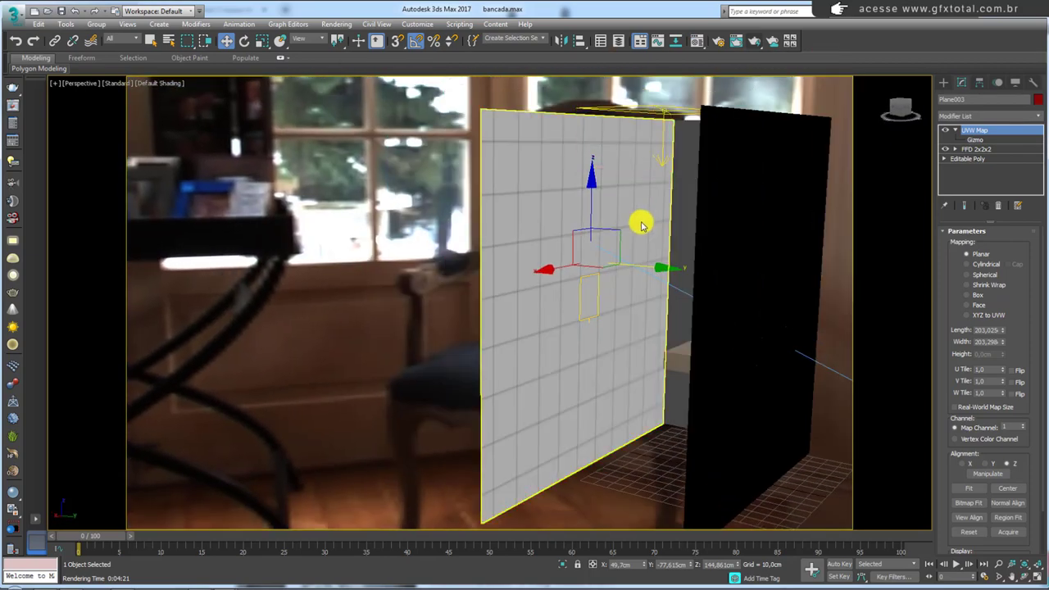
click(975, 139)
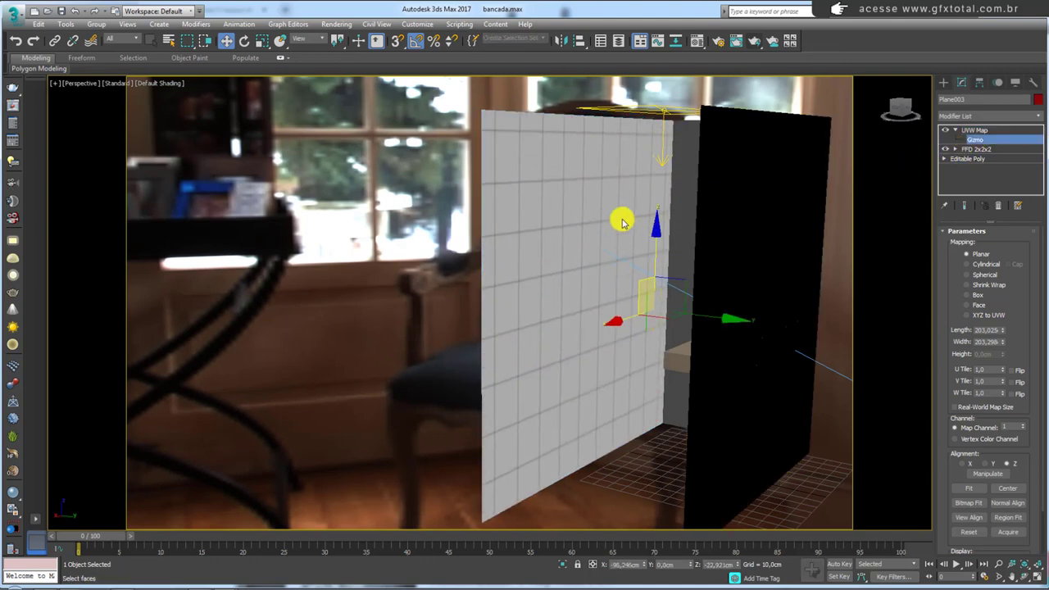
drag(574, 271, 555, 328)
right_click(674, 320)
Orbit around the sink, posters and towels, then switch back to PhysCamera001's view.
mouse_move(599, 335)
alt+middle_down()
mouse_move(648, 352)
mouse_move(645, 375)
mouse_move(604, 304)
mouse_move(573, 297)
alt+middle_up()
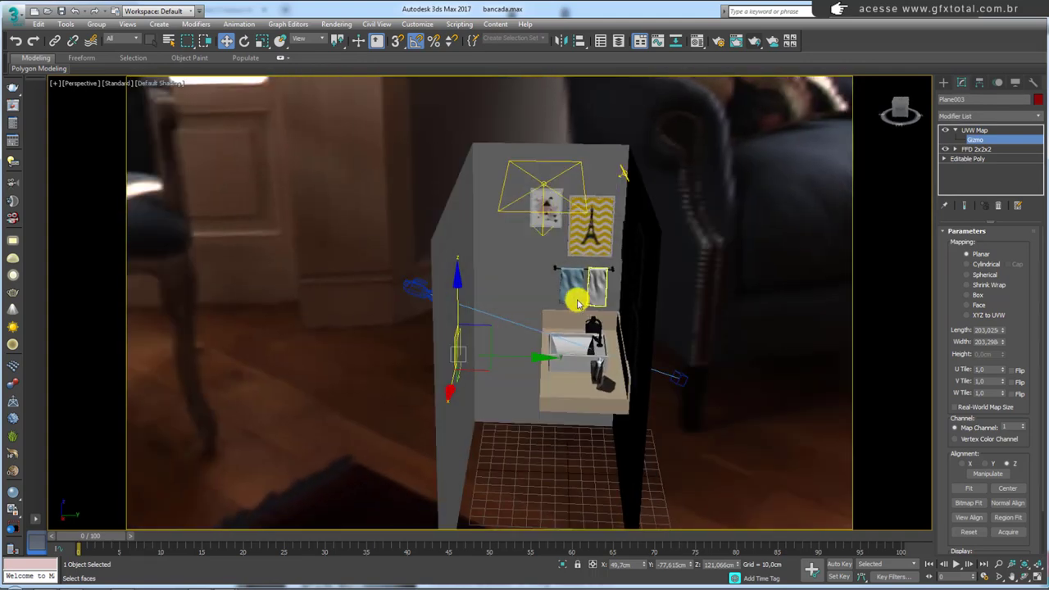
scroll(574, 297, up, 3)
scroll(527, 339, up, 2)
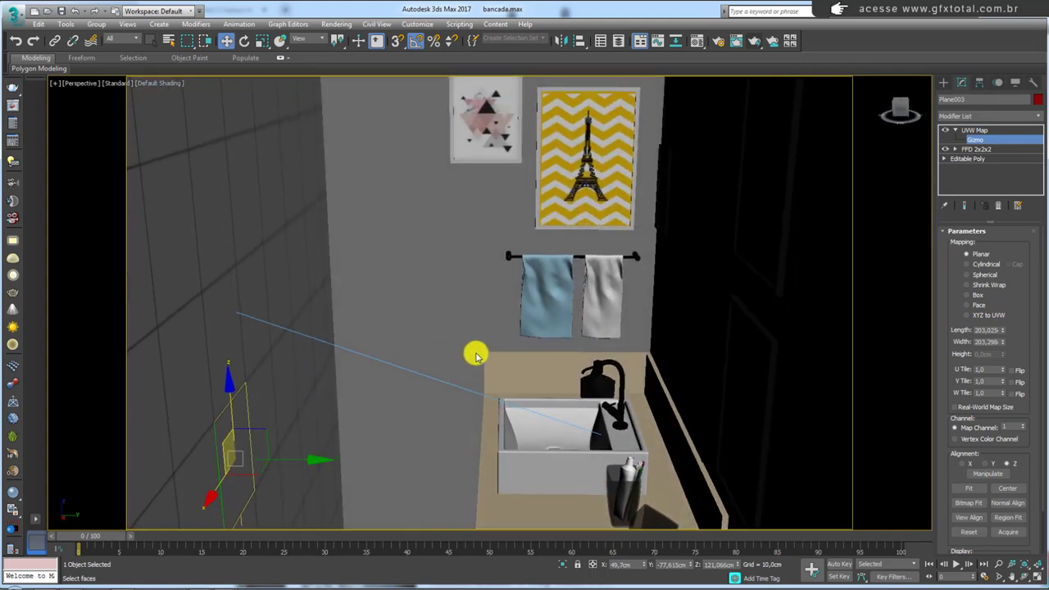
mouse_move(475, 354)
mouse_down()
mouse_move(391, 173)
mouse_move(345, 352)
mouse_move(344, 484)
mouse_up()
drag(478, 333, 475, 473)
mouse_move(412, 417)
alt+middle_down()
mouse_move(515, 333)
mouse_move(548, 342)
mouse_move(525, 281)
alt+middle_up()
scroll(525, 281, up, 3)
mouse_move(541, 420)
alt+middle_down()
mouse_move(569, 255)
mouse_move(511, 281)
mouse_move(513, 261)
alt+middle_up()
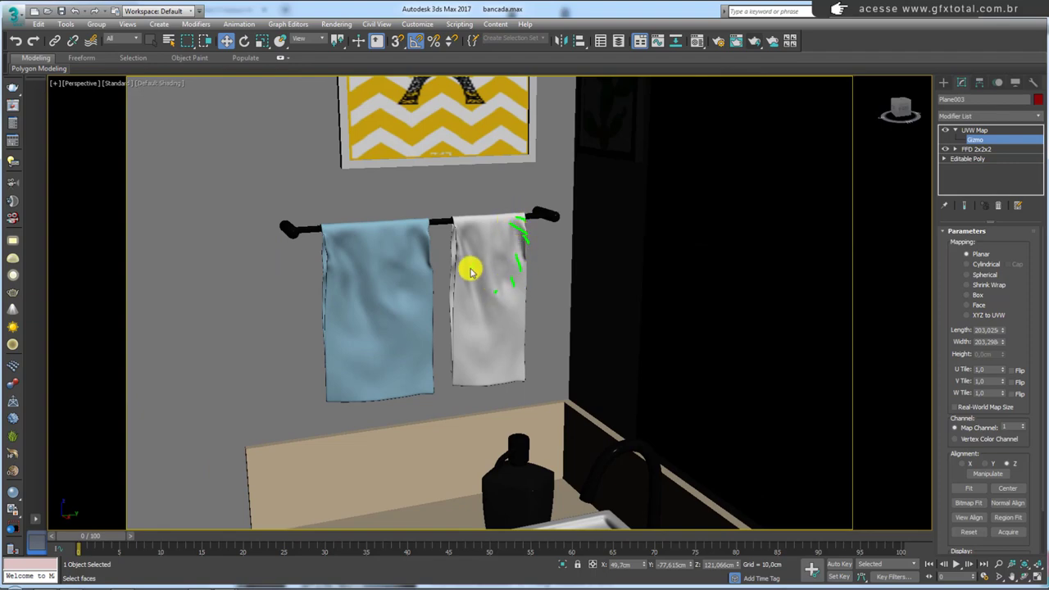
mouse_move(527, 328)
alt+middle_down()
mouse_move(550, 335)
mouse_move(536, 372)
mouse_move(486, 379)
mouse_move(435, 283)
mouse_move(464, 359)
mouse_move(462, 384)
mouse_move(481, 396)
mouse_move(439, 413)
alt+middle_up()
key(c)
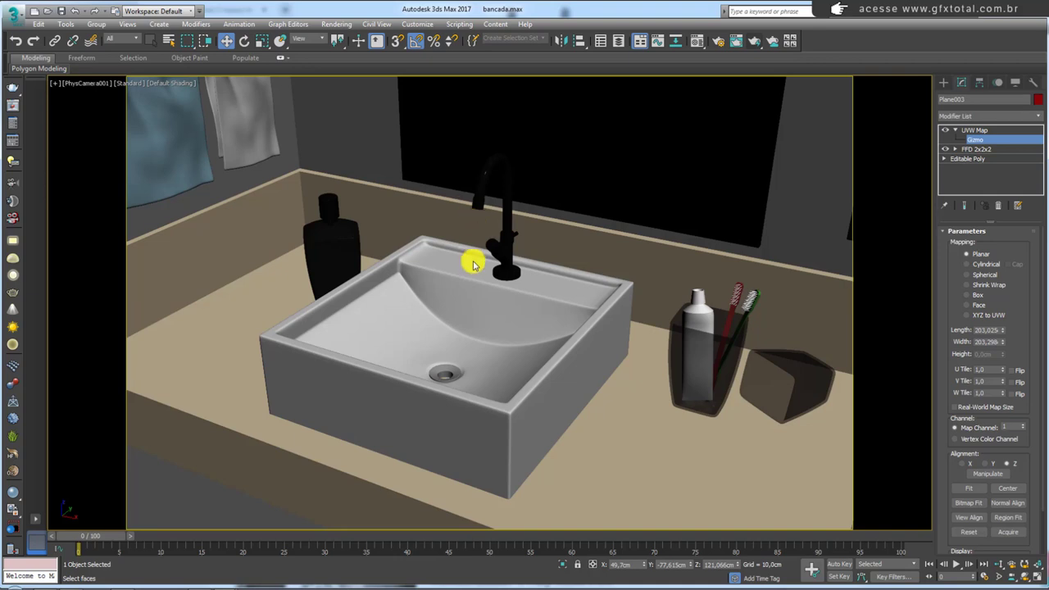
From the camera view, open the last rendered image, then close it.
key(p)
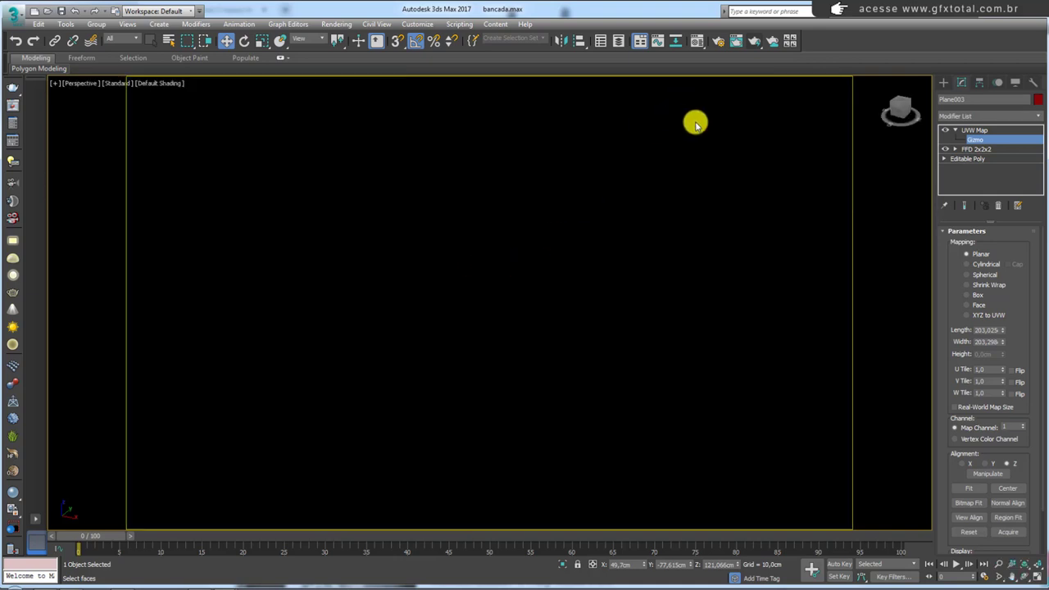
key(c)
click(737, 41)
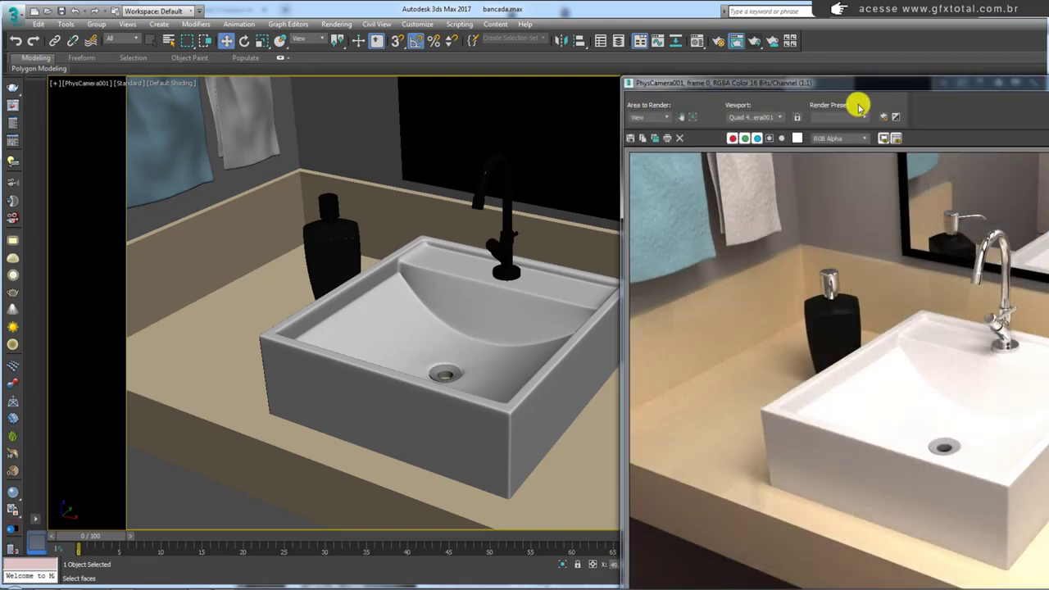
mouse_move(893, 84)
mouse_down()
mouse_move(389, 51)
mouse_move(364, 28)
mouse_up()
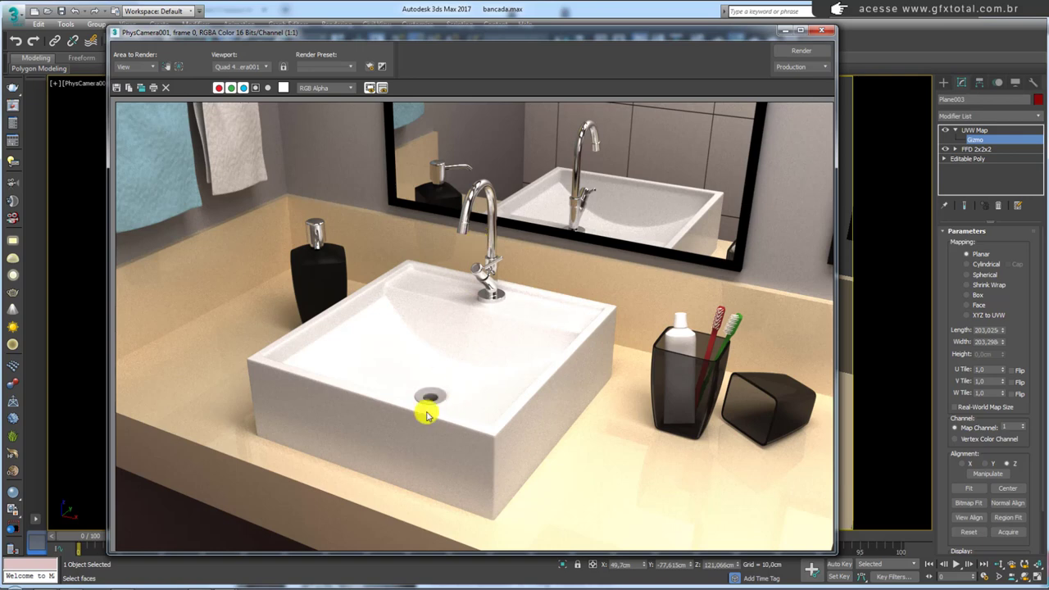
click(821, 30)
Open Render Setup's V-Ray Frame buffer rollout and show the last V-Ray frame buffer.
click(717, 41)
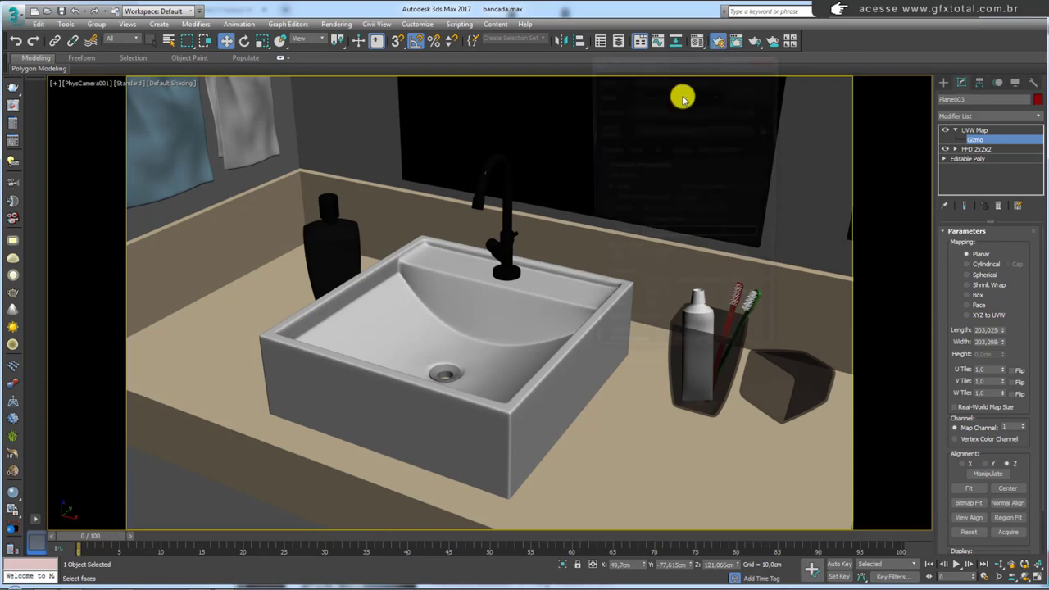
click(631, 150)
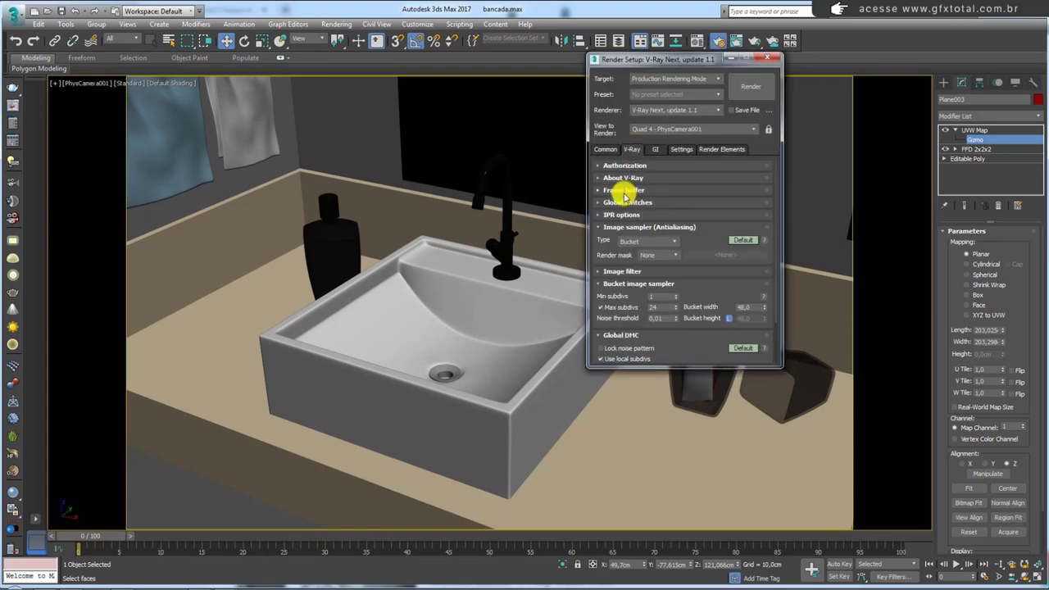
click(616, 192)
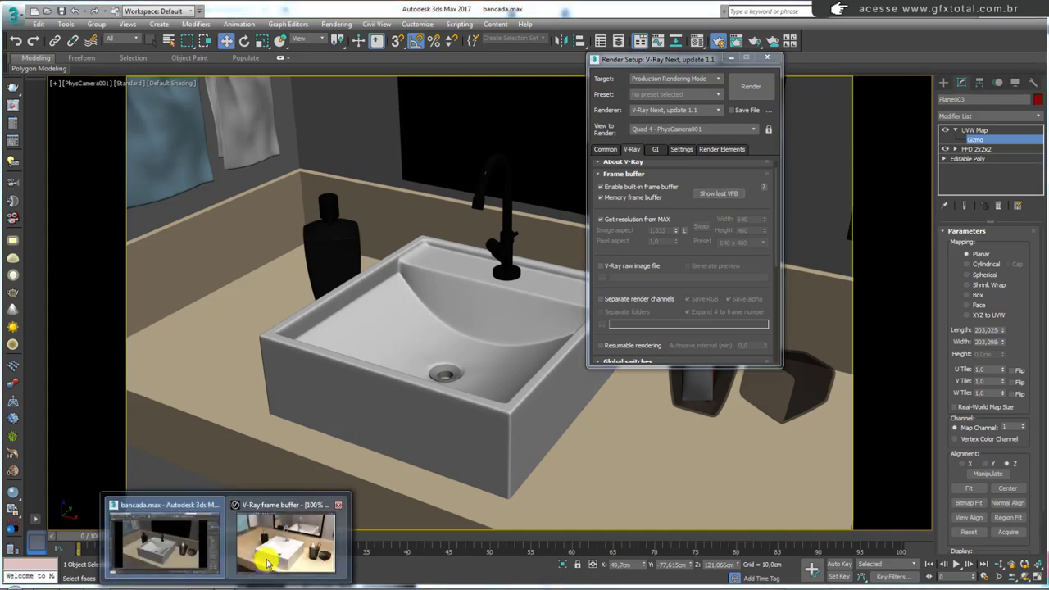
click(267, 562)
drag(648, 47, 677, 54)
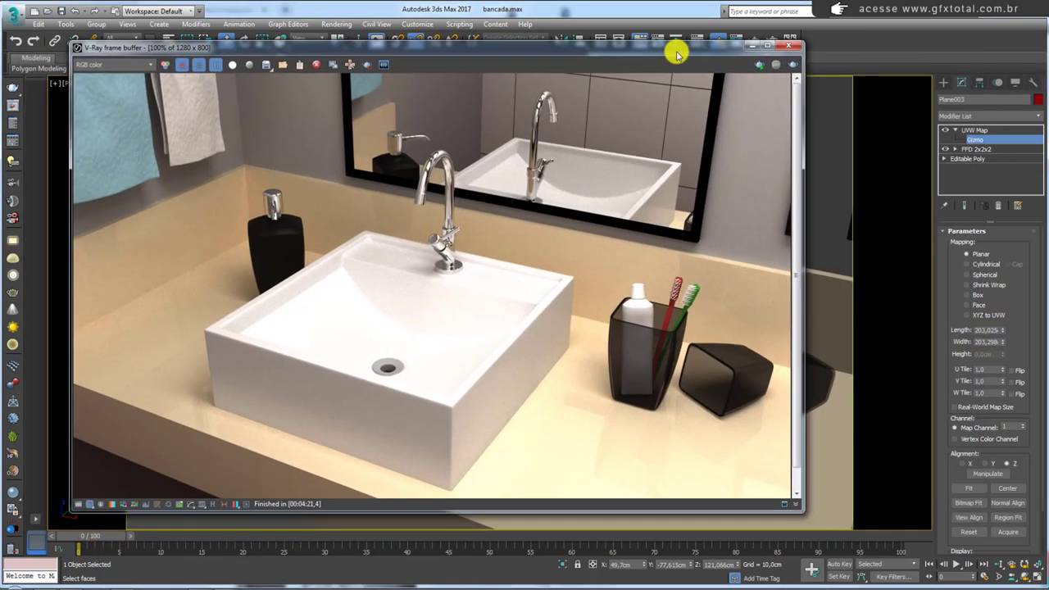
Enable Region render and draw a region around the sink drain.
click(367, 64)
drag(365, 346, 408, 382)
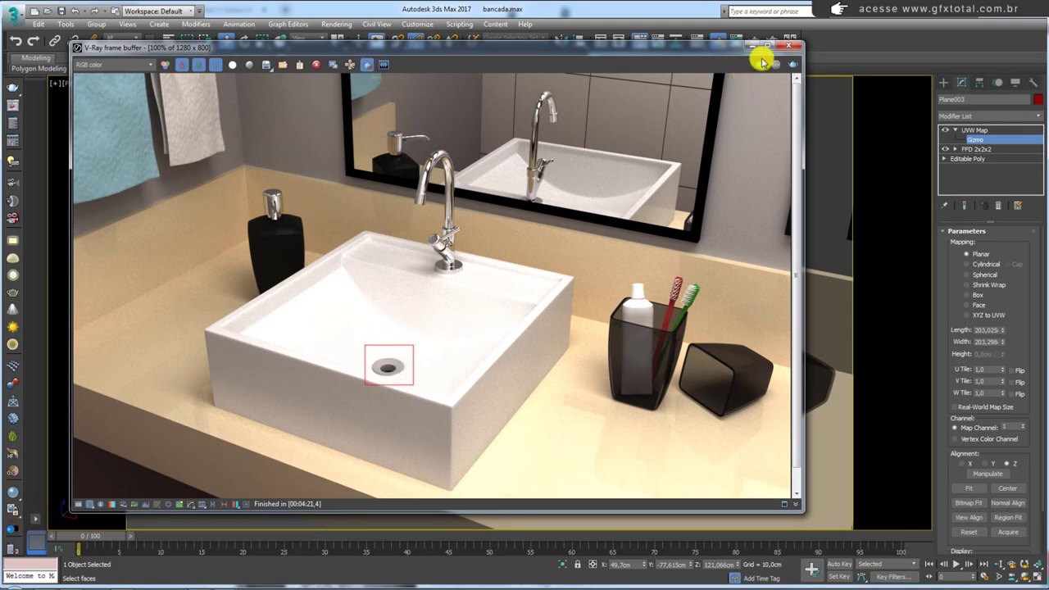
drag(723, 48, 585, 65)
drag(688, 60, 796, 87)
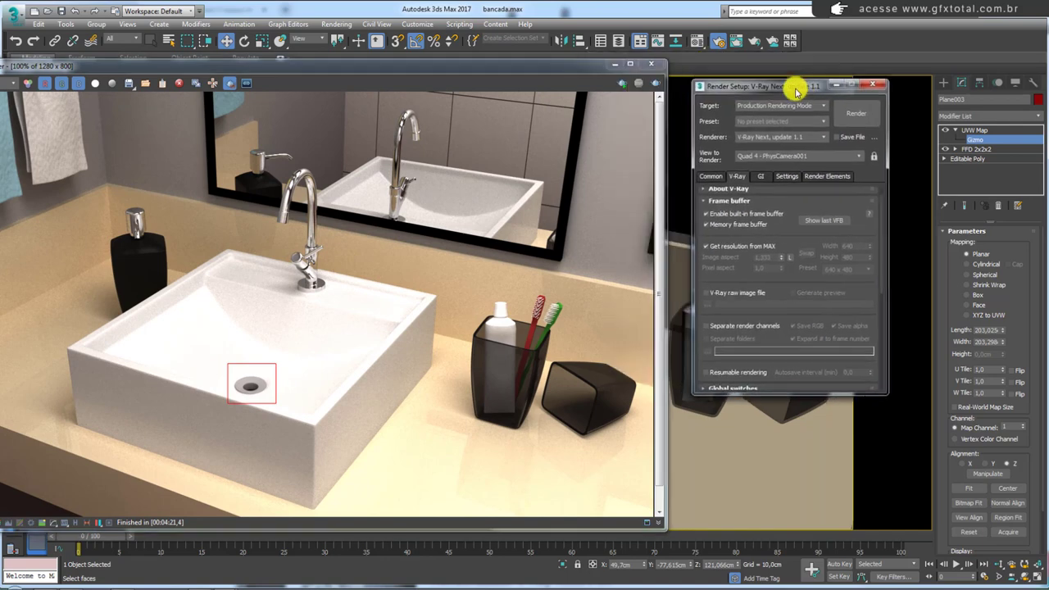
click(614, 64)
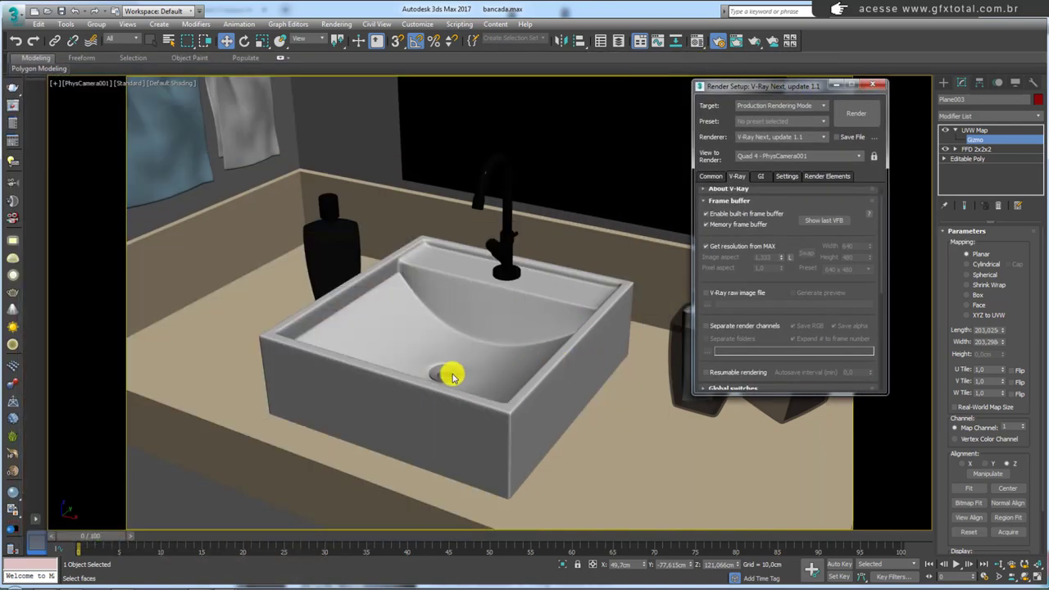
Assign the cromo chrome VRayMtl to the drain Cylinder001, then bring back the V-Ray render.
click(873, 86)
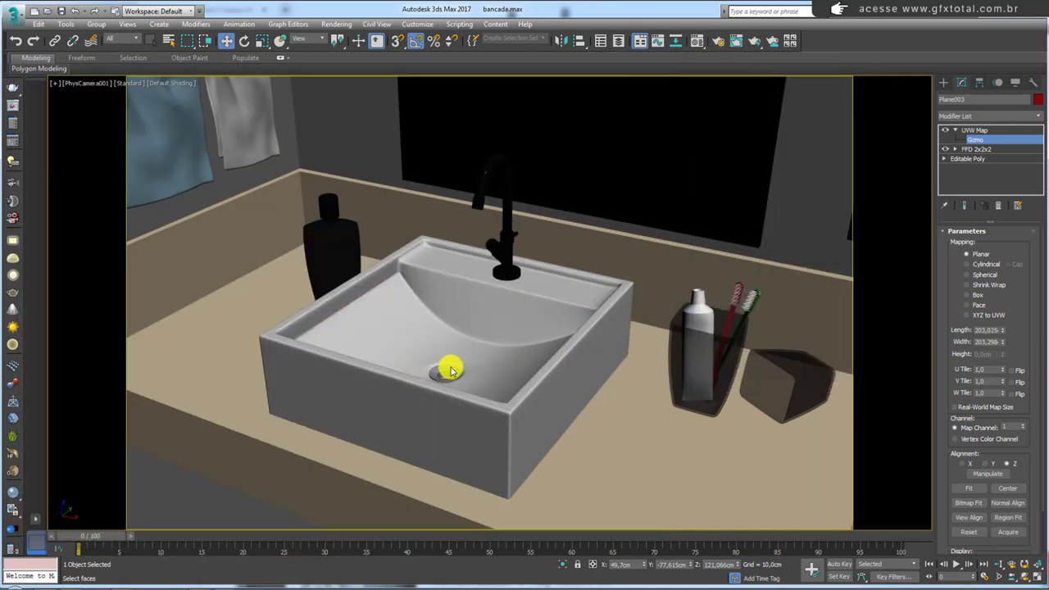
click(990, 129)
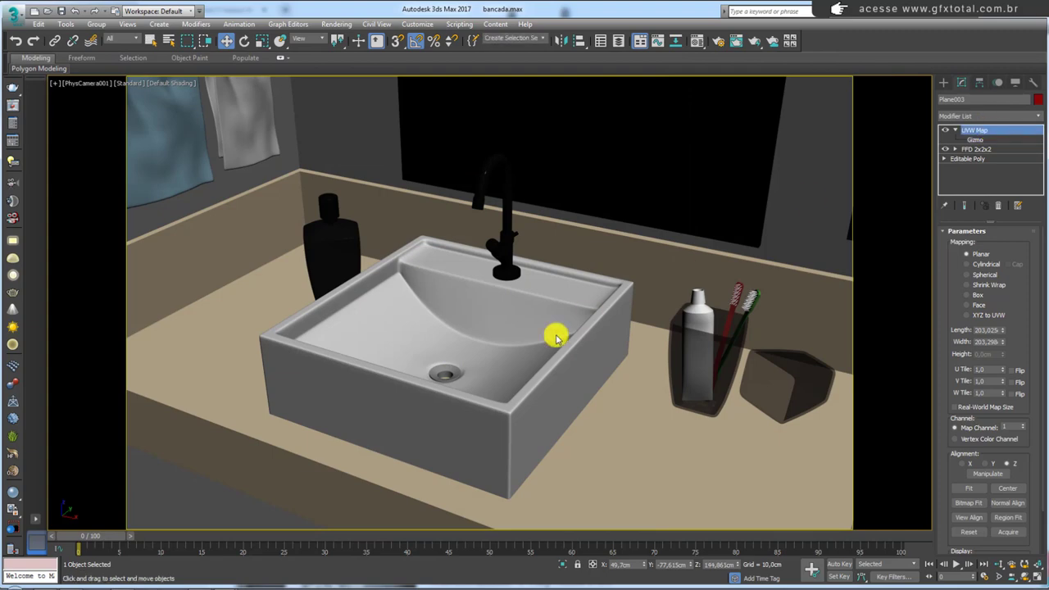
click(448, 374)
click(696, 41)
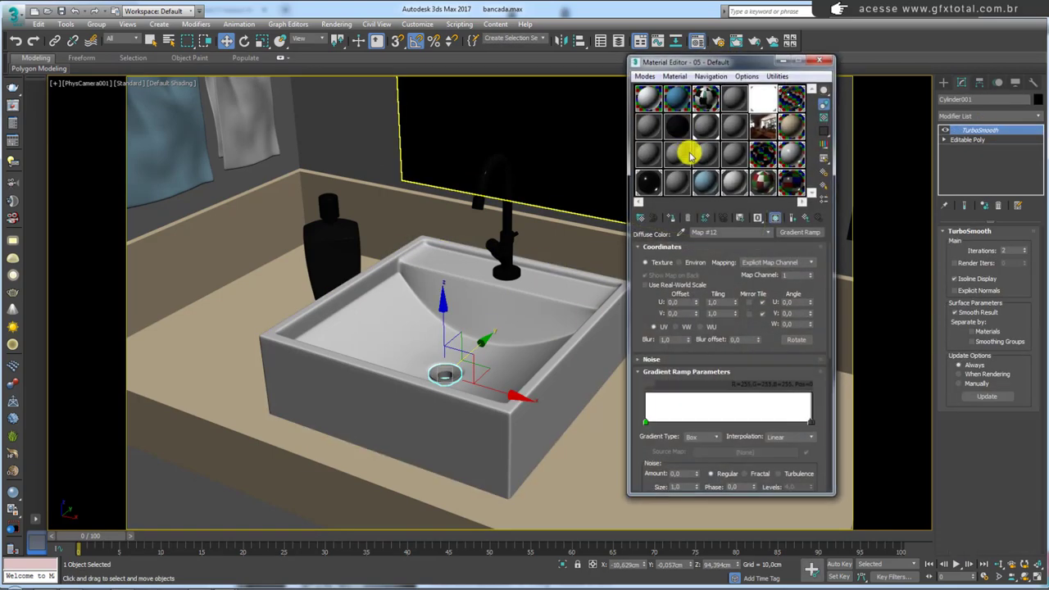
click(792, 98)
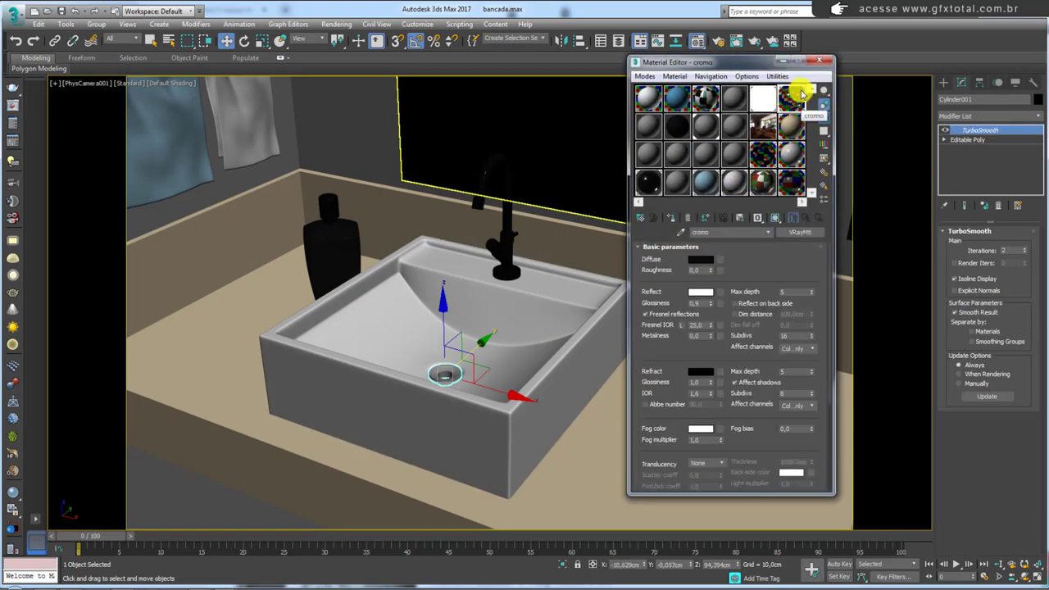
click(671, 218)
click(790, 99)
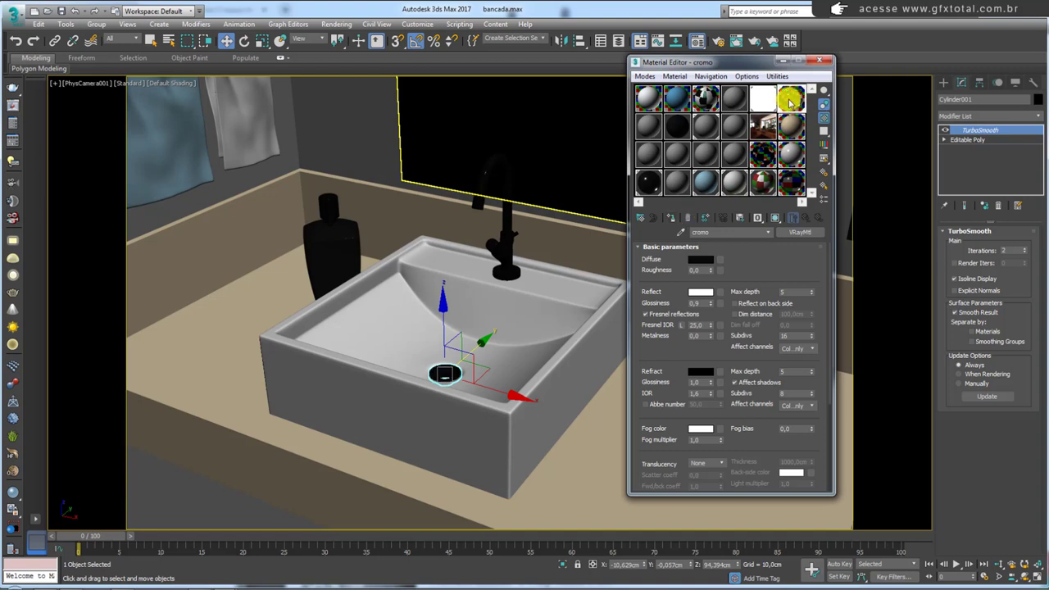
click(822, 63)
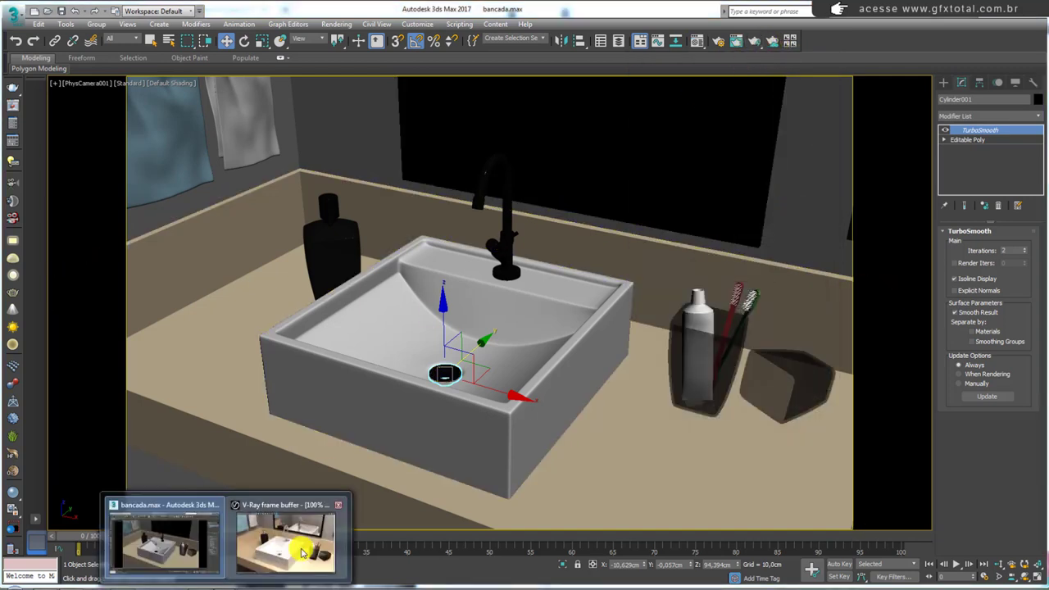
click(287, 548)
drag(539, 77, 834, 25)
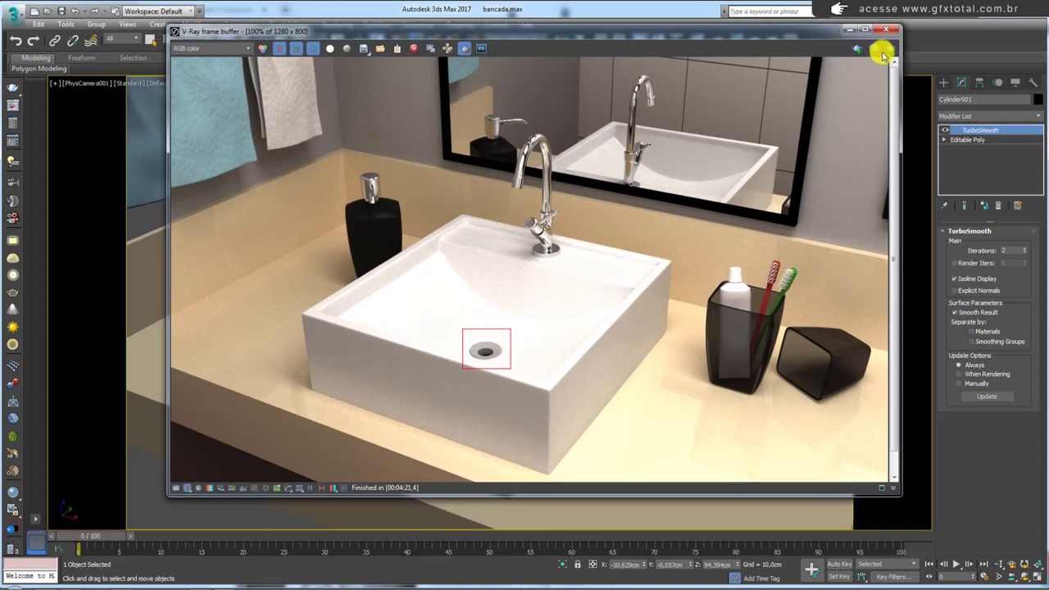
Re-render only the marked drain region in the V-Ray frame buffer to show the chrome.
click(890, 50)
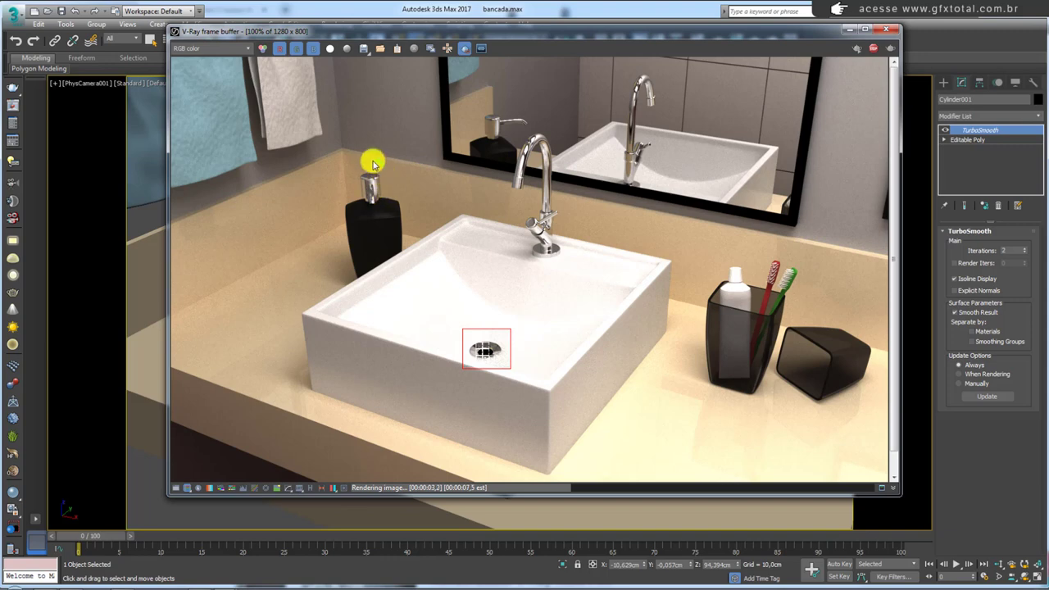
mouse_move(373, 164)
mouse_down()
mouse_move(356, 204)
mouse_move(385, 186)
mouse_up()
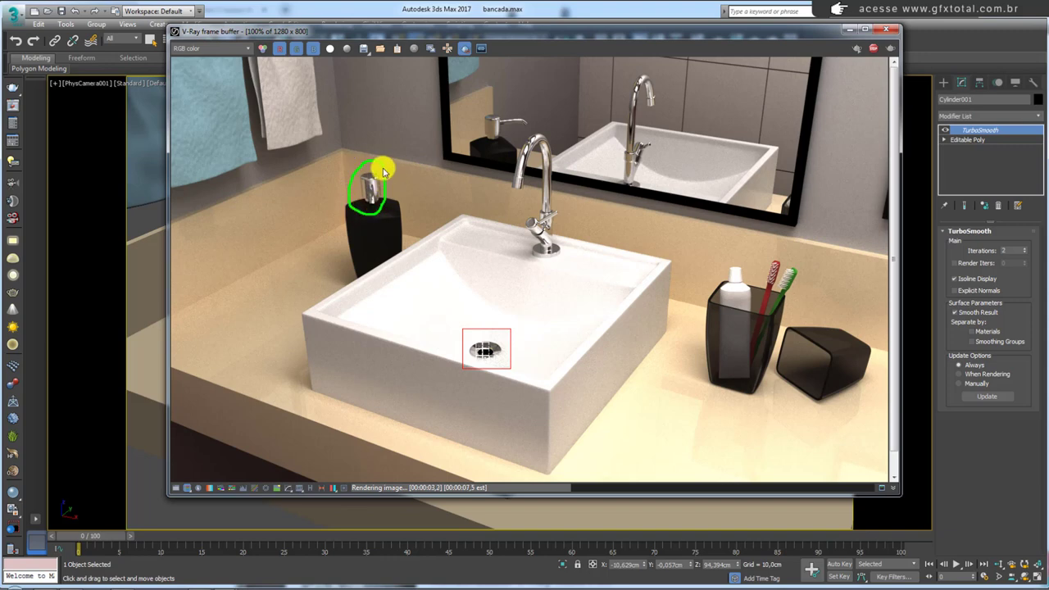